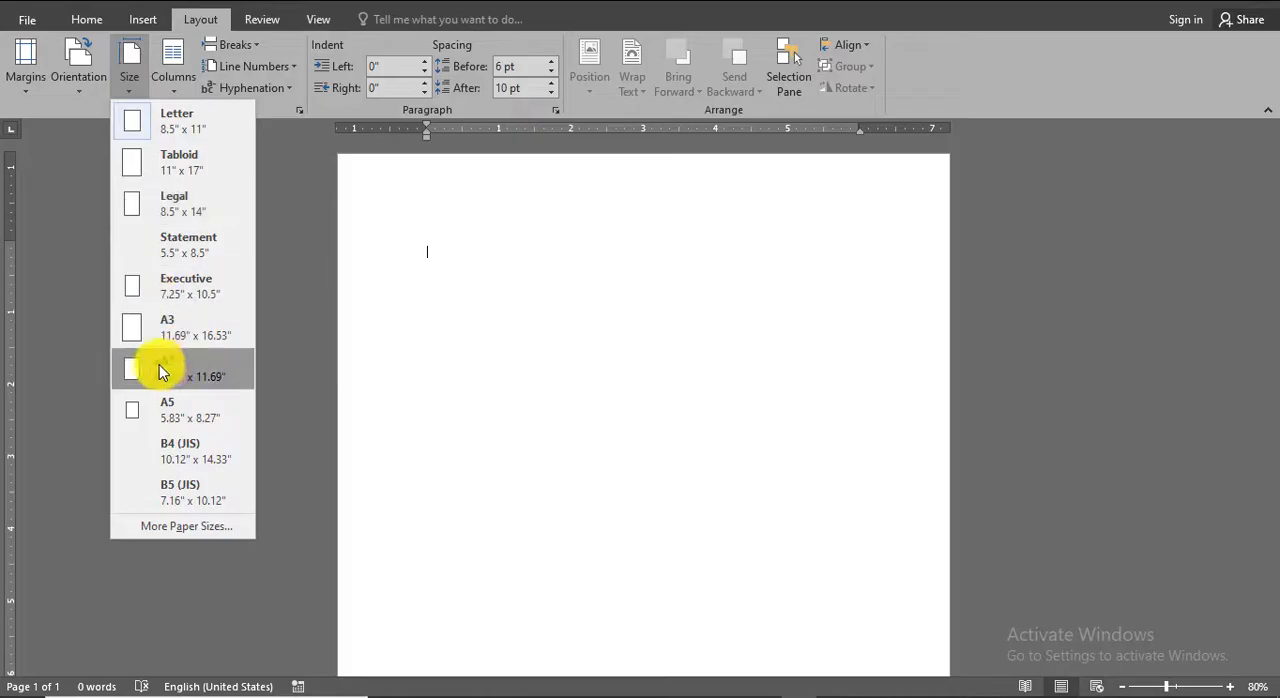
Set the blank document's paper size to A4
click(185, 378)
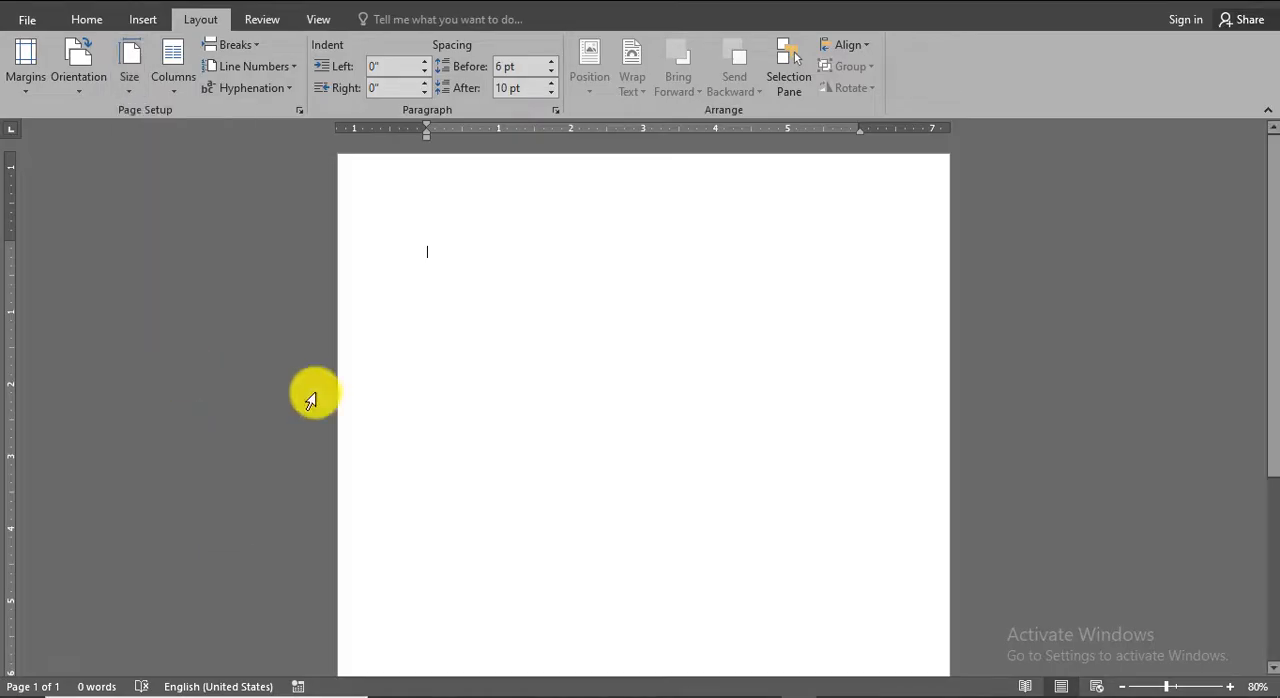
ctrl+scroll(766, 332, down, 3)
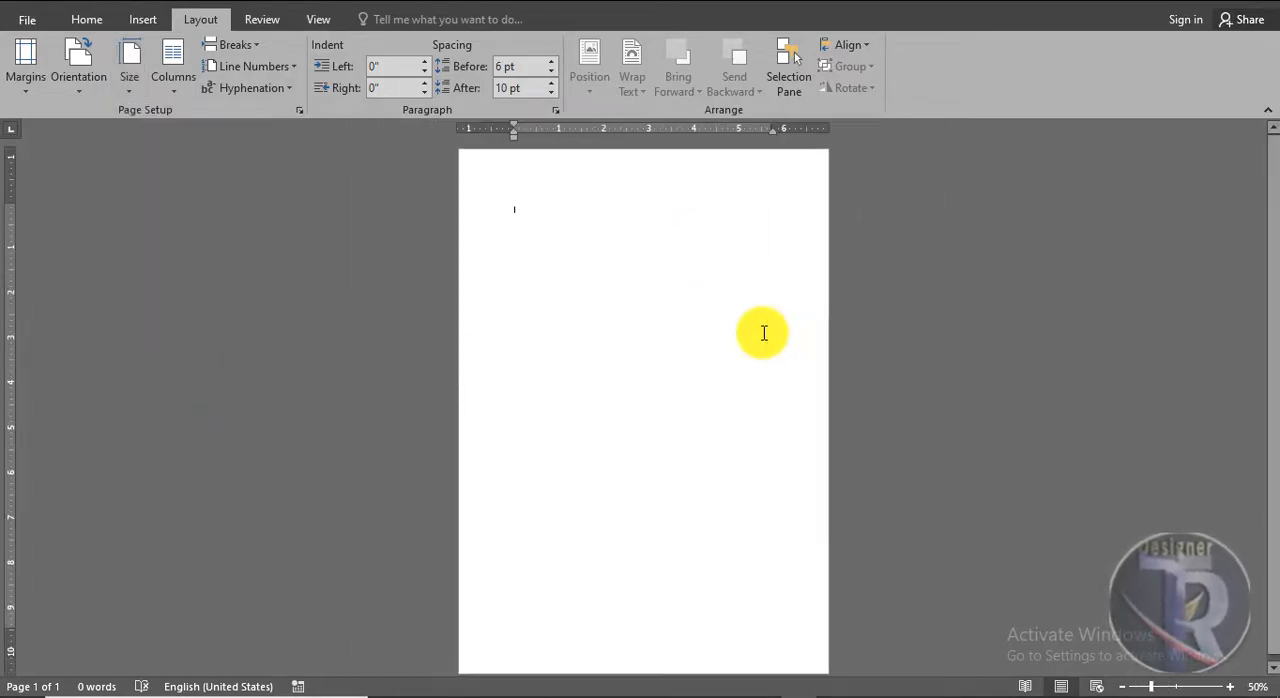
ctrl+scroll(764, 333, up, 6)
ctrl+scroll(764, 329, down, 8)
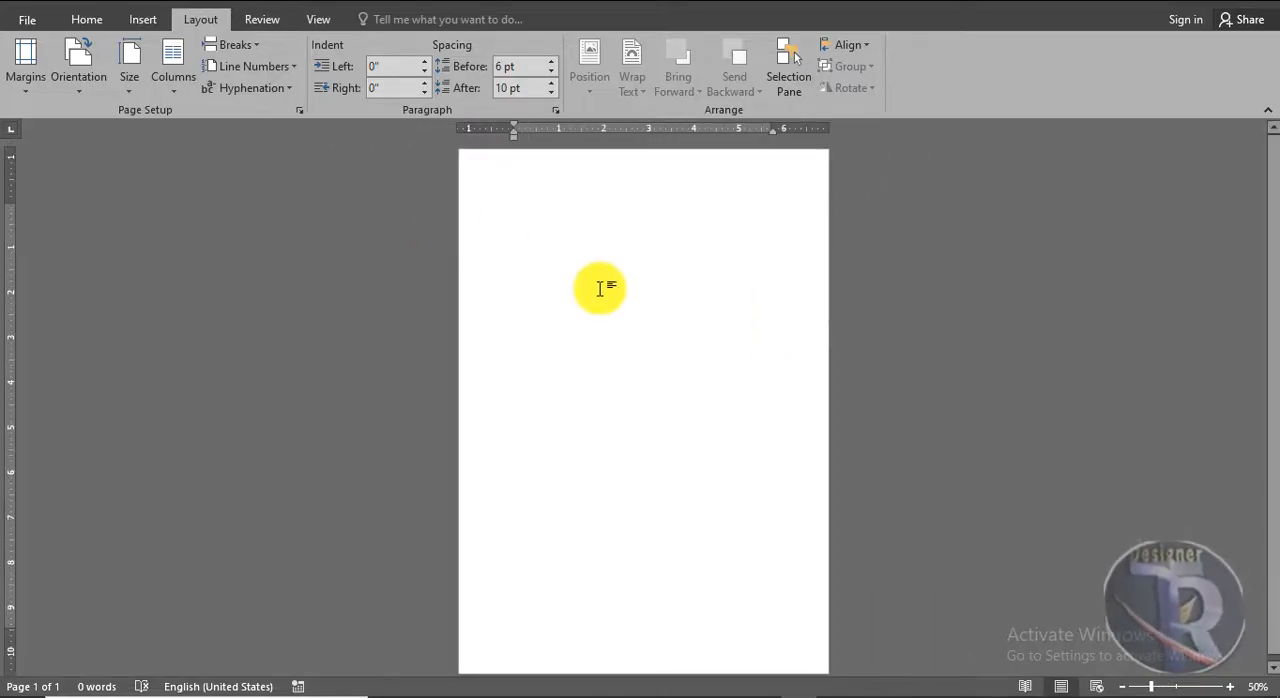
ctrl+scroll(600, 289, up, 3)
Insert the green-slate picture from the PAKISTAN folder and set its text wrapping to In Front of Text
click(140, 19)
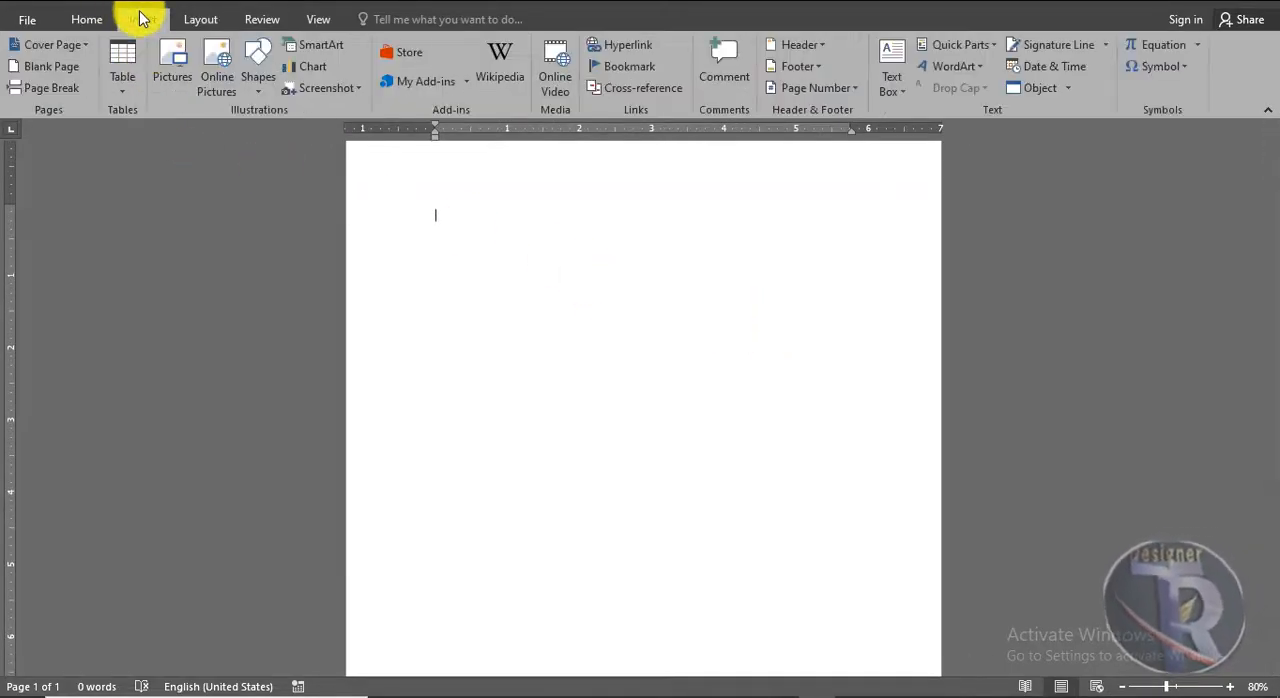
click(178, 88)
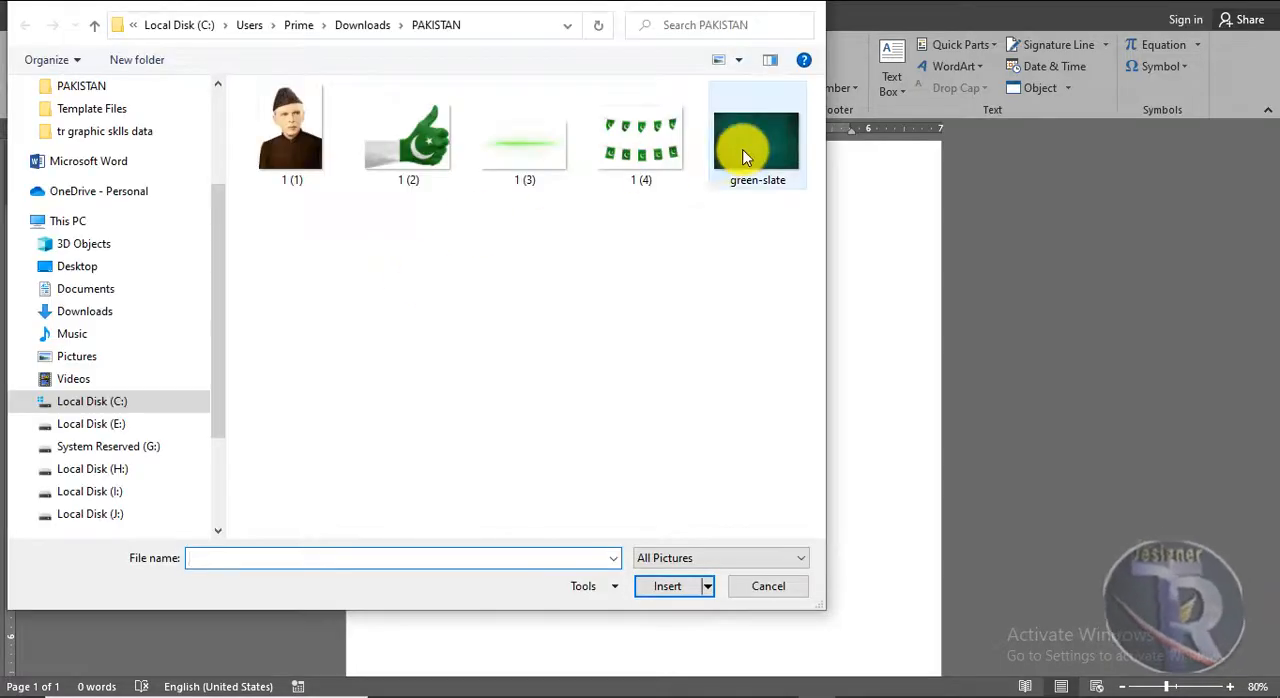
double_click(750, 155)
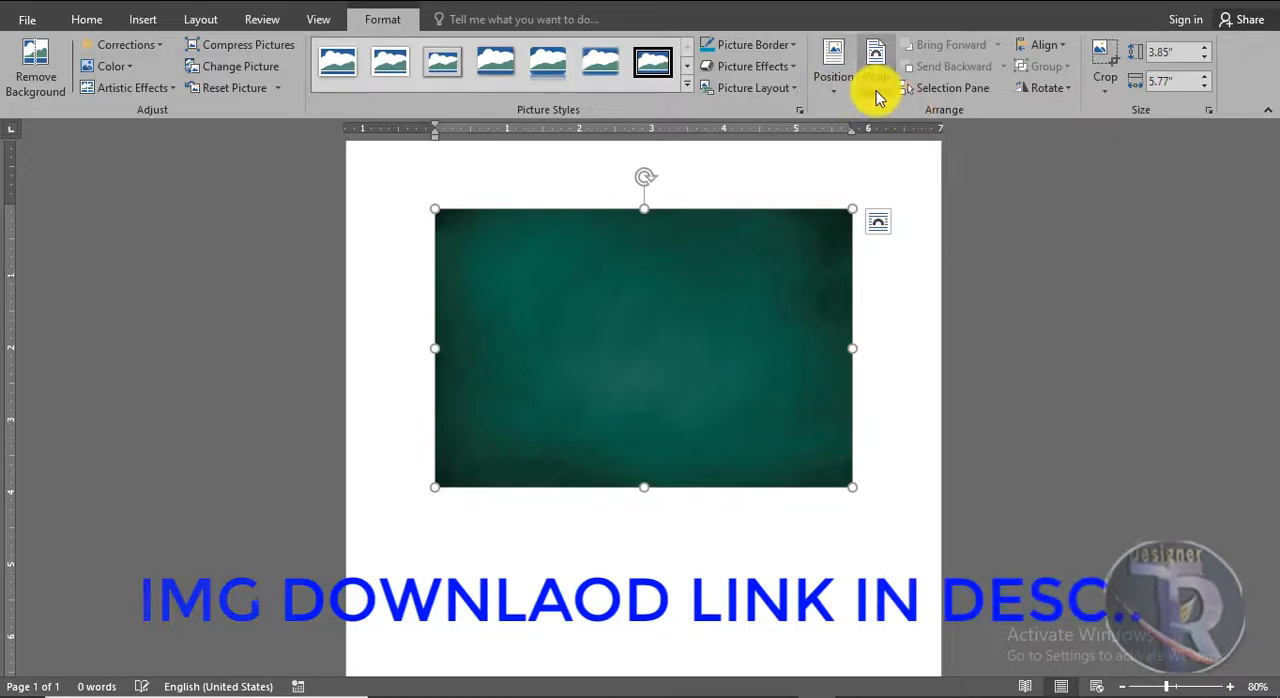
click(876, 92)
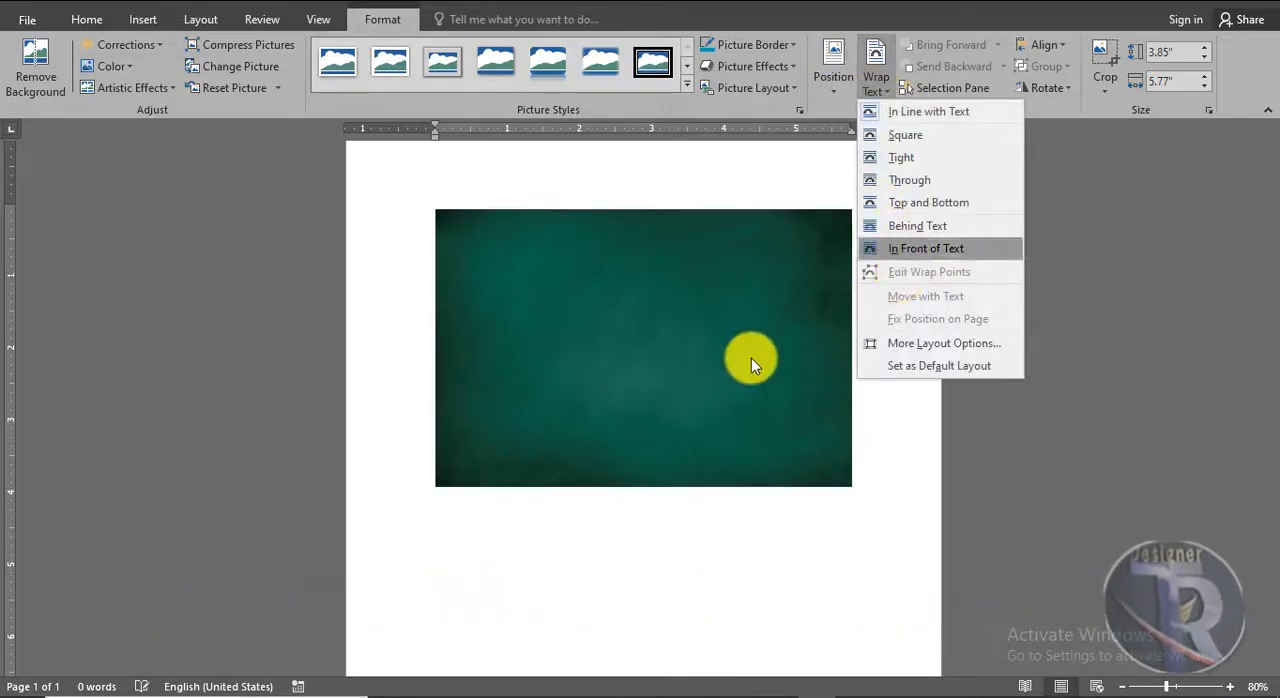
click(897, 249)
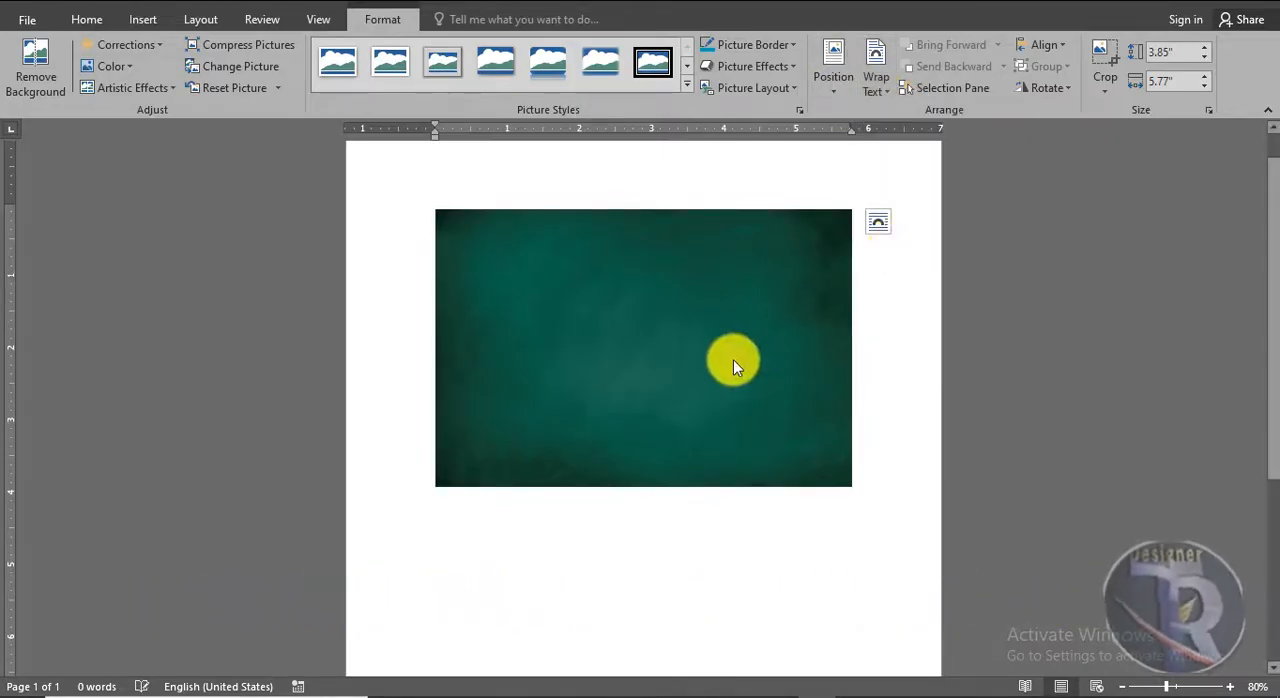
Move the green background picture to the page's top-left corner and stretch it until it covers the whole page
drag(740, 360, 652, 288)
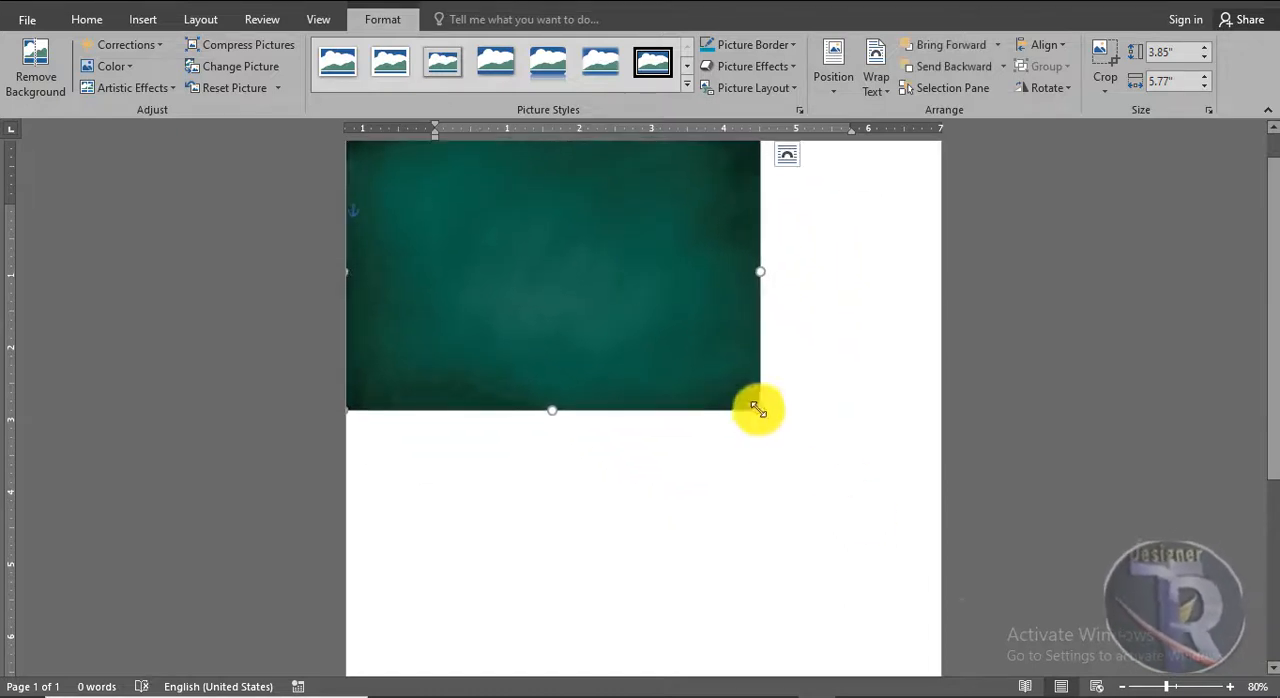
drag(762, 410, 976, 661)
scroll(709, 357, down, 4)
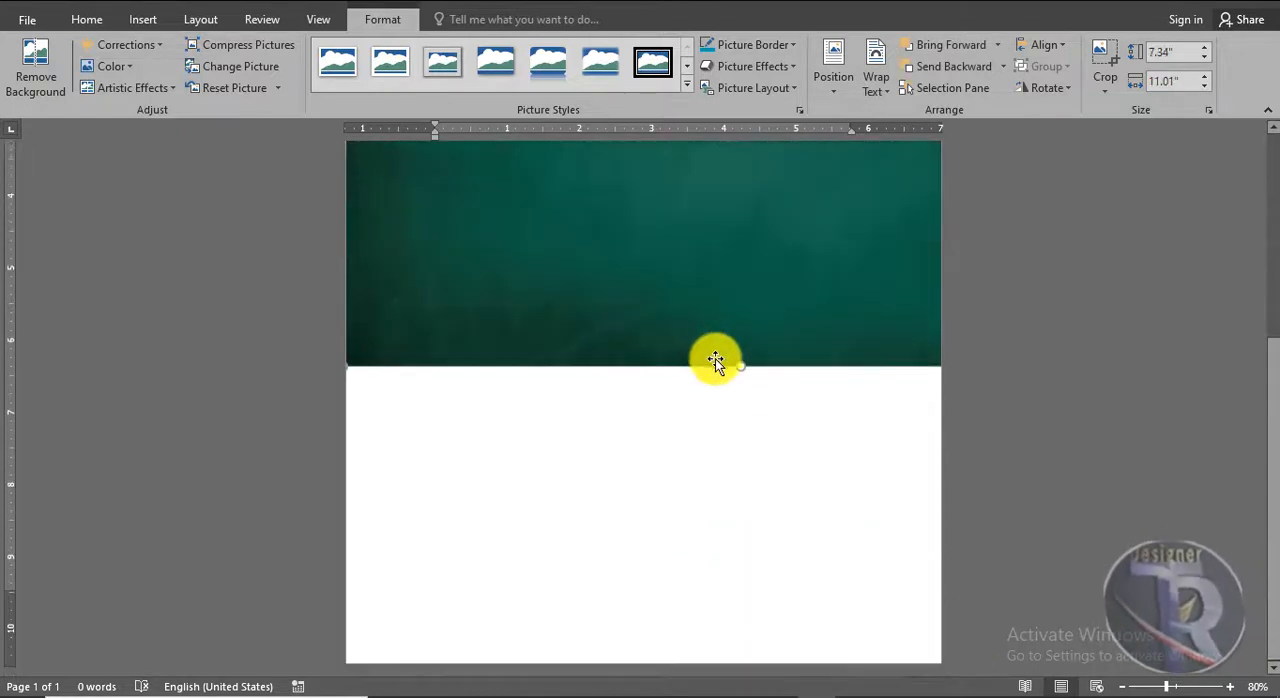
drag(748, 658, 748, 662)
scroll(677, 457, down, 4)
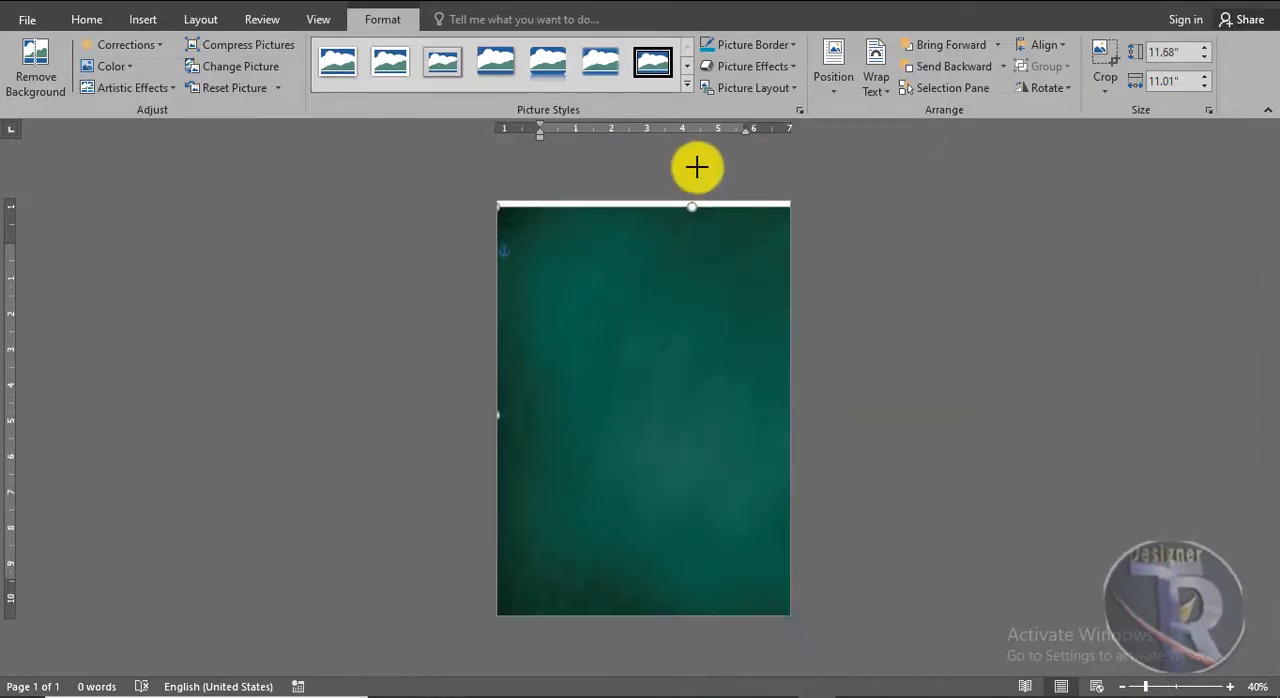
drag(697, 167, 697, 168)
click(746, 392)
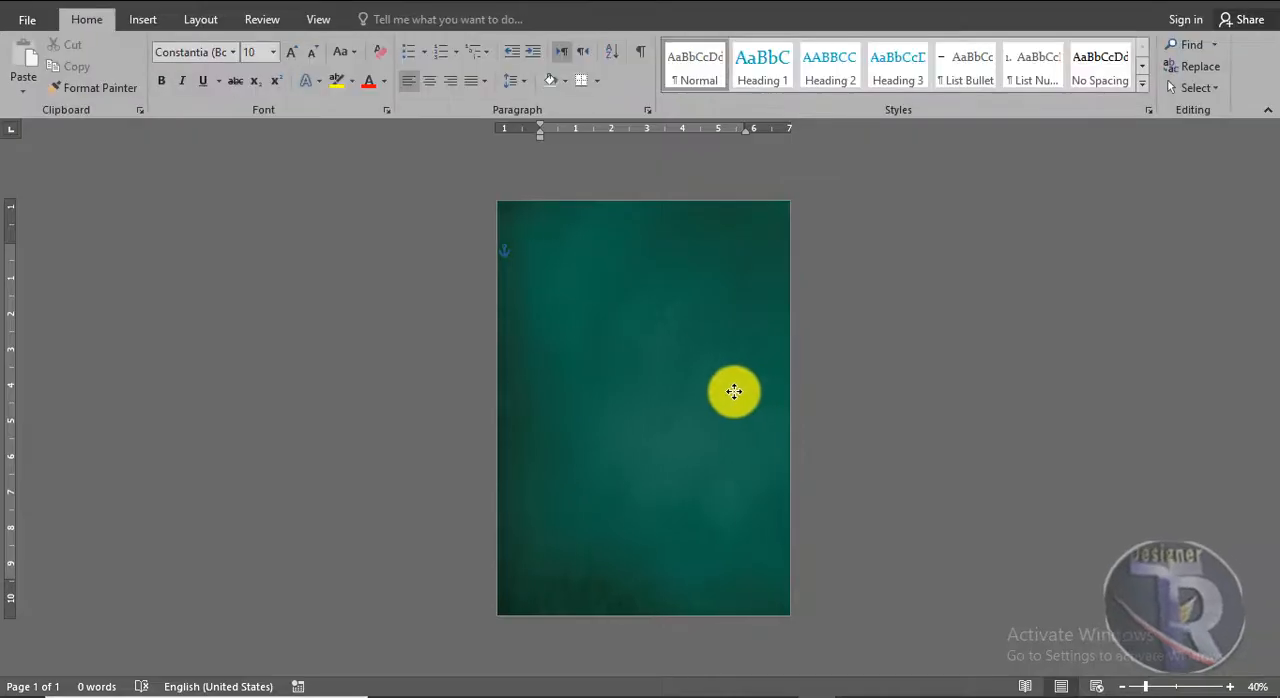
click(731, 391)
click(917, 448)
scroll(881, 448, up, 2)
scroll(881, 448, up, 3)
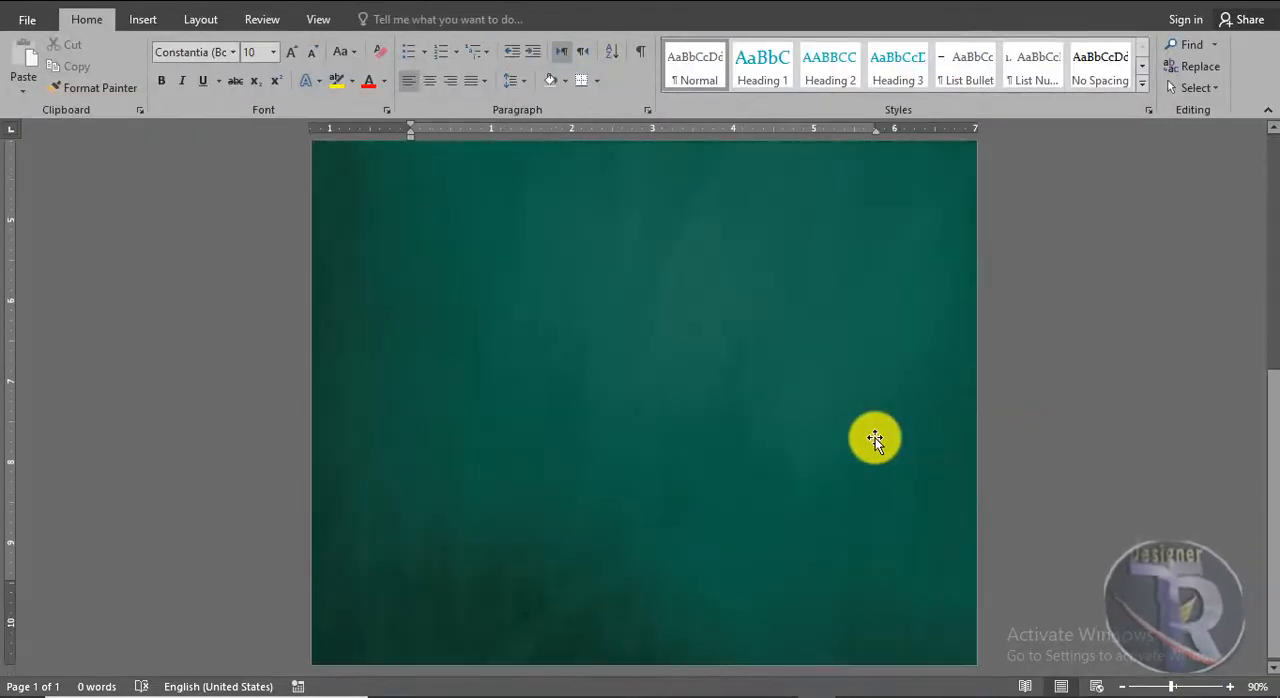
scroll(875, 438, down, 4)
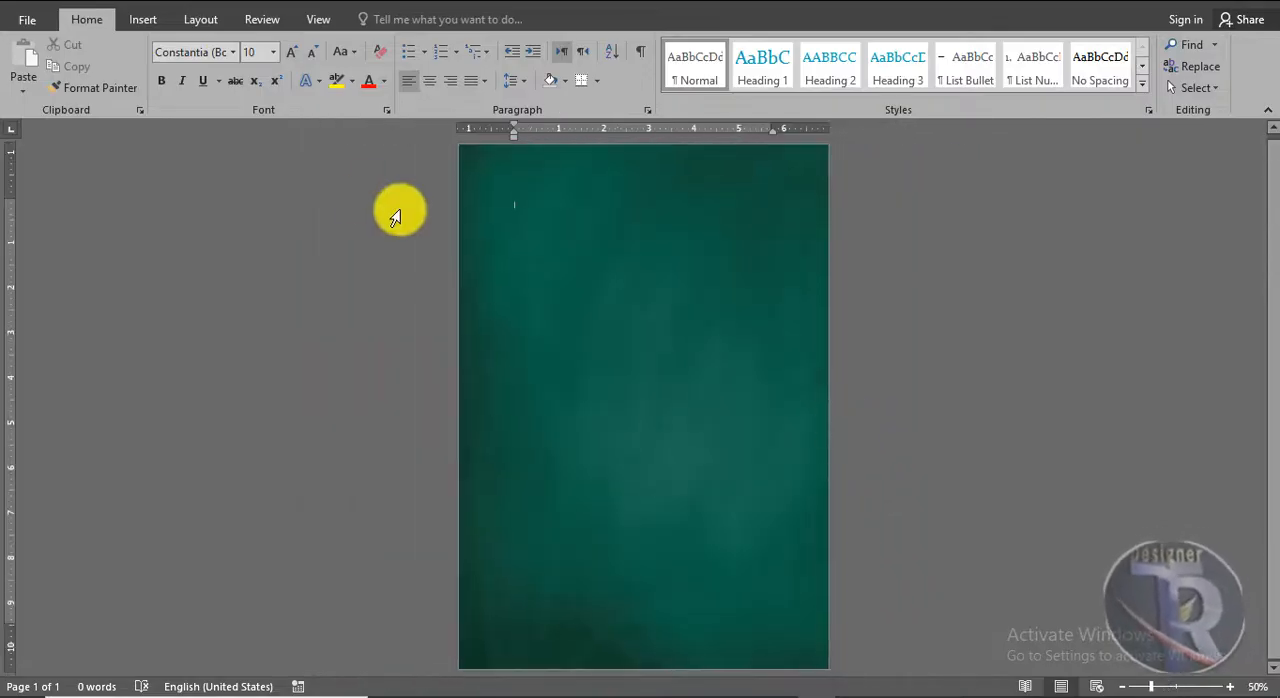
Draw a rectangle about 7.71" wide and 11.25" high over the background, leaving a narrow margin along the page edges
click(152, 30)
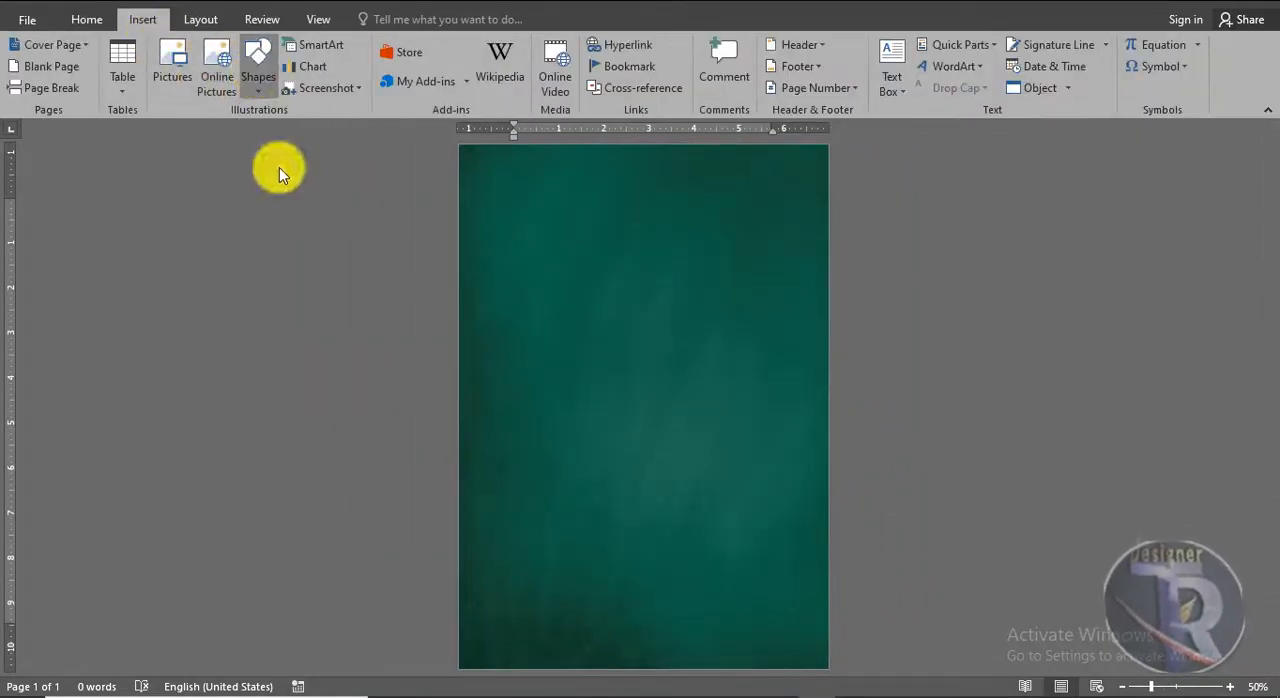
click(310, 136)
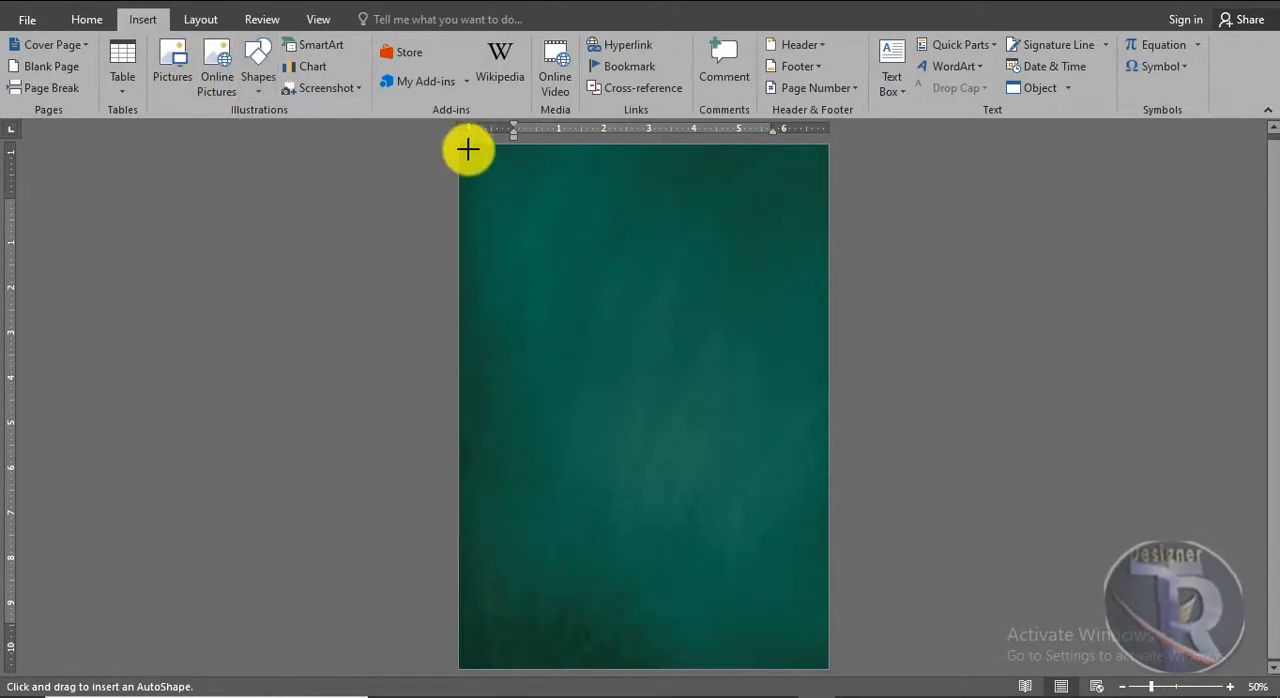
drag(507, 198, 819, 660)
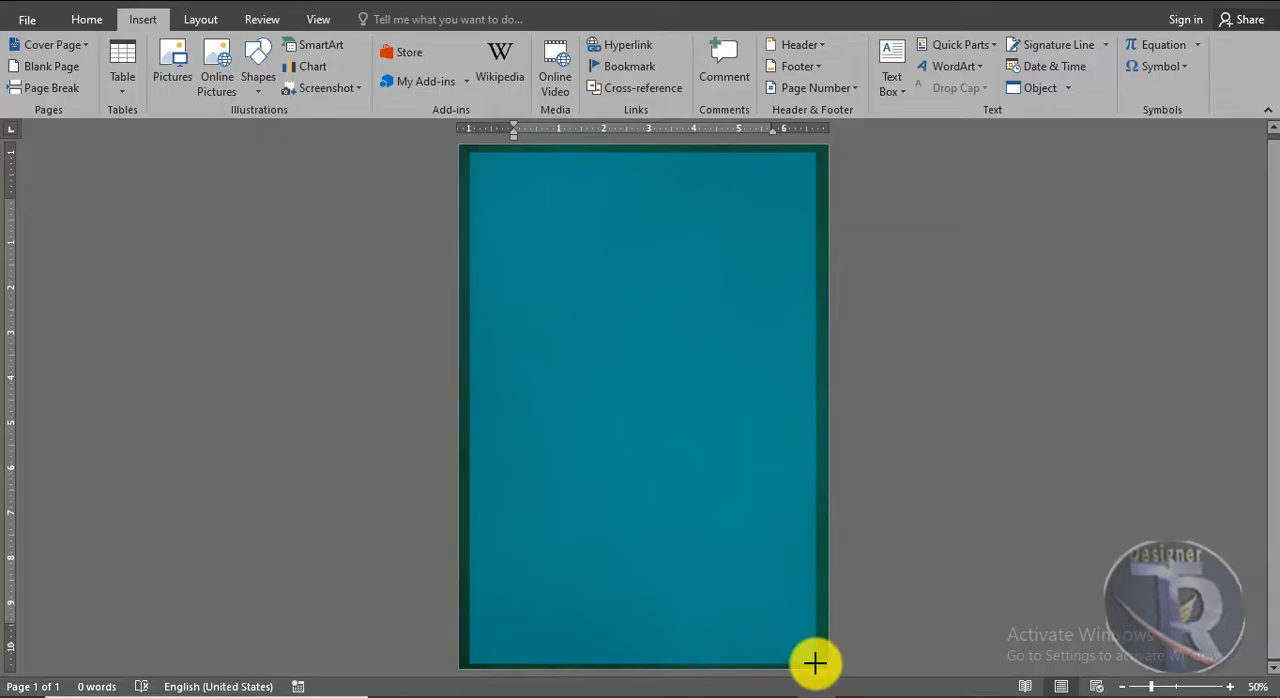
drag(816, 658, 817, 660)
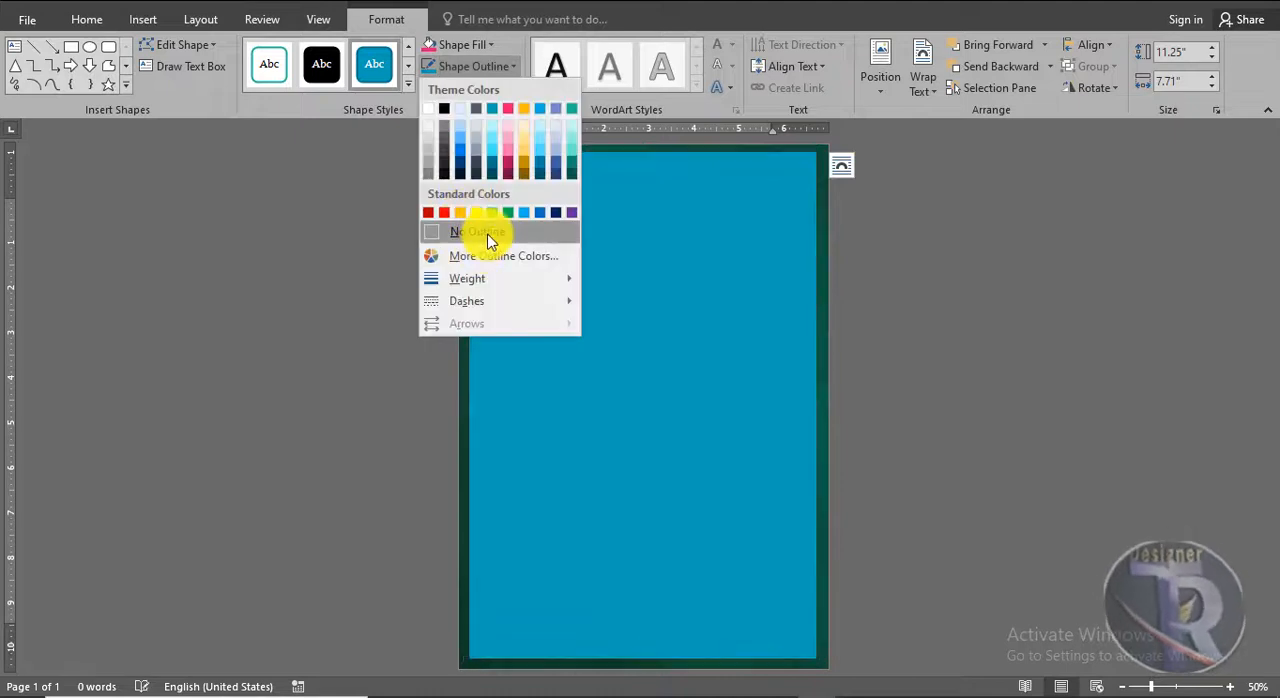
Format the rectangle as a frame with no fill, a white outline and a thicker line weight
click(469, 47)
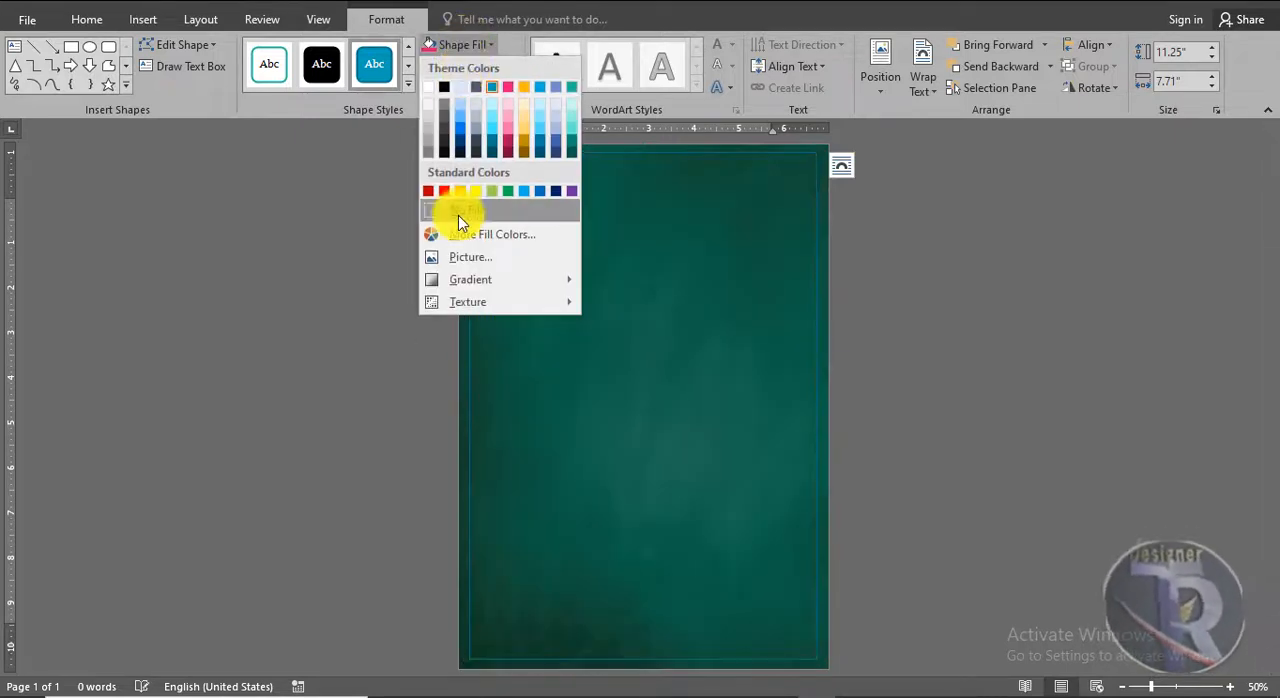
click(461, 215)
click(473, 68)
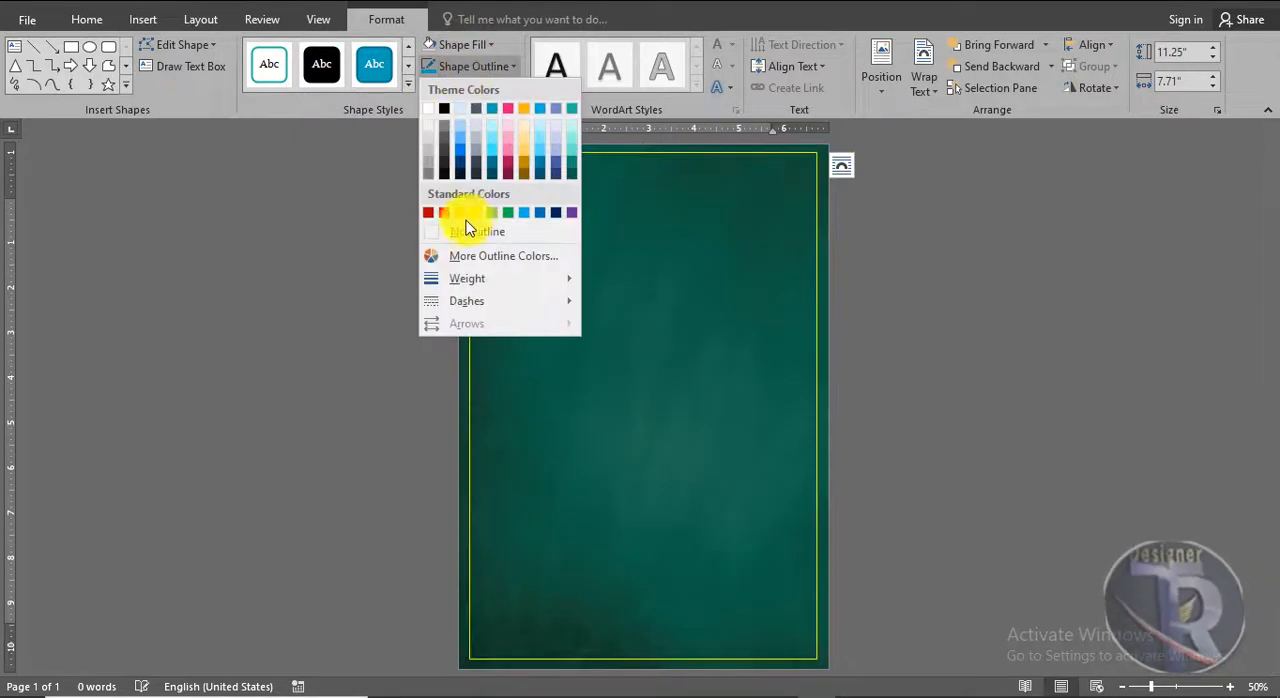
click(429, 109)
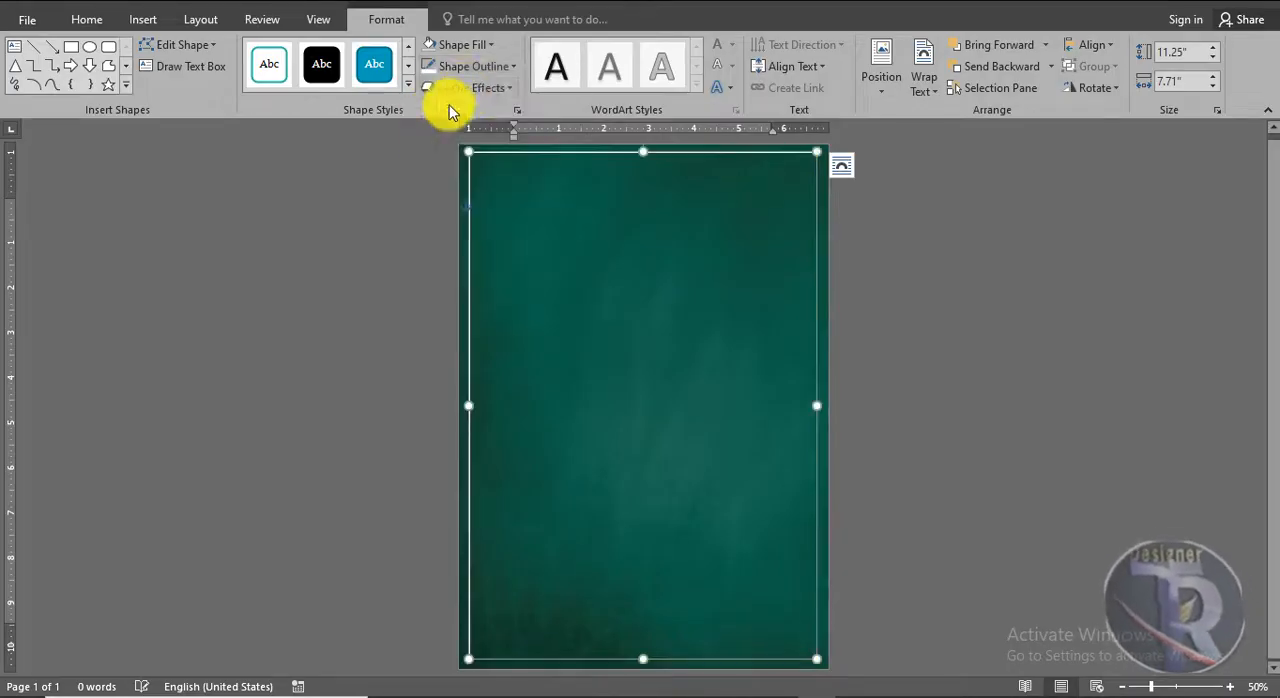
click(460, 65)
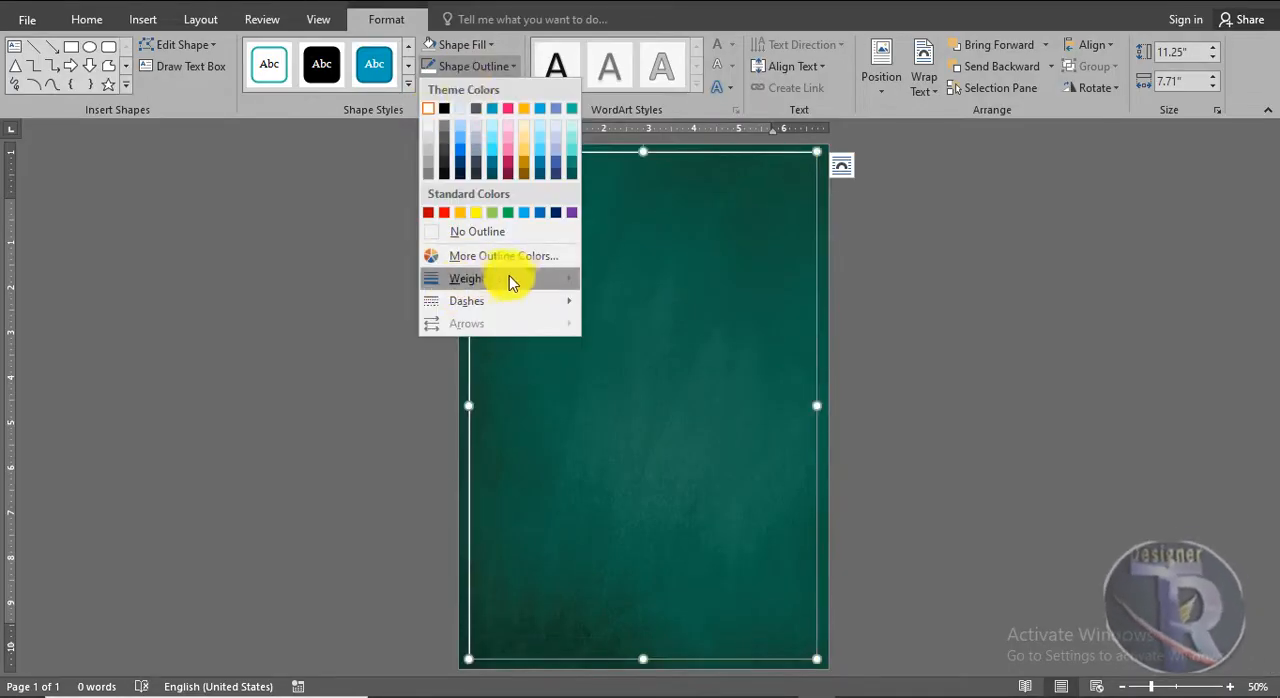
click(640, 429)
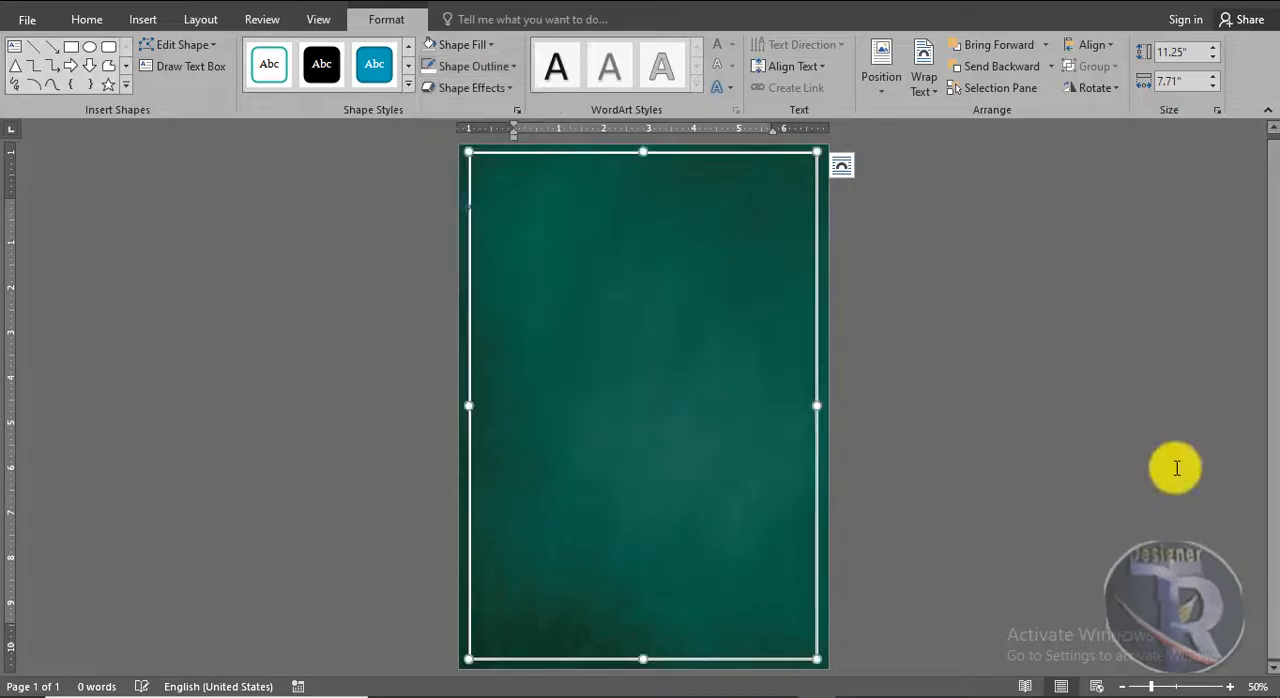
click(1097, 423)
Insert the portrait picture "1 (1)" and set its text wrapping to In Front of Text
scroll(1093, 417, up, 4)
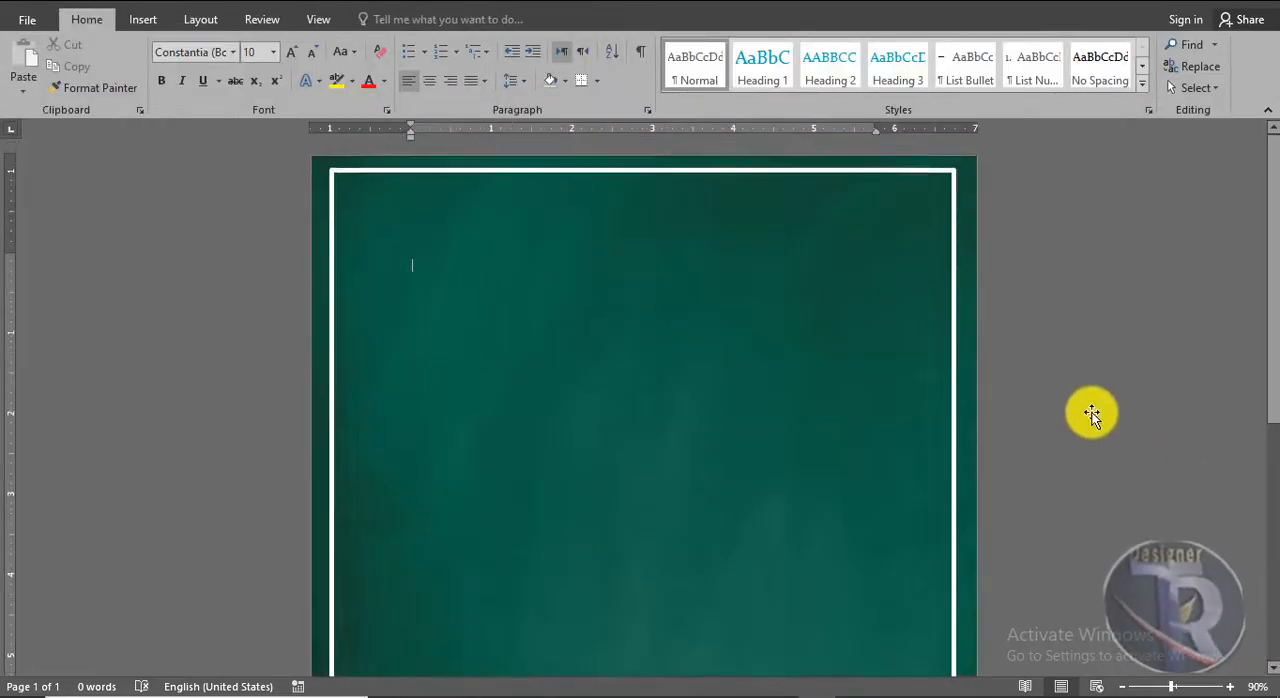
scroll(1088, 400, down, 5)
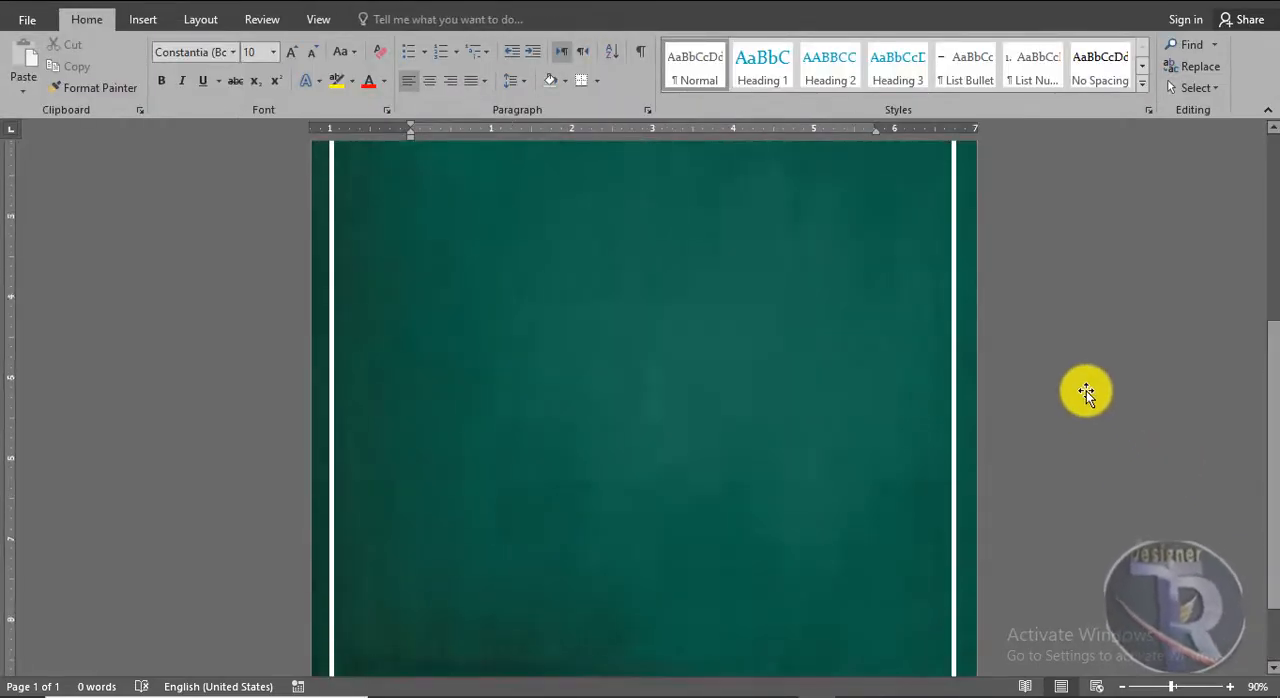
scroll(1086, 391, up, 3)
scroll(1084, 386, down, 5)
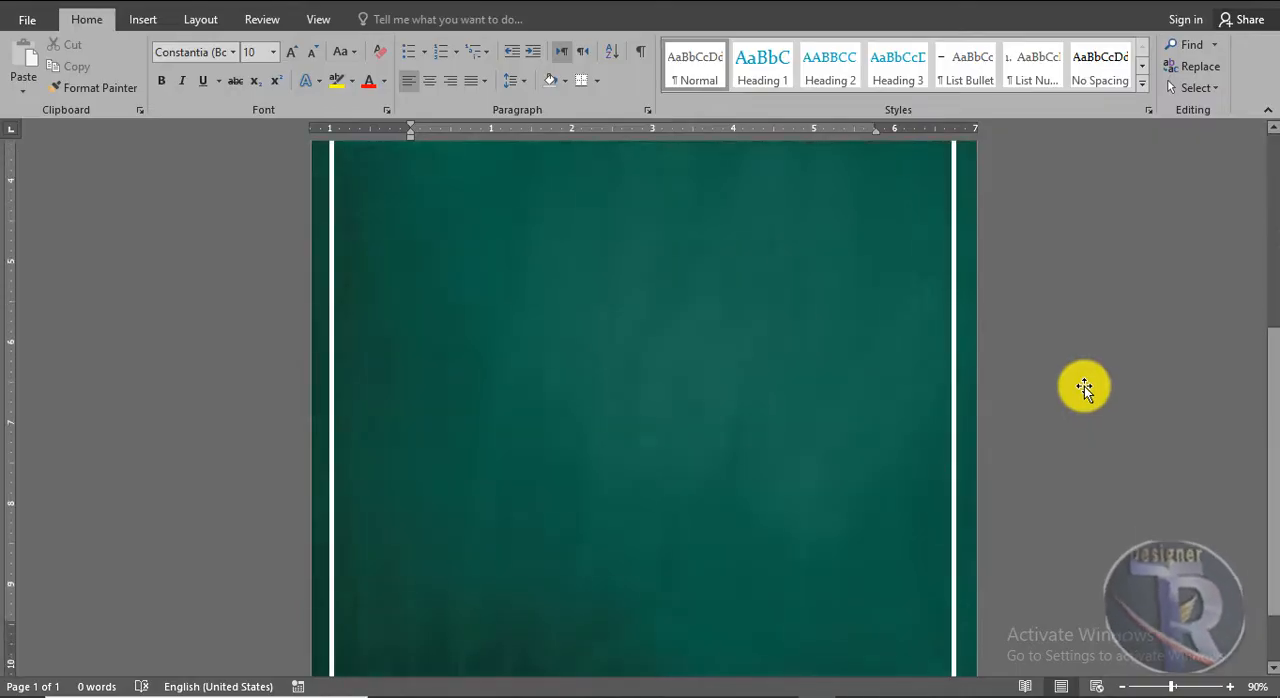
scroll(1084, 386, down, 2)
click(138, 20)
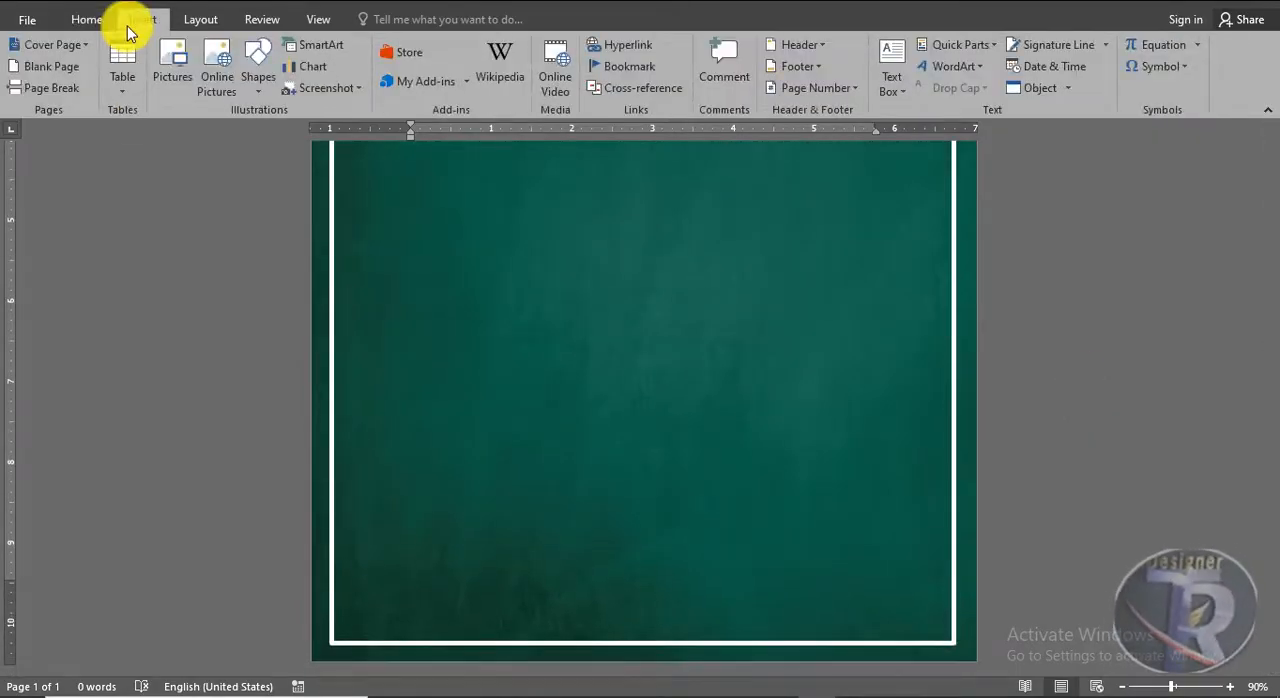
click(173, 70)
click(329, 157)
double_click(329, 157)
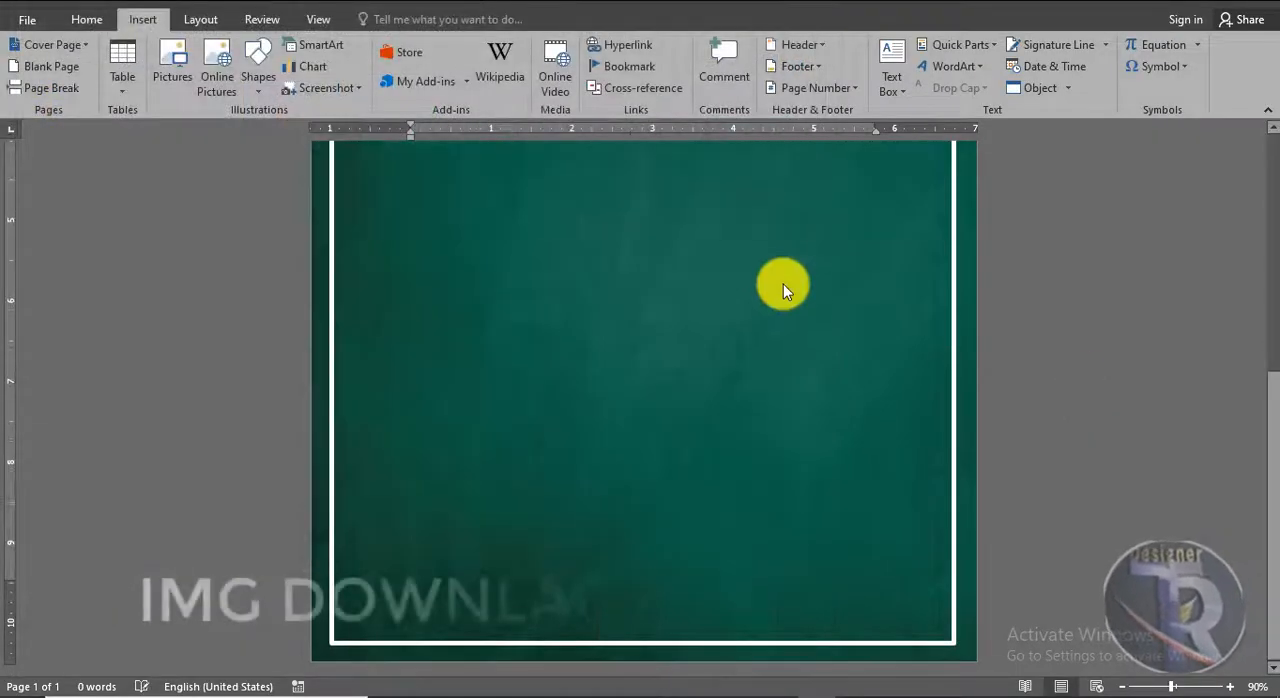
click(876, 60)
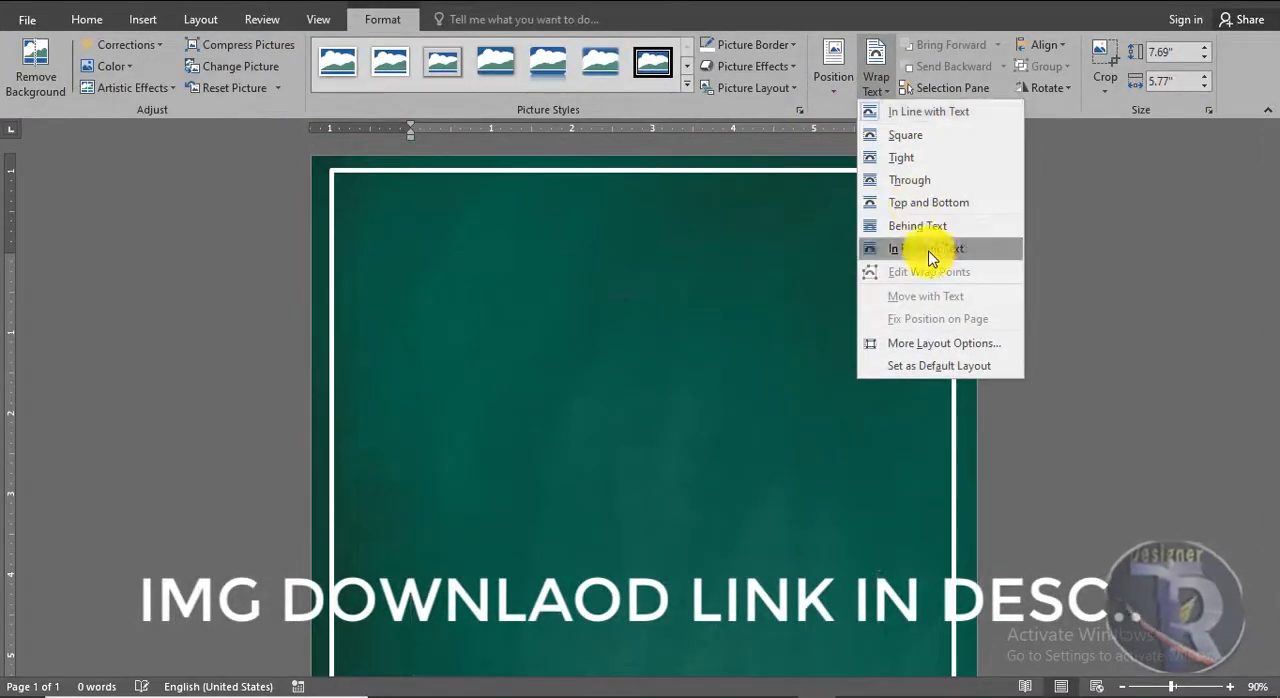
click(929, 250)
Scale the portrait down to about 6.79" by 5.09" and position it in the lower-left corner of the white frame
scroll(937, 280, down, 5)
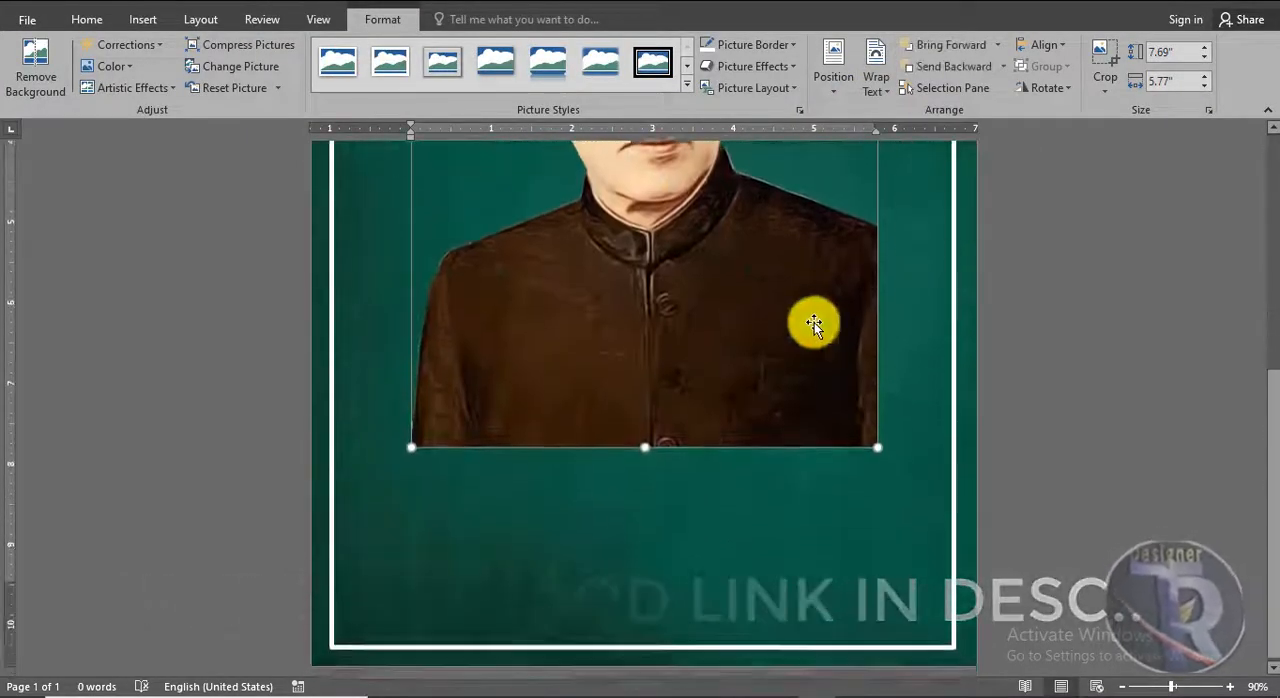
drag(814, 322, 702, 560)
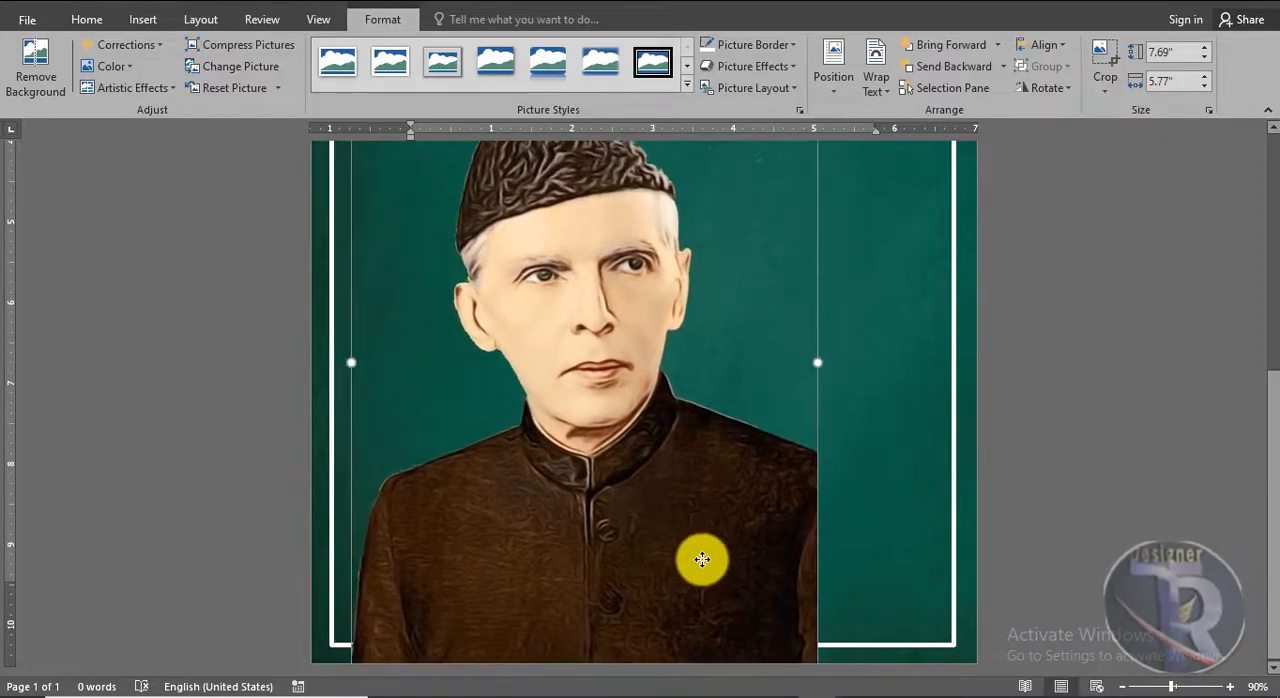
scroll(731, 551, up, 4)
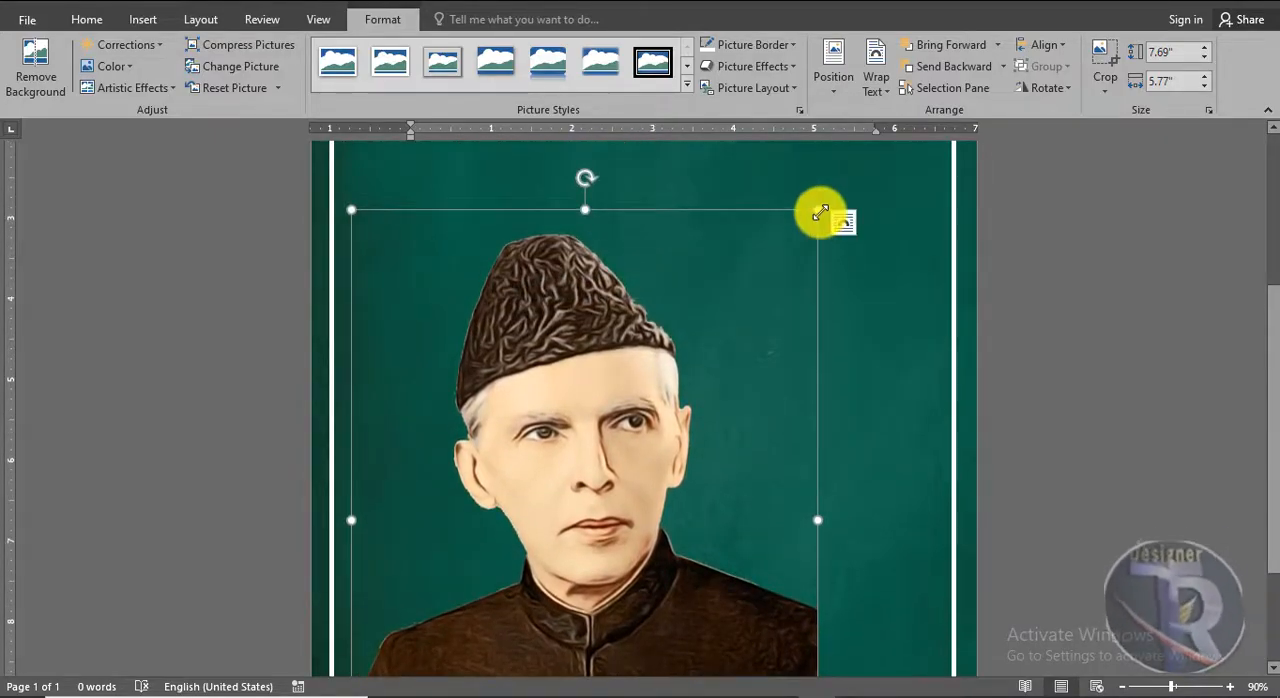
drag(818, 211, 760, 357)
scroll(654, 554, down, 3)
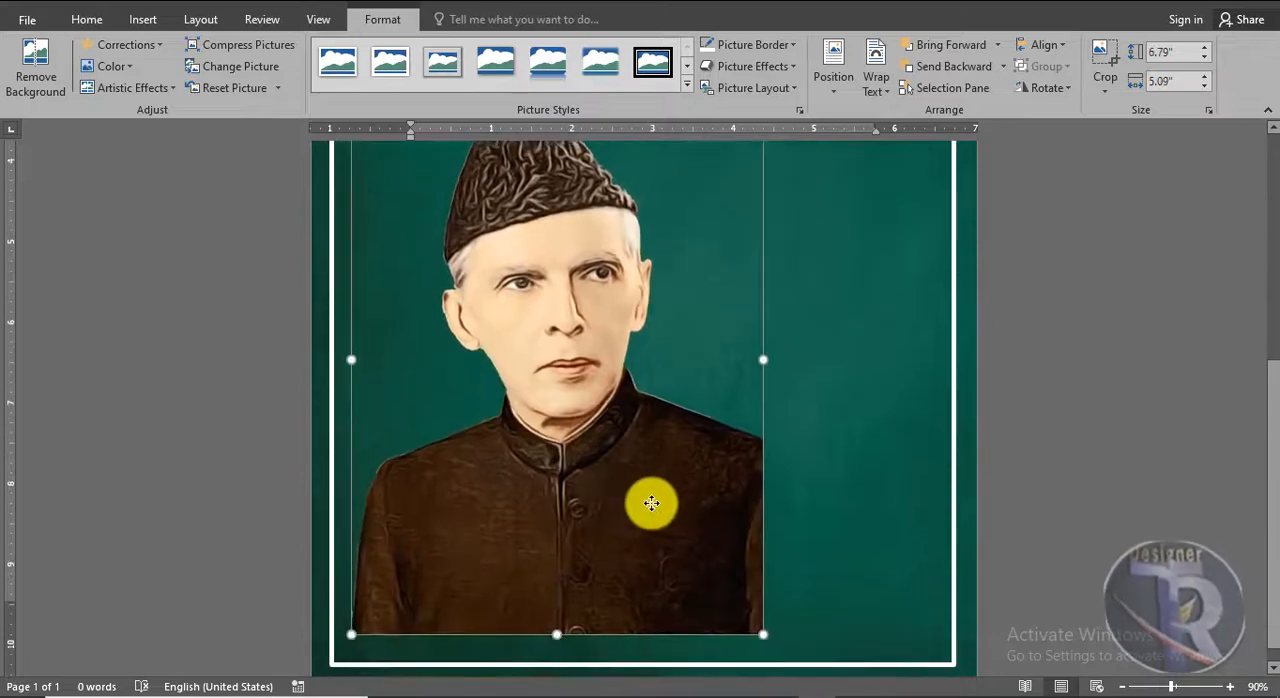
drag(651, 503, 634, 526)
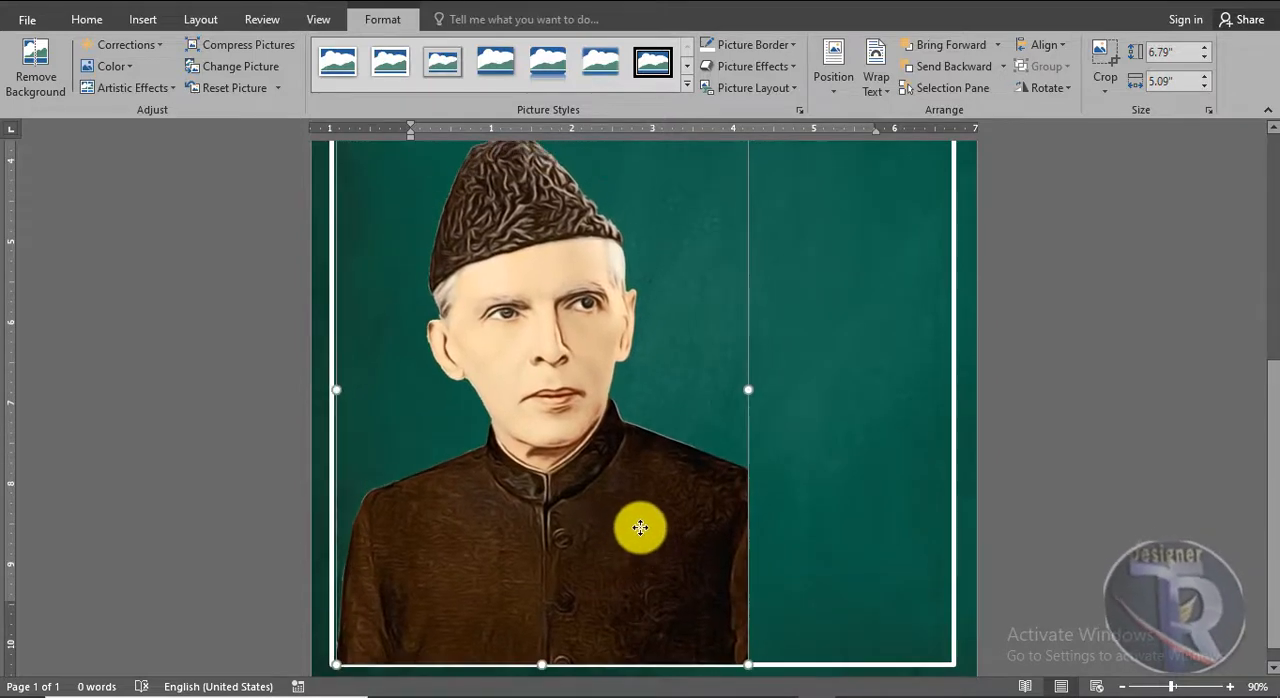
Flip the portrait horizontally, enlarge it to about 7.94" by 5.95" and keep it in the frame's lower-left corner
click(1048, 90)
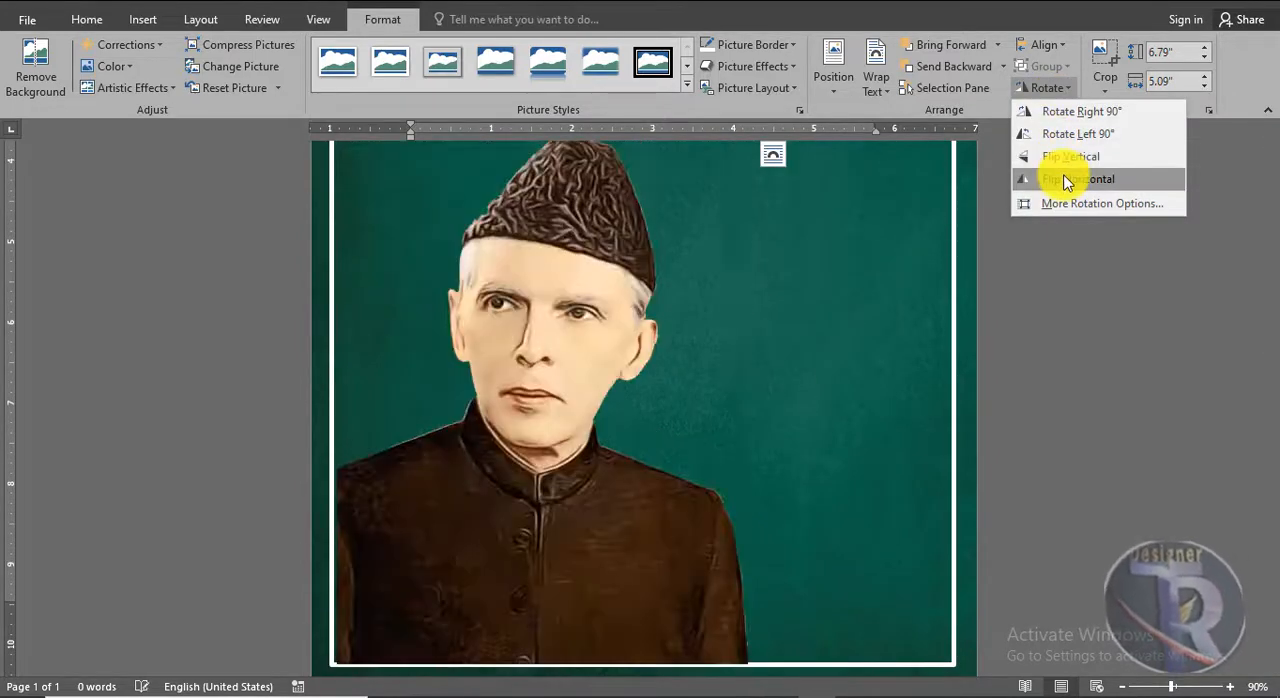
click(1066, 181)
drag(586, 366, 578, 320)
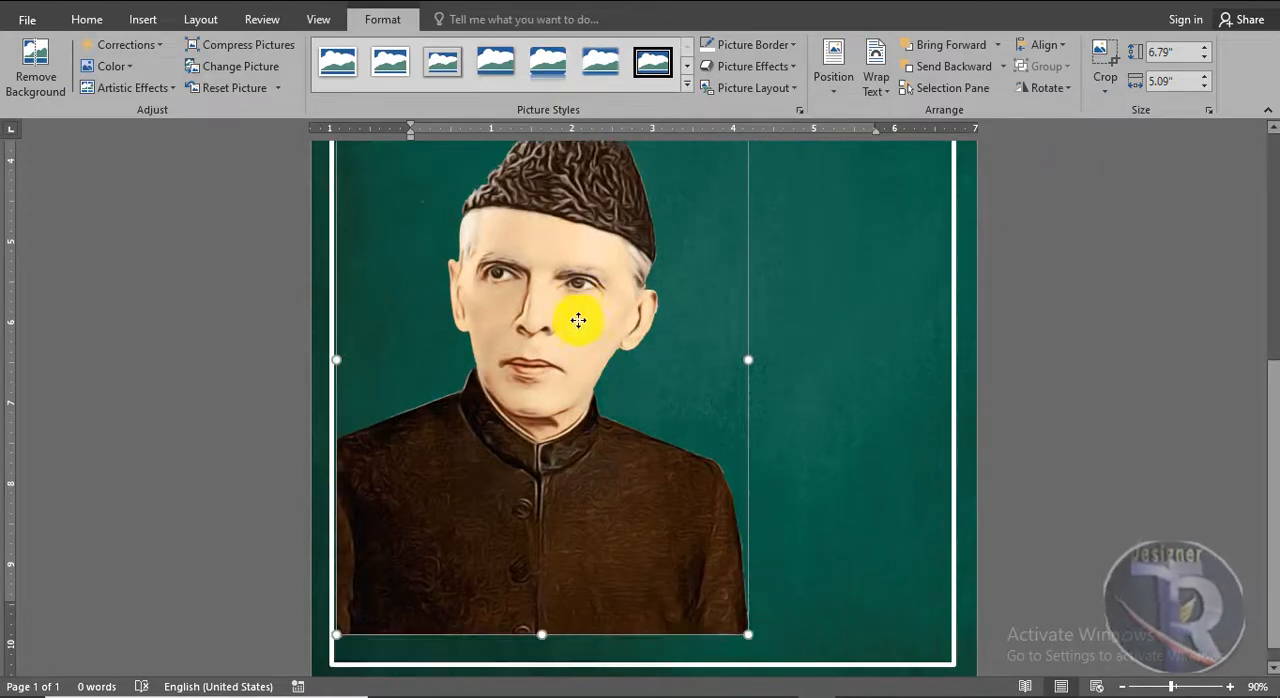
drag(749, 604, 818, 641)
drag(691, 606, 692, 643)
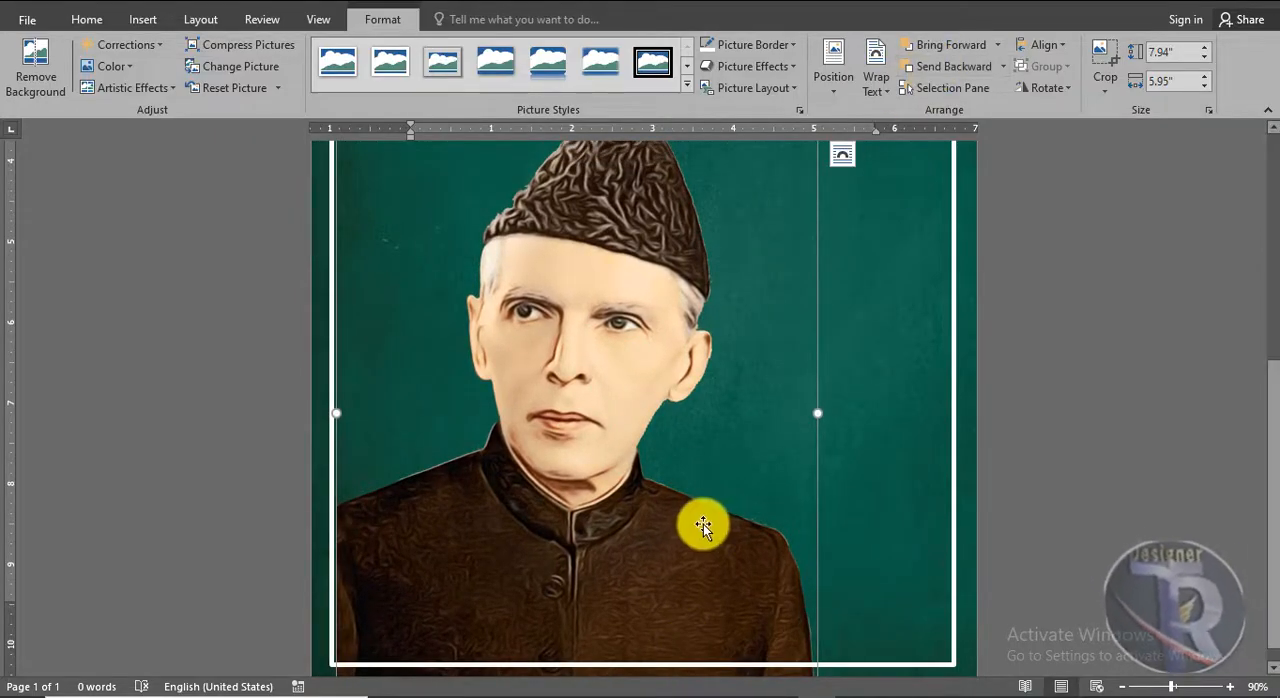
click(1110, 552)
Sharpen the portrait picture with a Sharpen/Soften correction preset
scroll(1112, 462, down, 3)
scroll(1113, 462, up, 4)
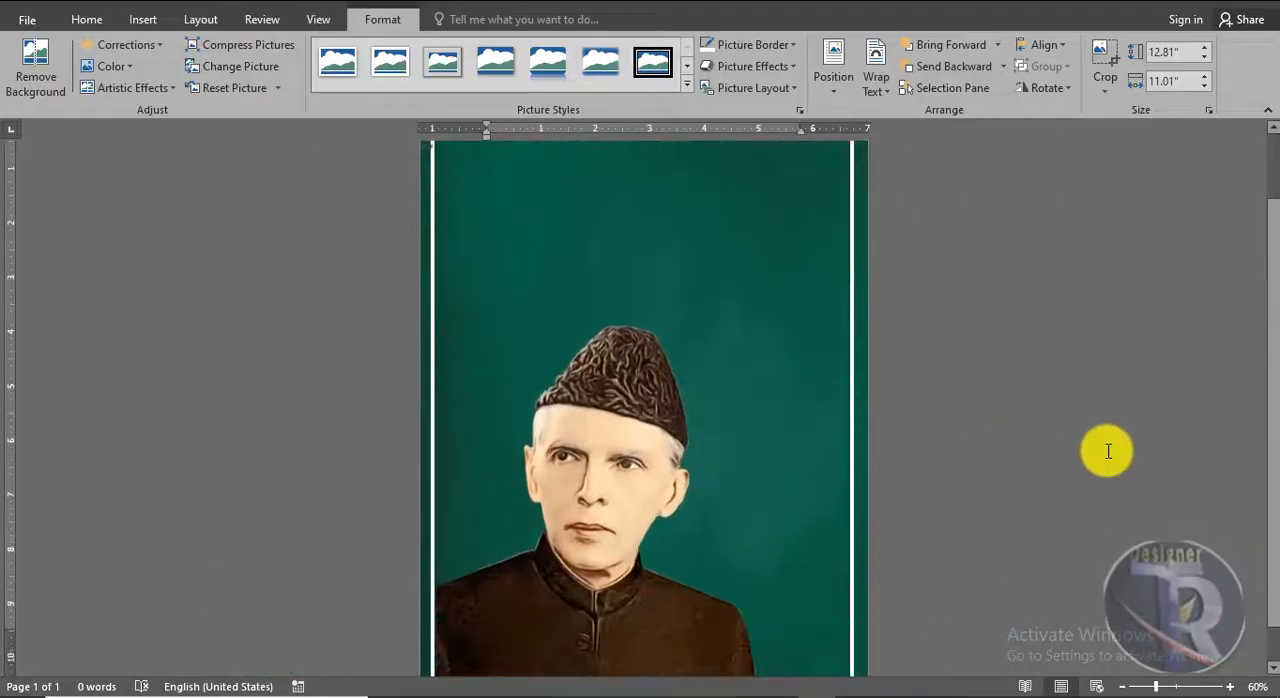
click(640, 330)
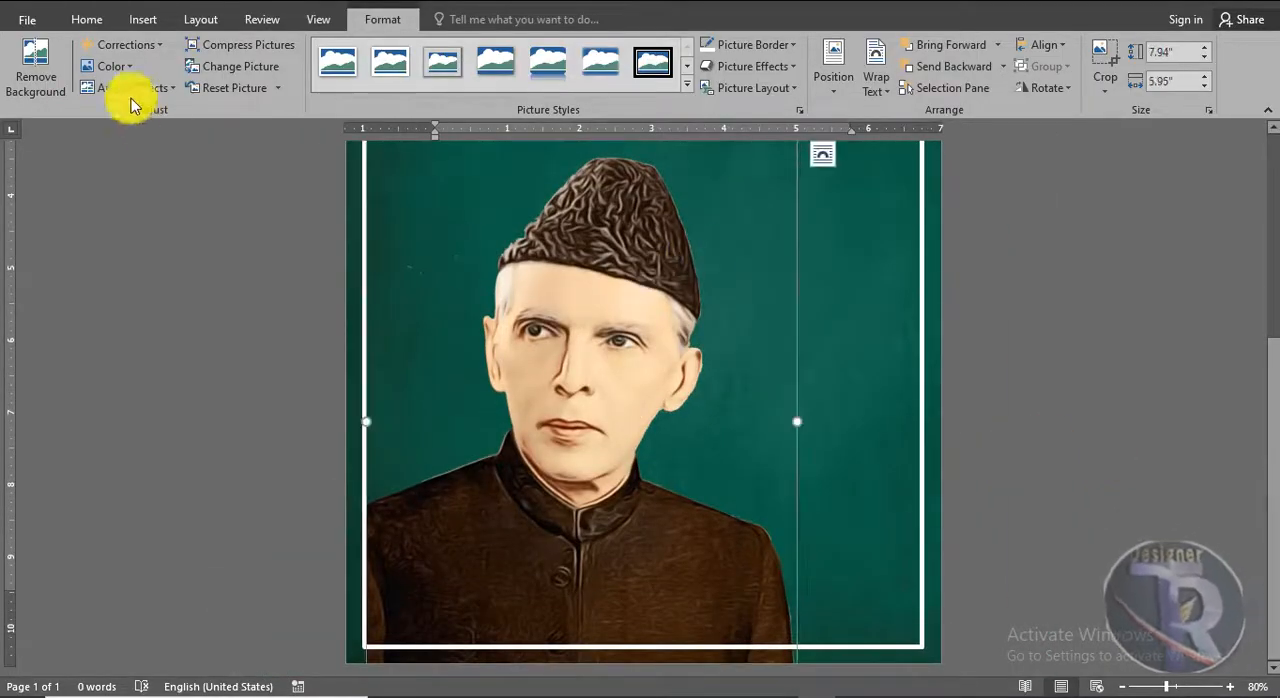
click(121, 68)
click(122, 70)
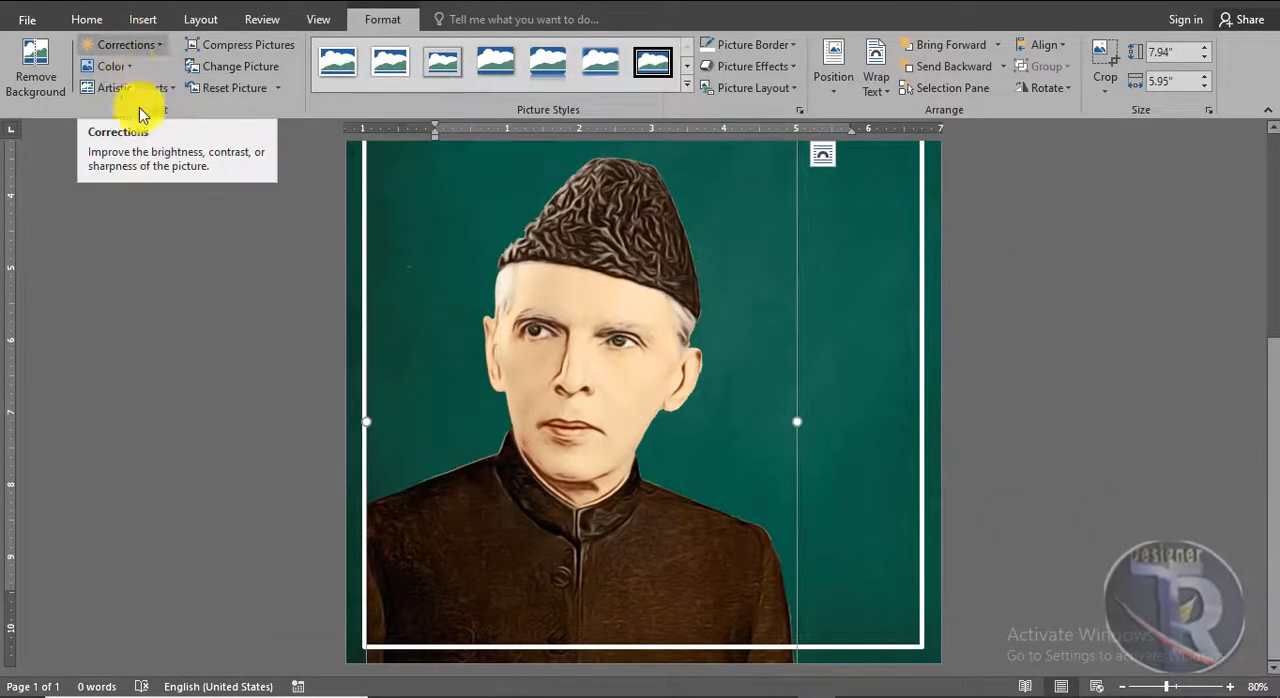
click(127, 44)
click(319, 108)
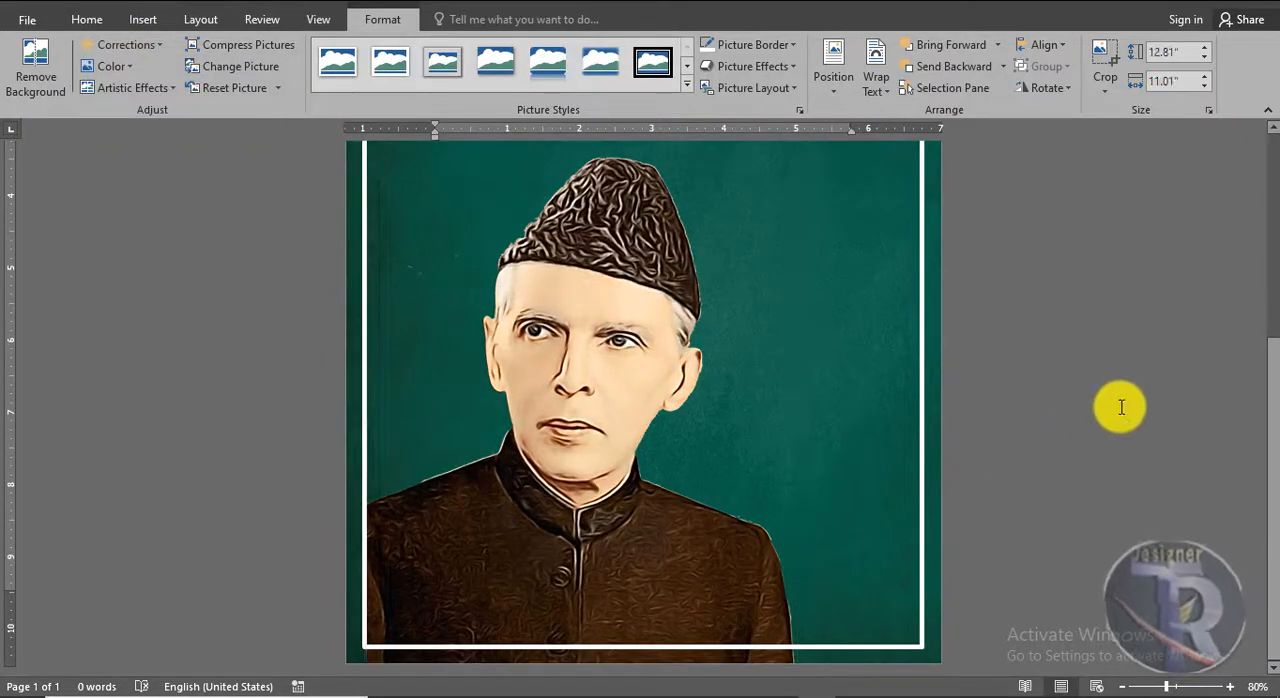
Insert the thumbs-up hand picture "1 (2)" and set its text wrapping to In Front of Text
scroll(1120, 403, up, 4)
click(143, 19)
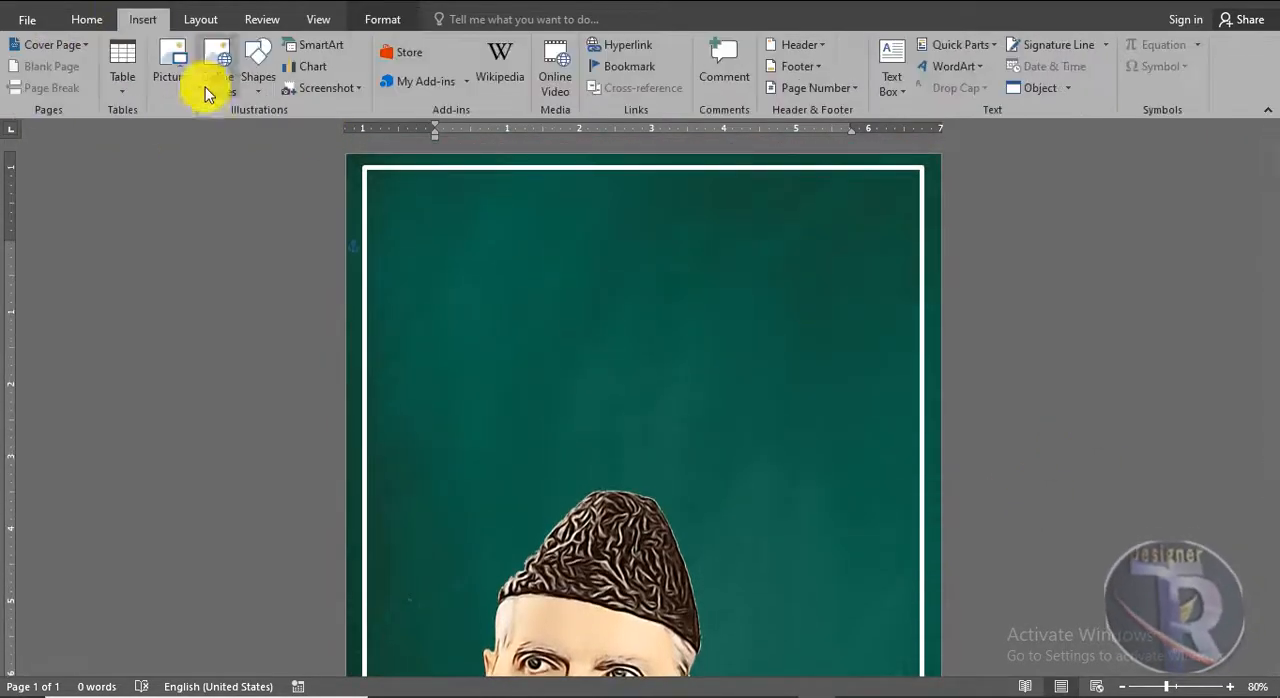
click(203, 80)
click(963, 50)
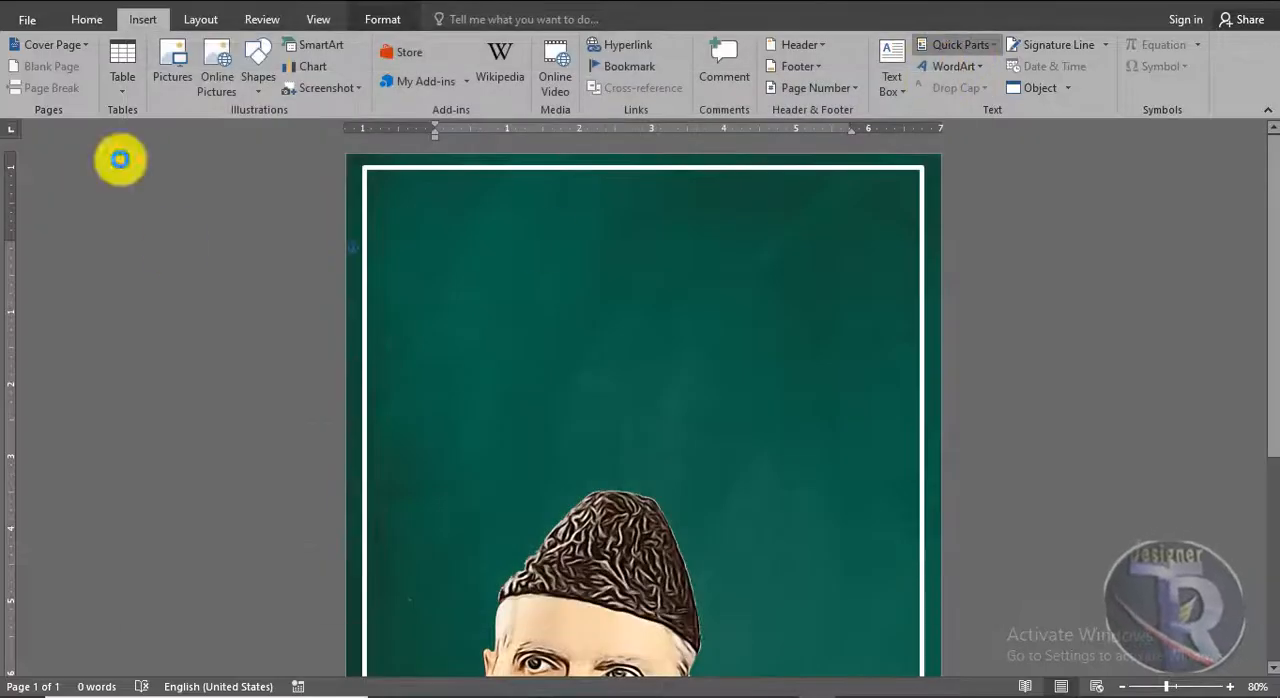
click(173, 67)
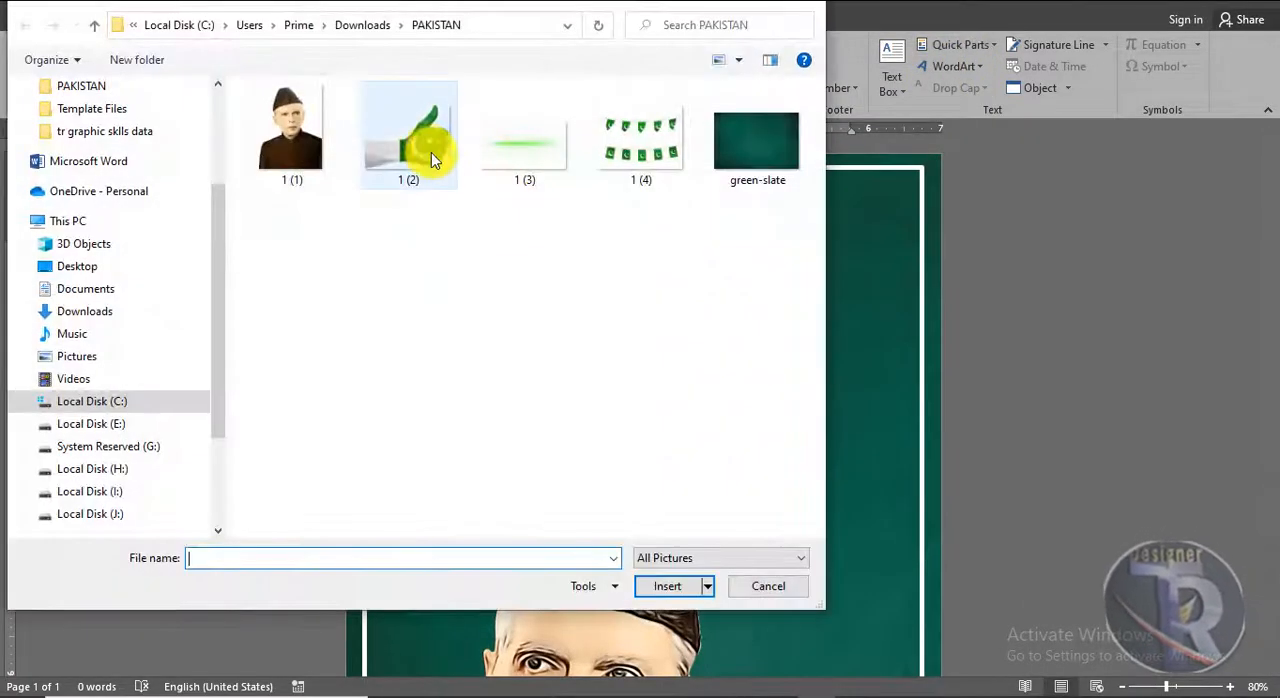
double_click(432, 154)
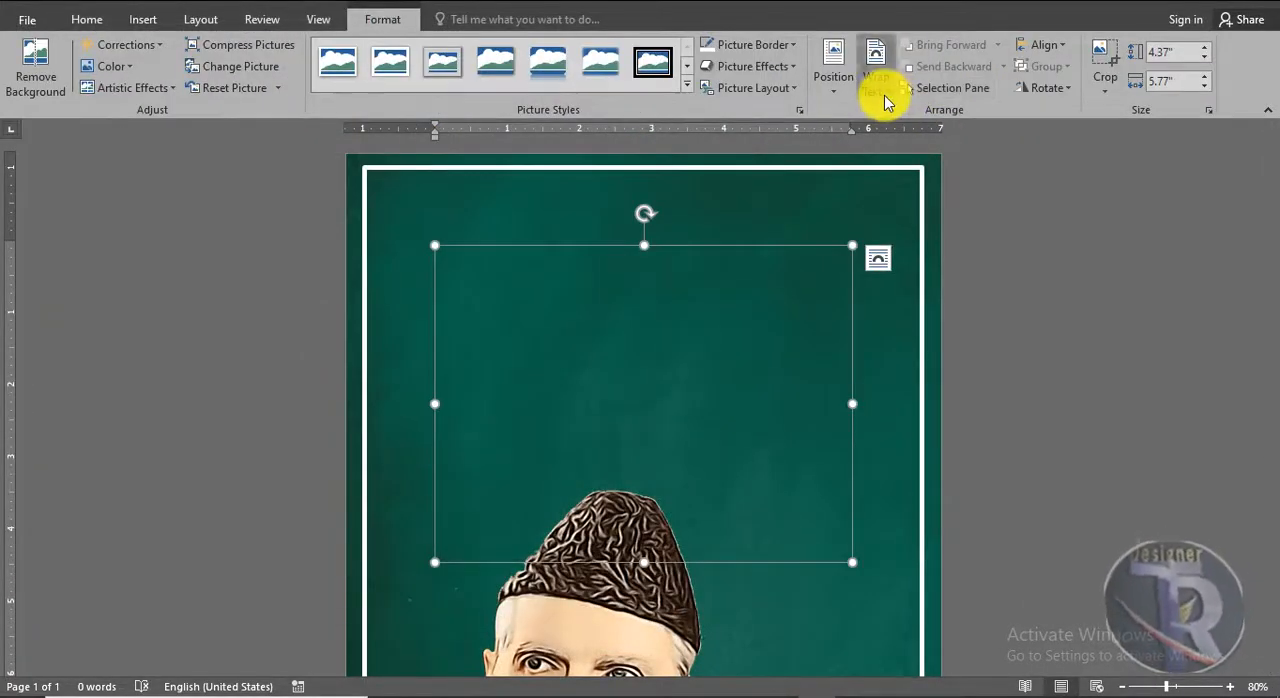
click(884, 103)
click(888, 246)
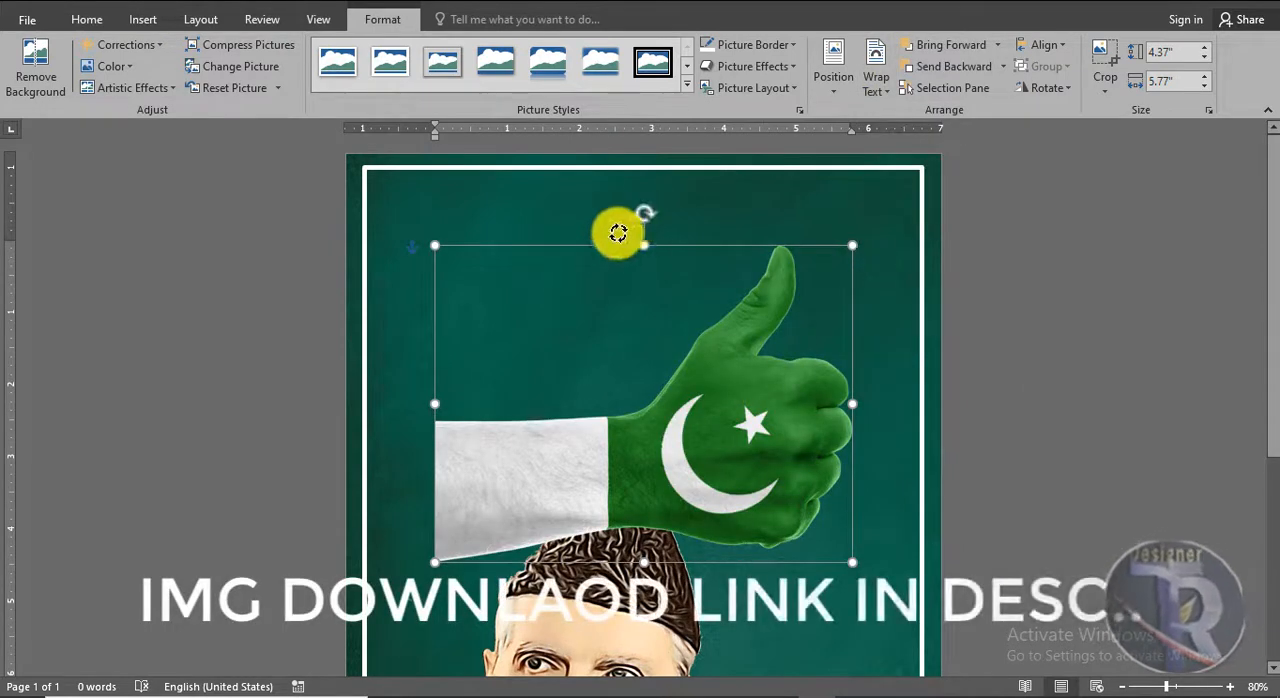
Tilt the hand picture counterclockwise, scale it to about 3.03" by 3.99" and place it with the wrist running off the page's left edge
drag(618, 232, 580, 266)
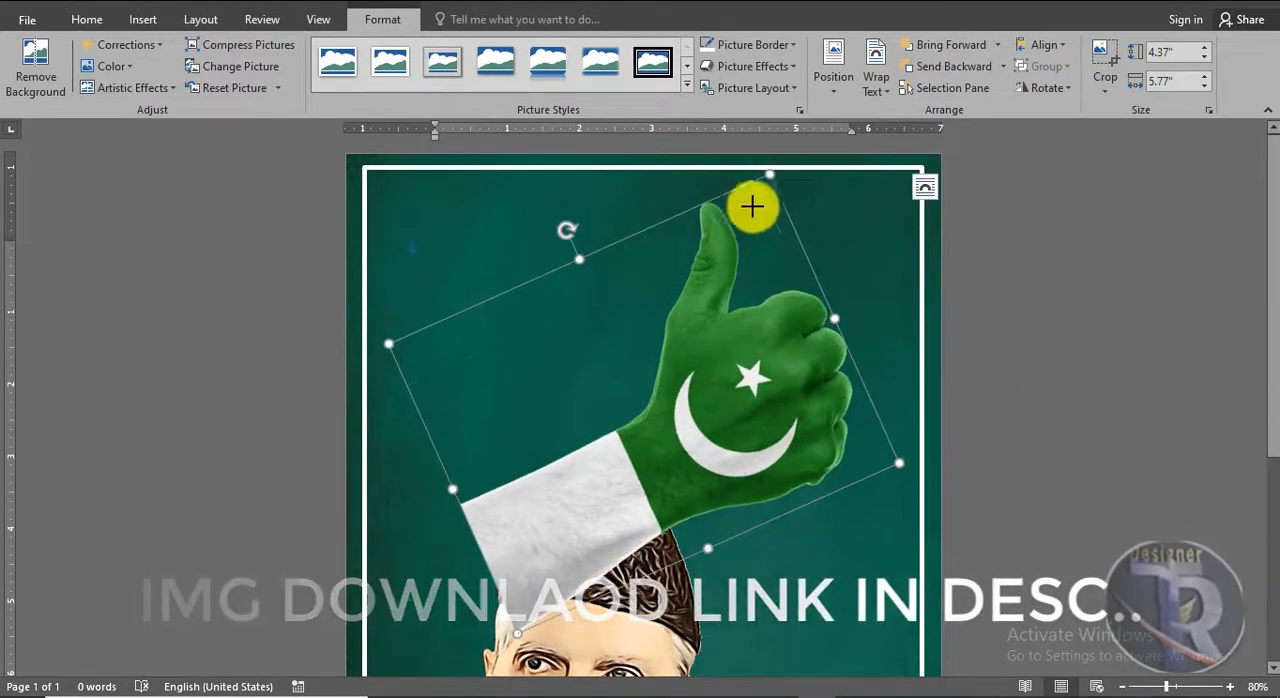
drag(752, 206, 670, 374)
drag(657, 502, 491, 426)
drag(498, 285, 528, 254)
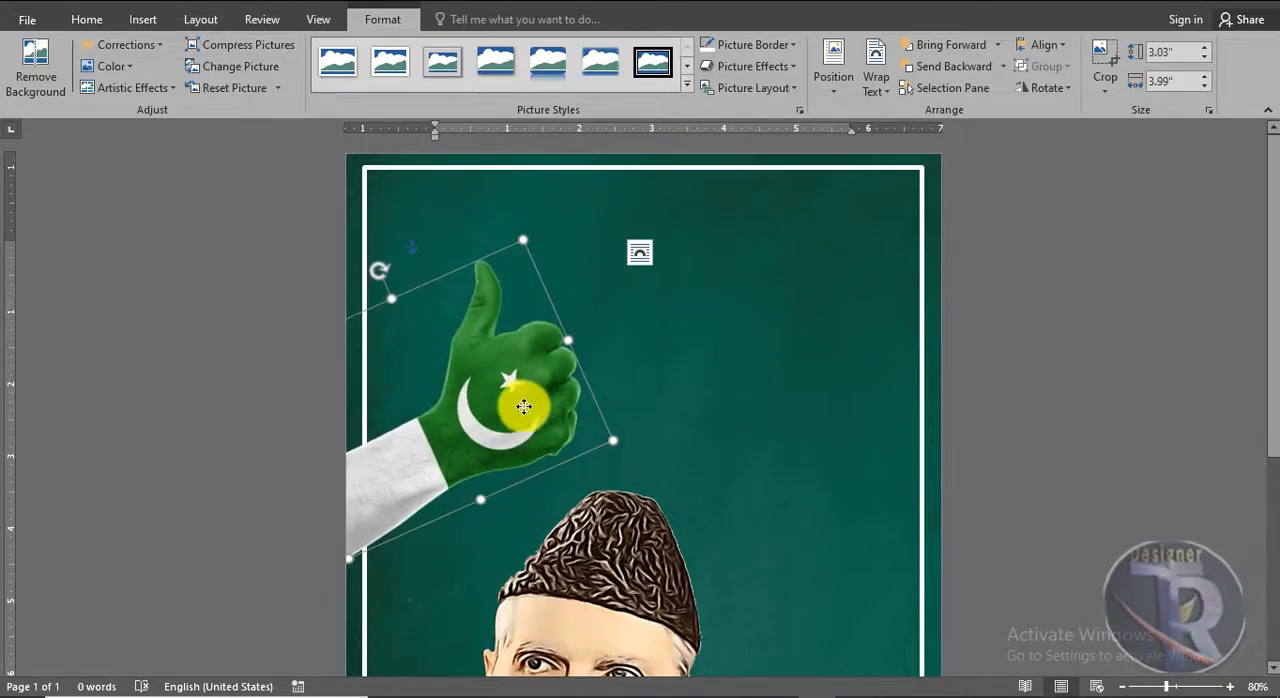
drag(523, 407, 500, 432)
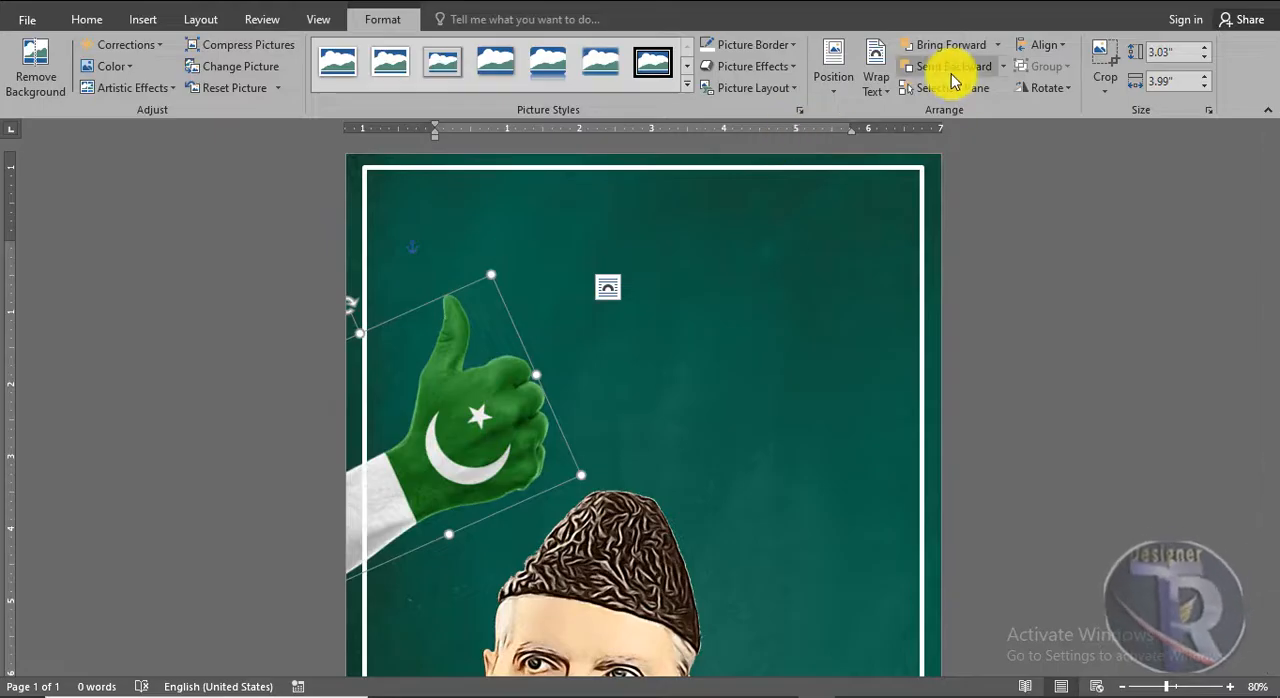
click(1180, 386)
Reduce the hand picture to about 2.78" by 3.67" and reposition it at the page's left edge, just above the portrait's cap
scroll(1182, 378, down, 4)
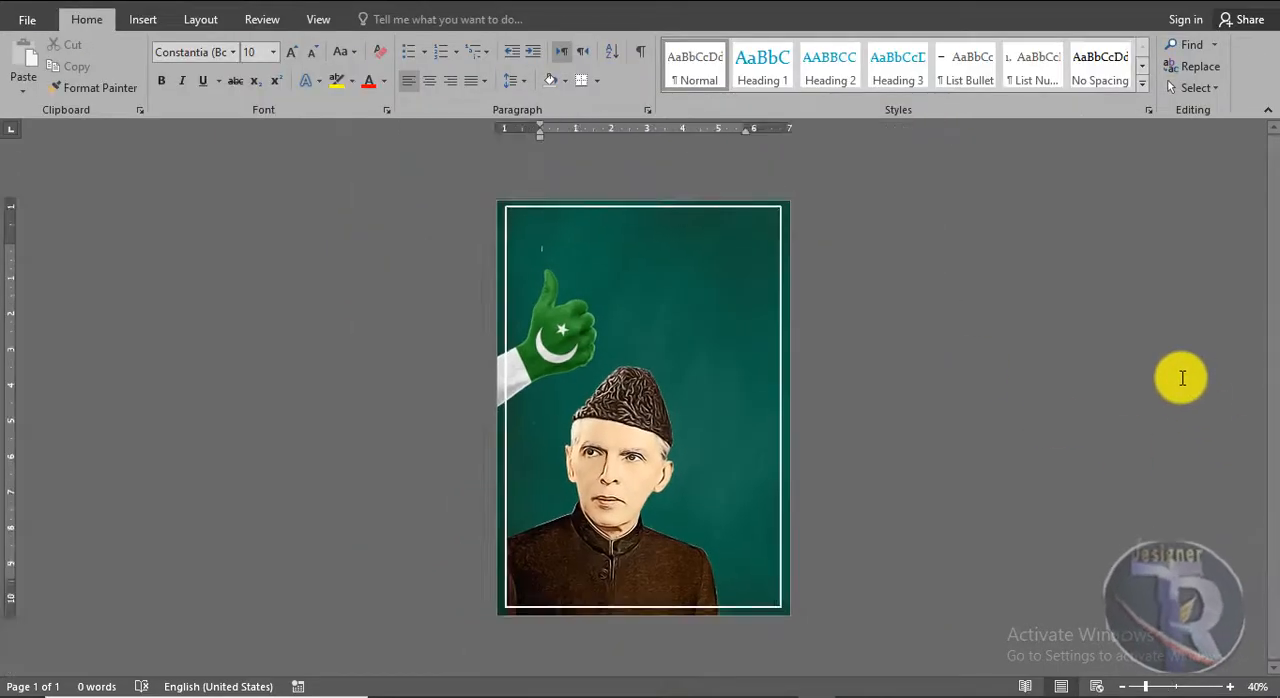
scroll(1182, 378, up, 3)
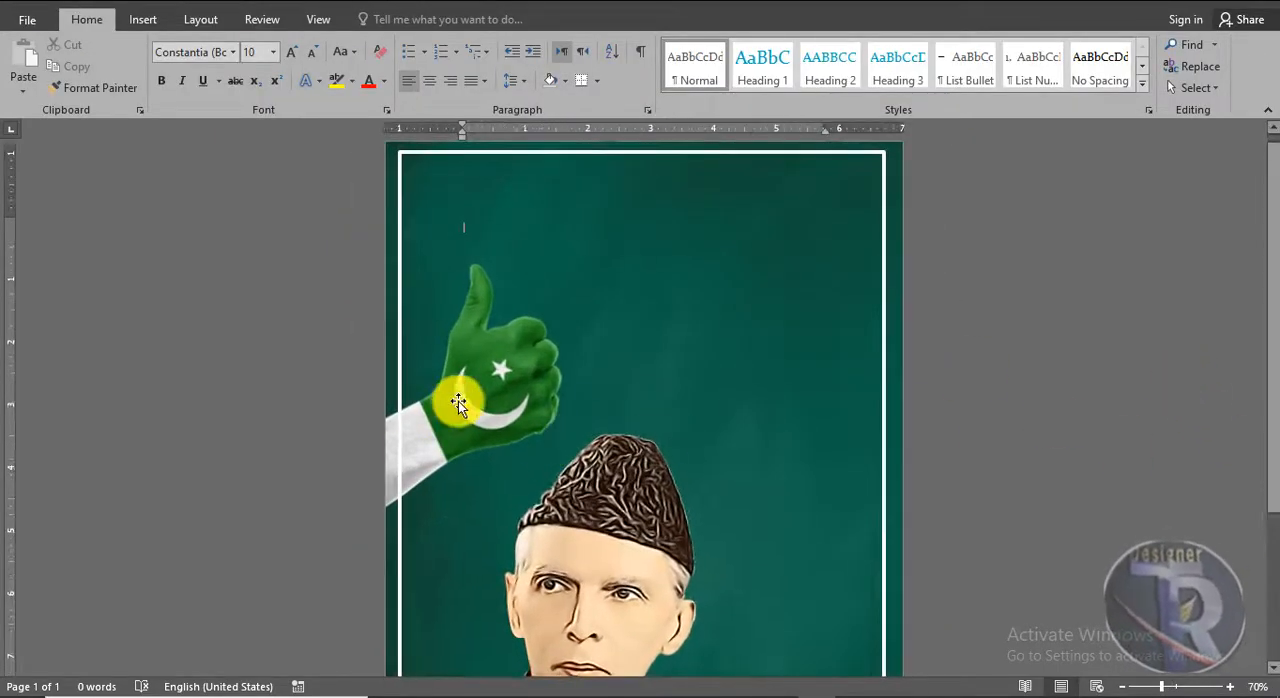
click(458, 401)
drag(458, 401, 466, 398)
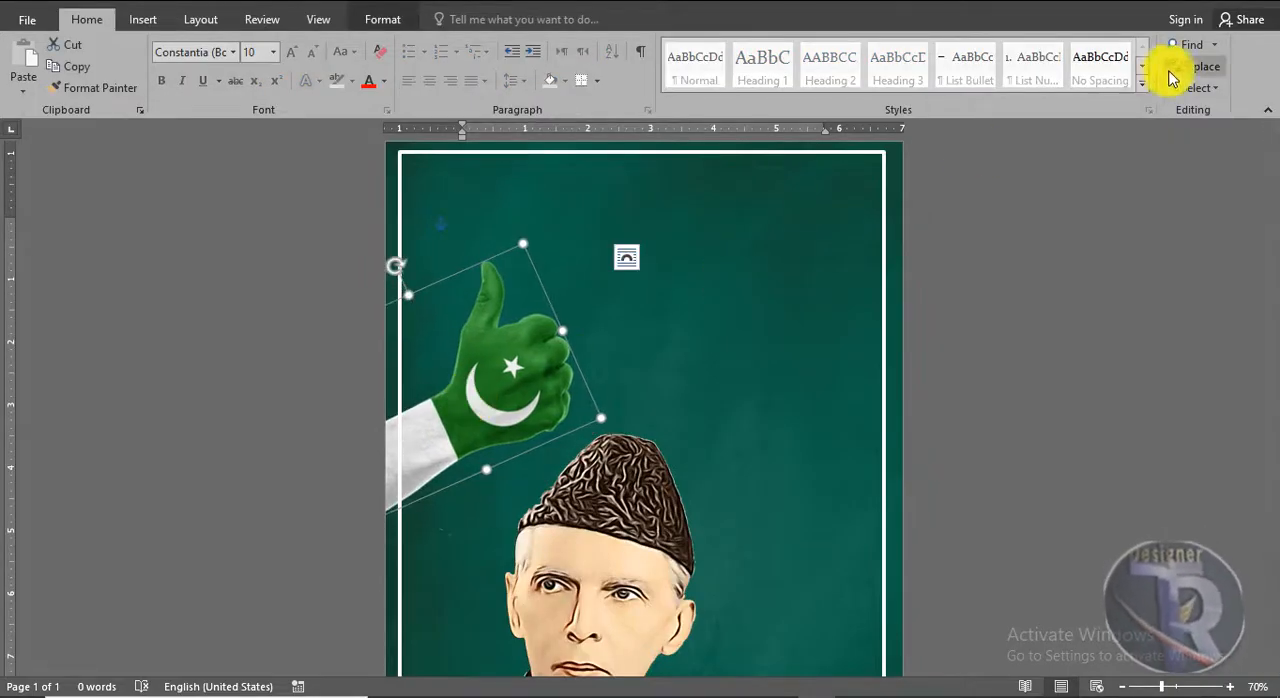
click(385, 20)
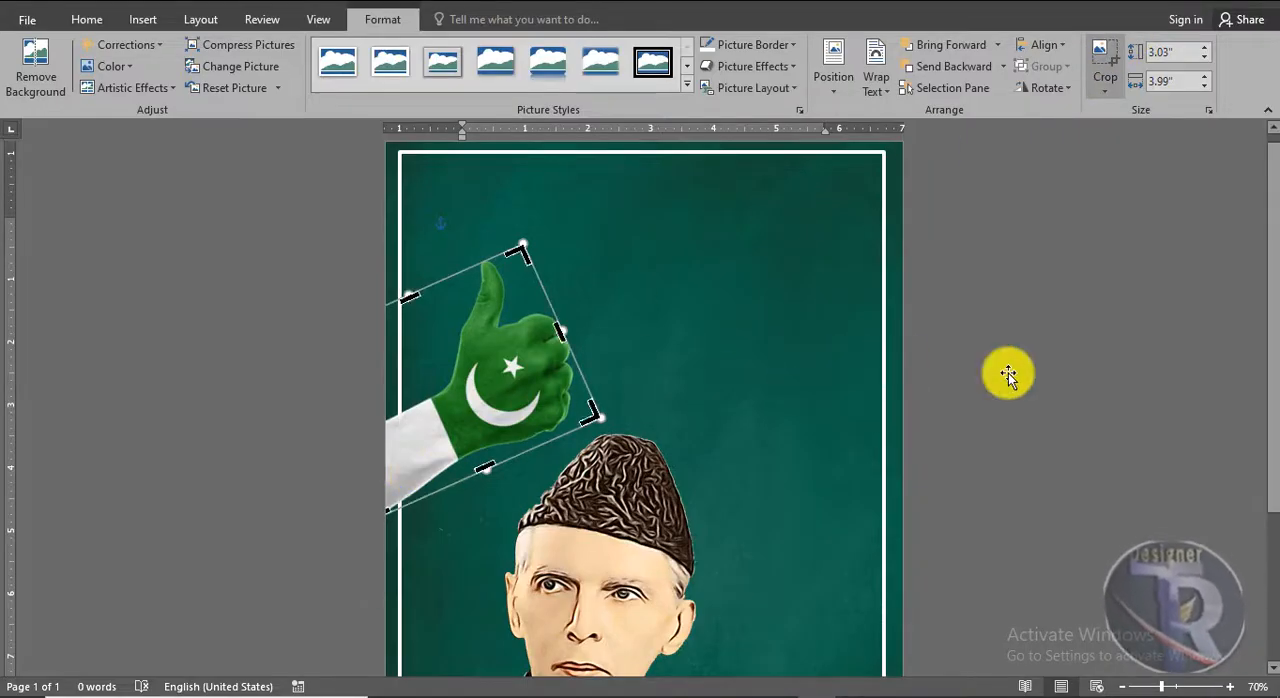
click(436, 388)
mouse_move(465, 410)
mouse_down()
mouse_move(490, 395)
mouse_move(478, 405)
mouse_up()
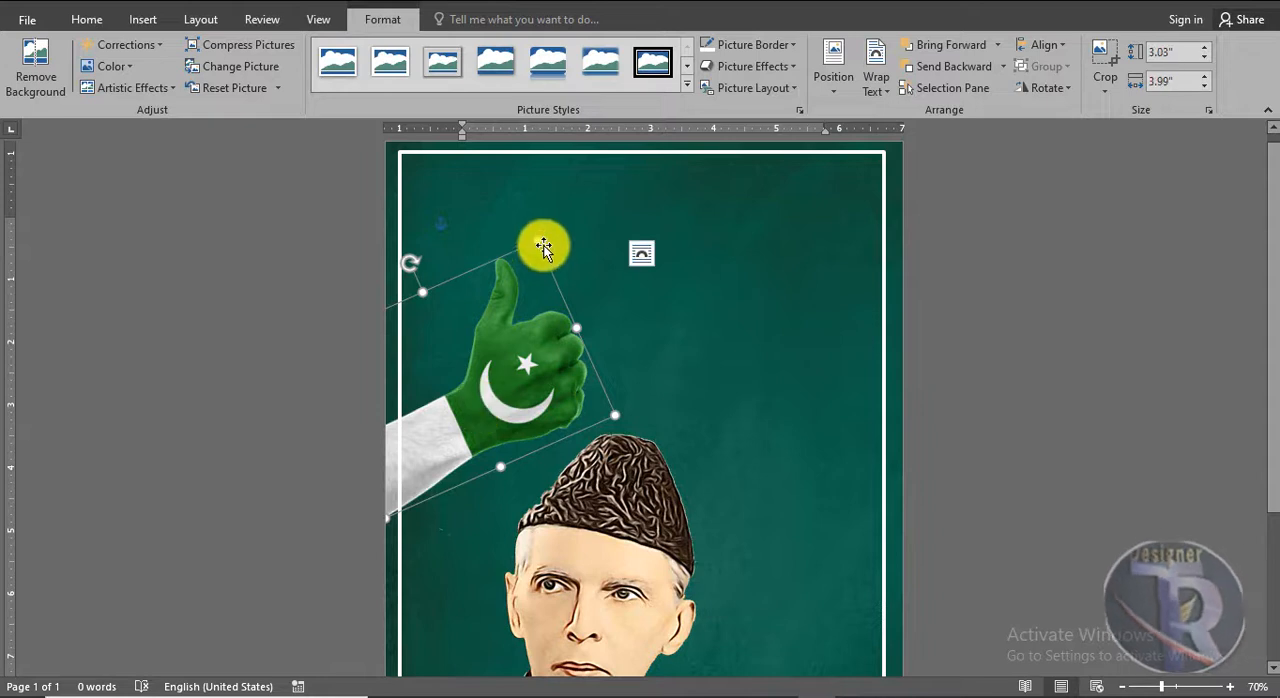
drag(537, 246, 526, 267)
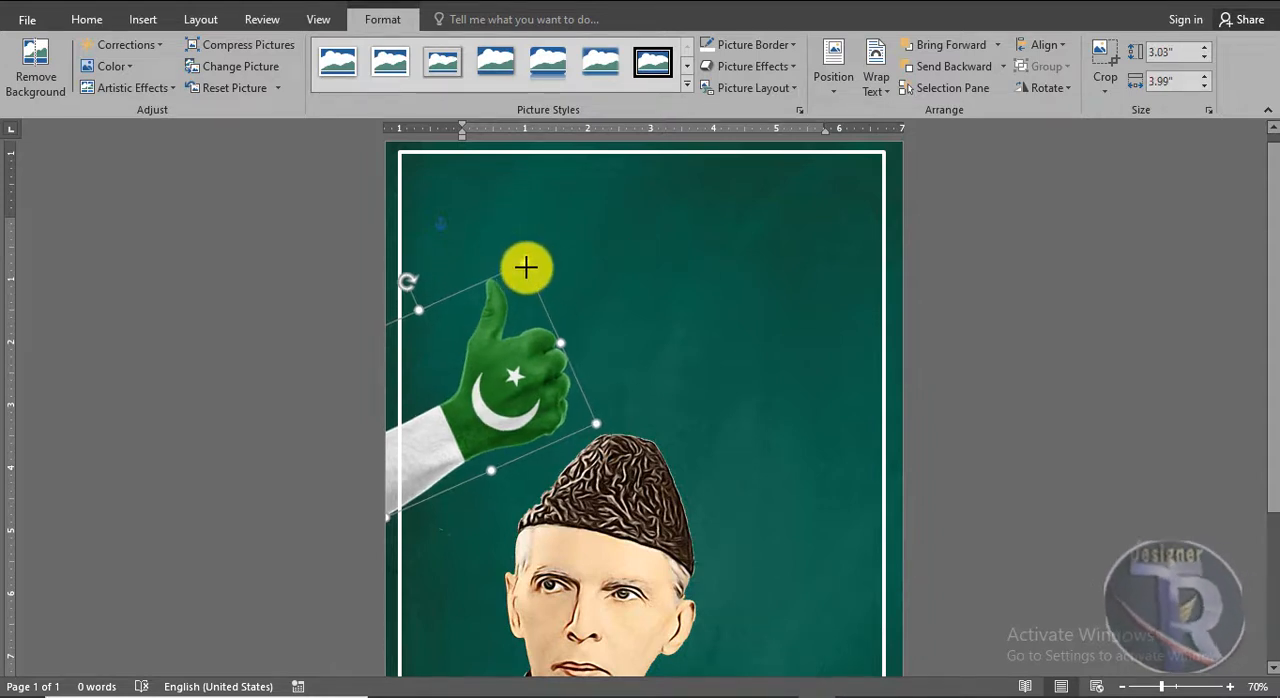
drag(531, 362, 524, 354)
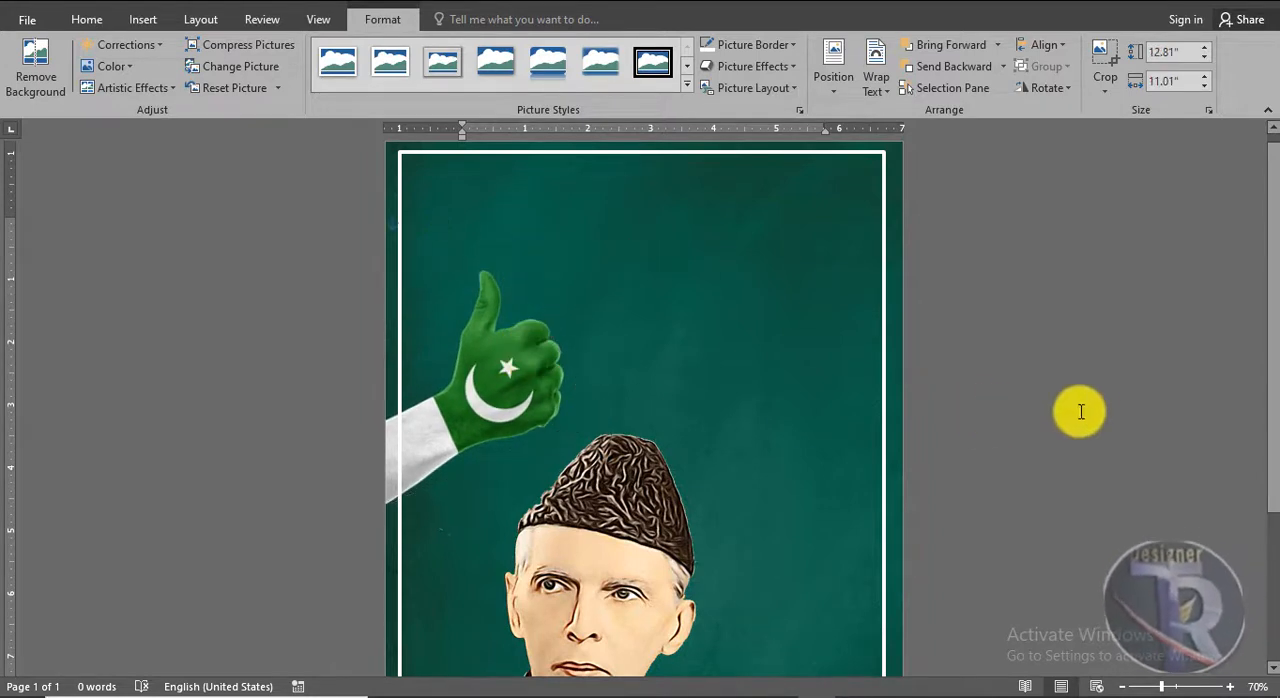
Apply the strongest sharpening correction preset to the thumbs-up hand picture
ctrl+scroll(1081, 411, down, 4)
ctrl+scroll(1080, 400, up, 5)
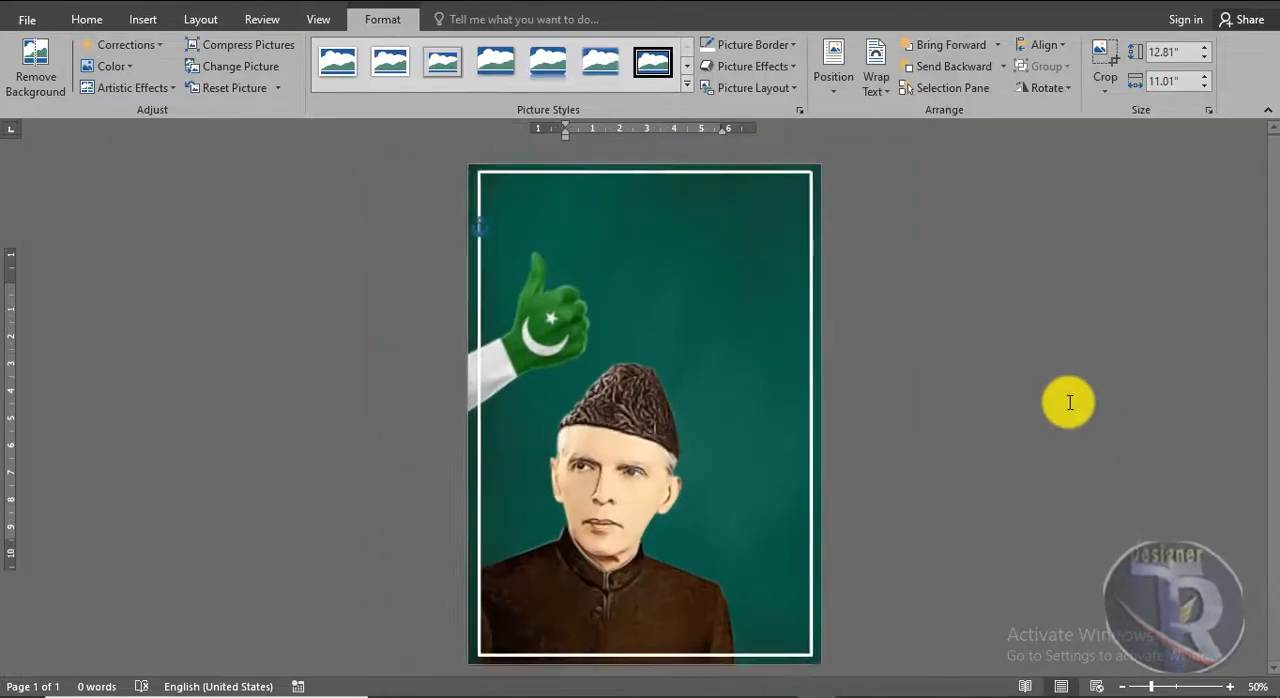
scroll(1042, 403, down, 5)
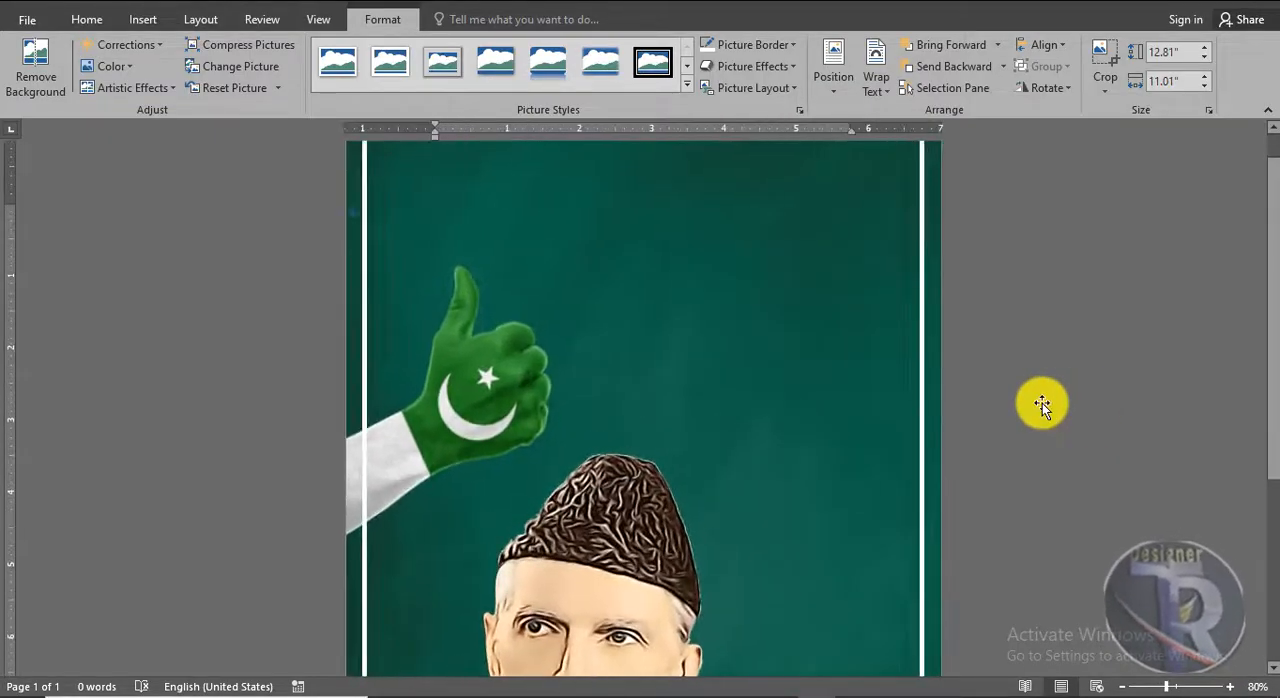
scroll(1042, 403, up, 5)
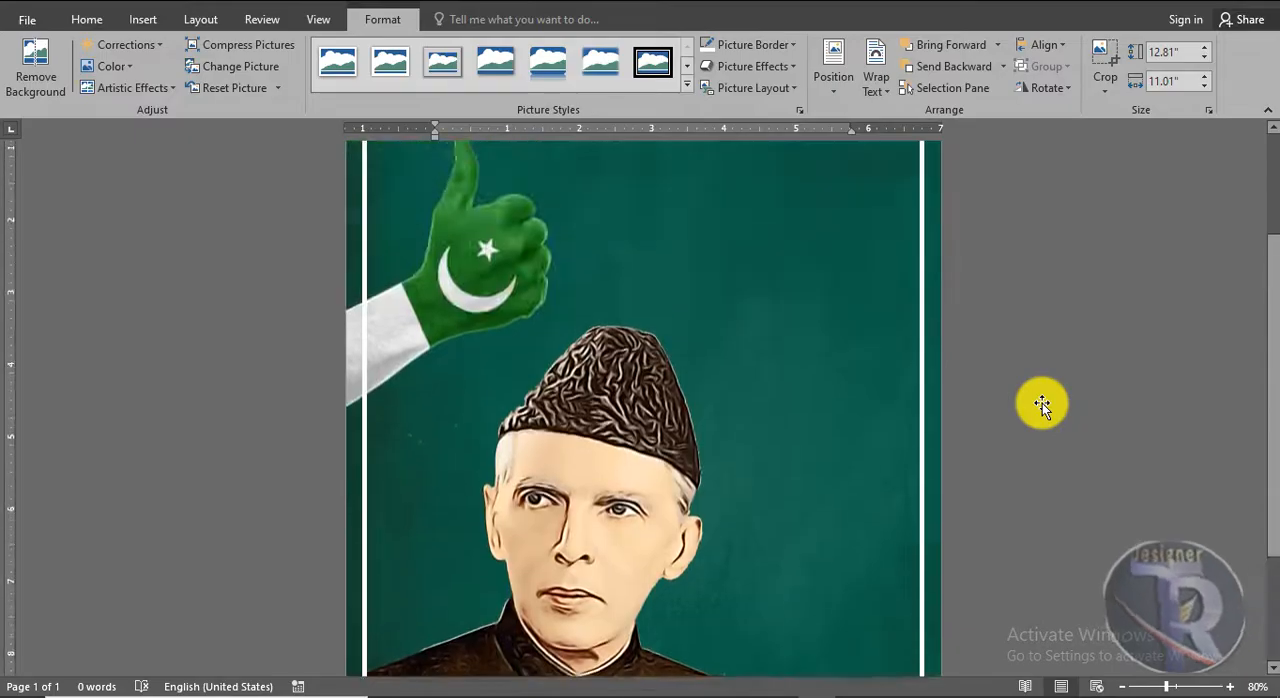
click(531, 400)
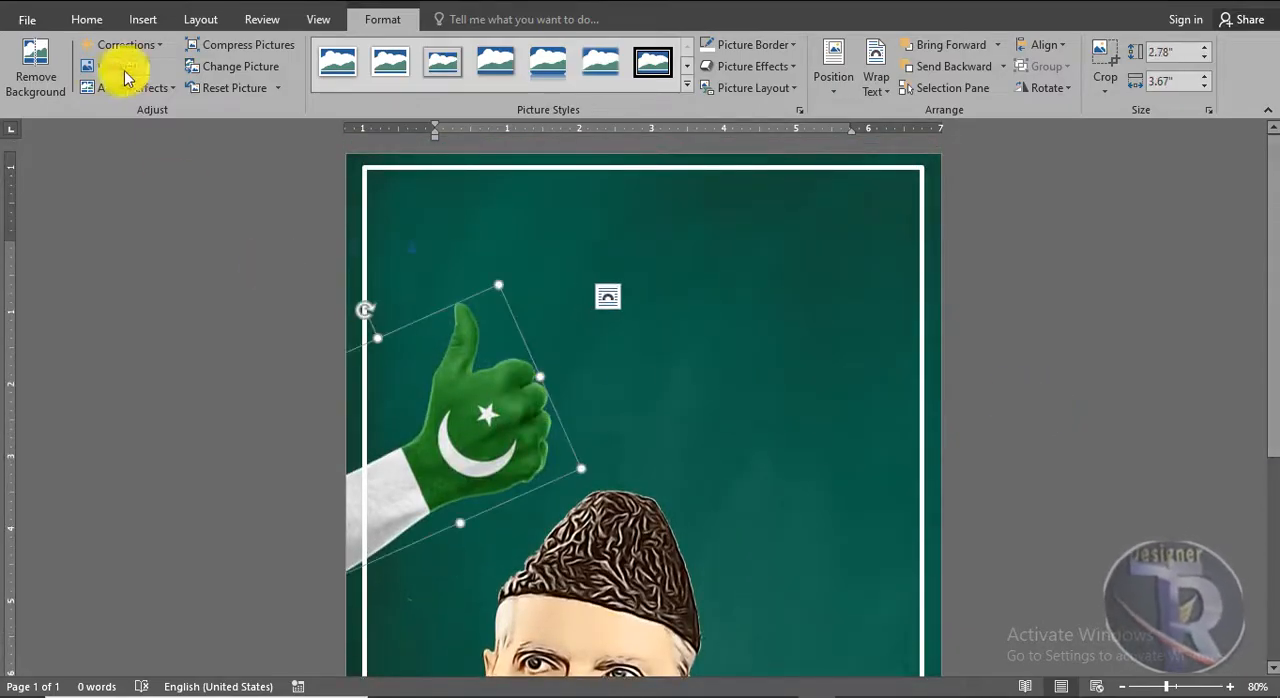
click(128, 45)
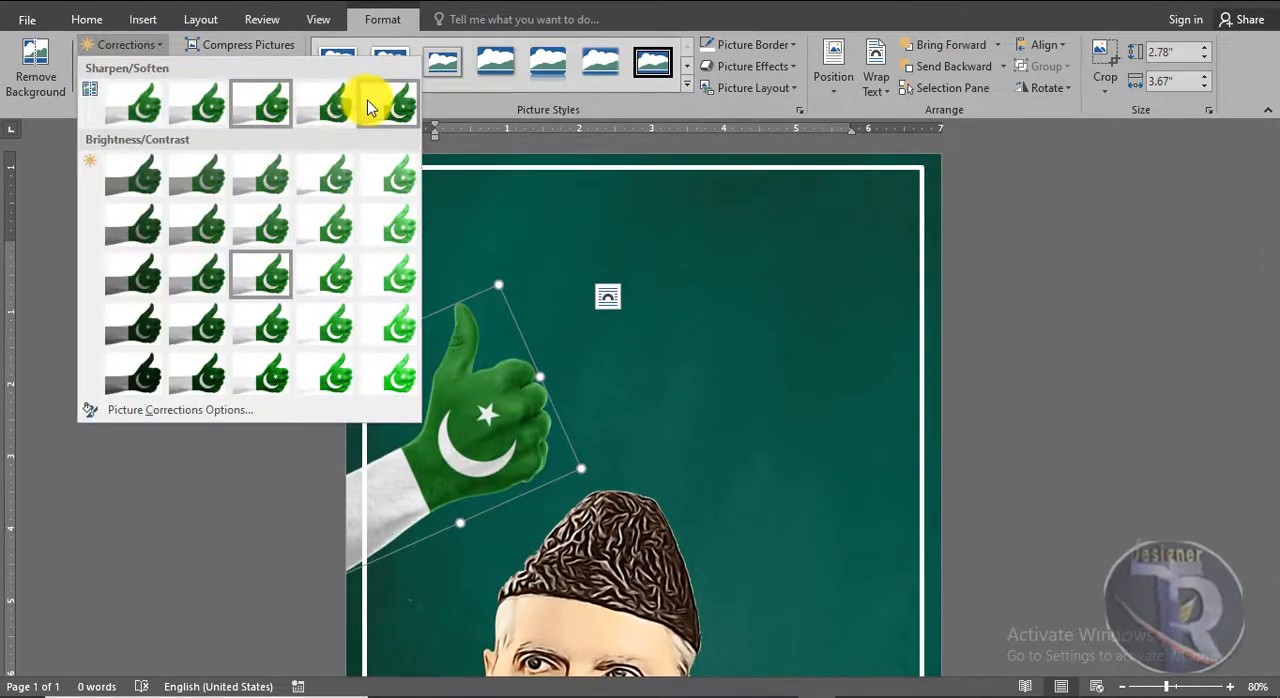
click(367, 106)
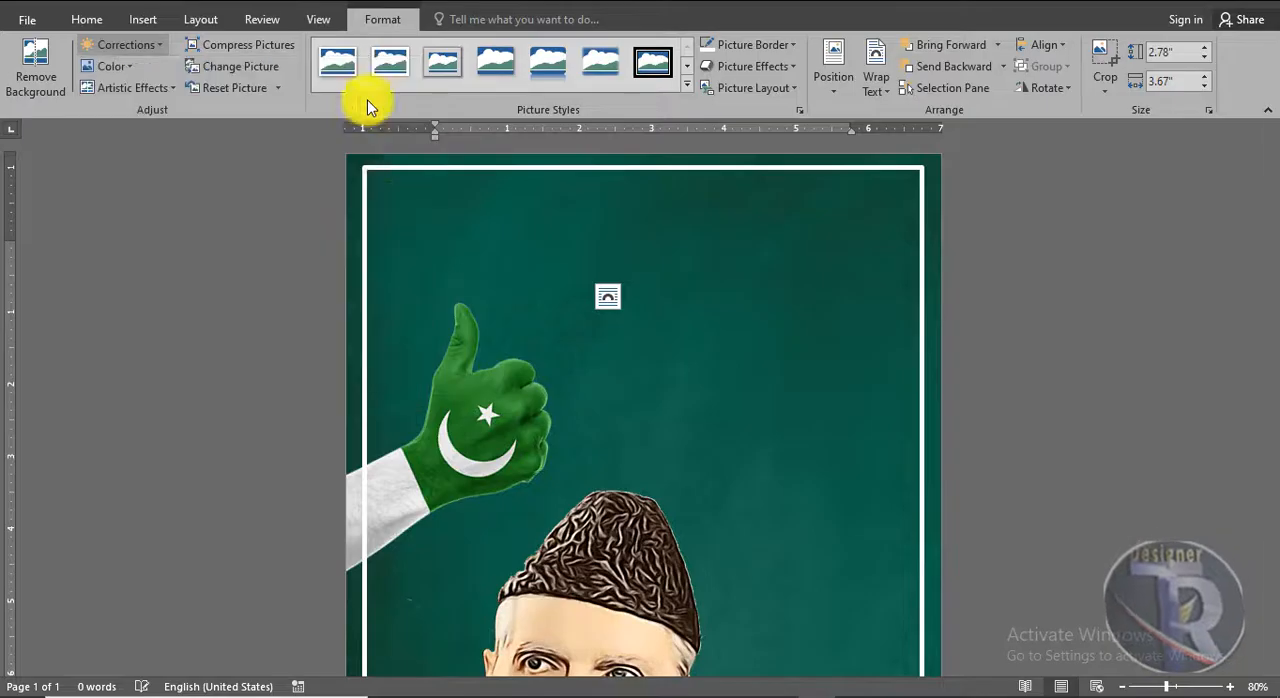
click(1150, 338)
Add a plain black WordArt reading "HAPPY" and place it near the top centre of the white frame
click(143, 20)
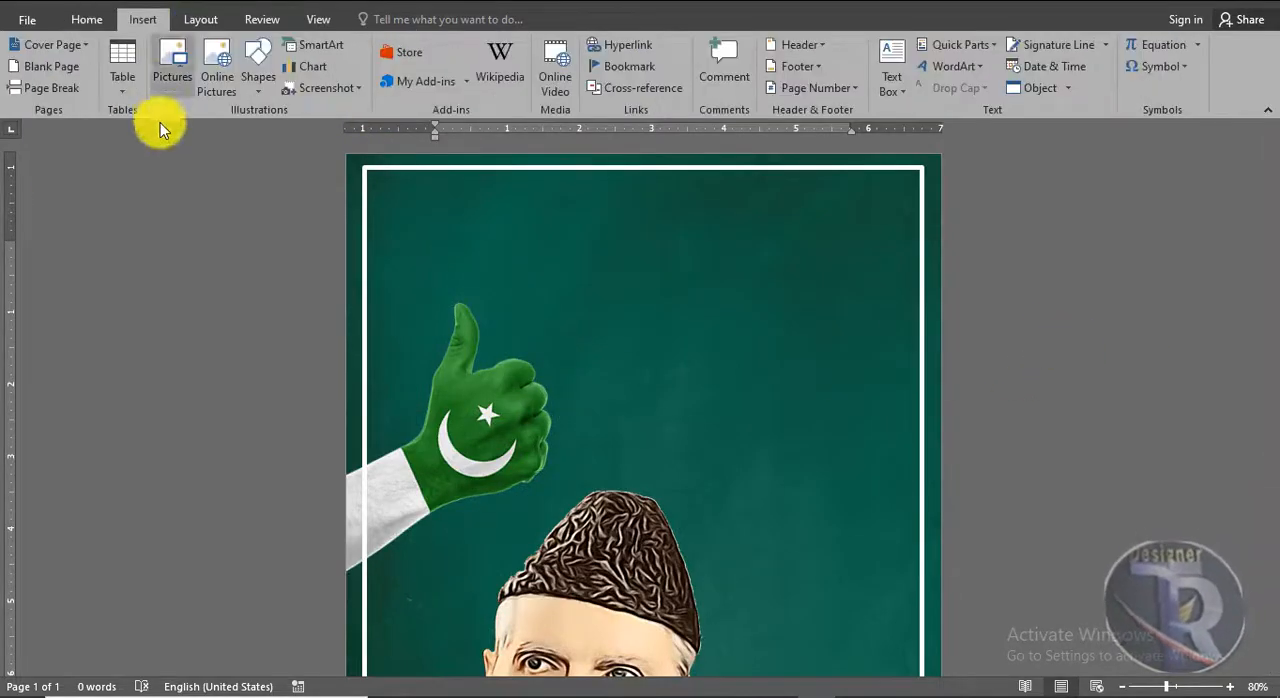
click(955, 66)
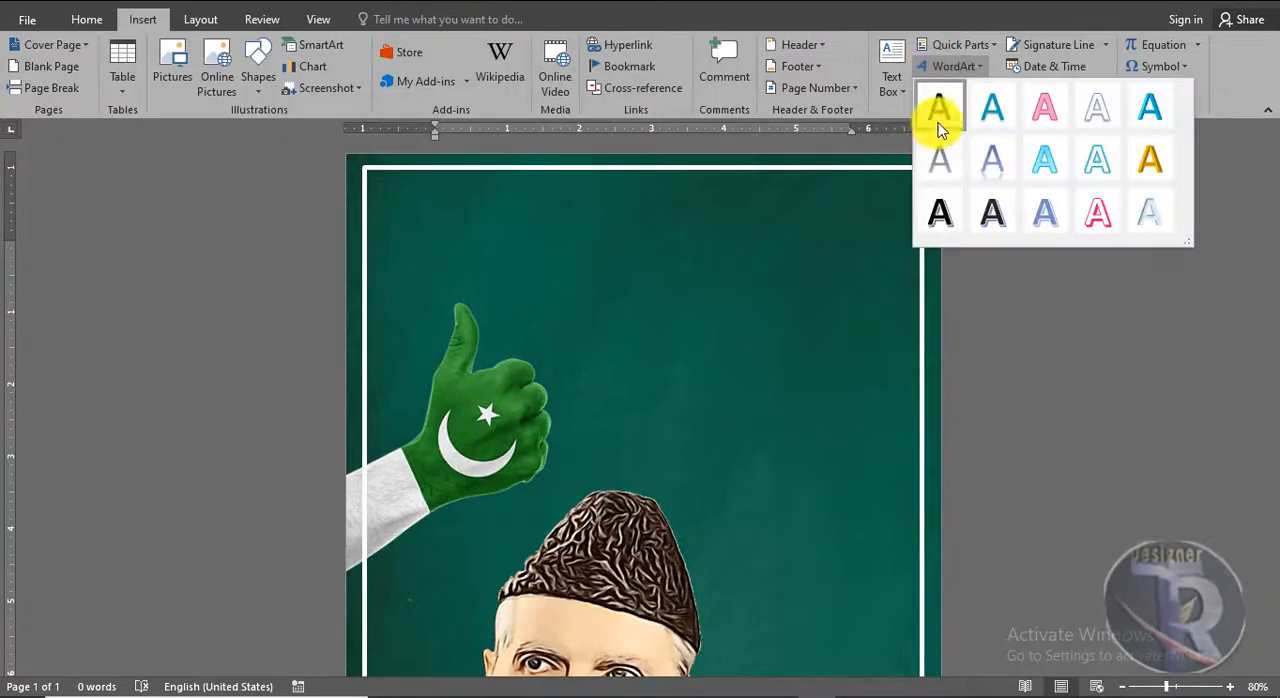
click(939, 122)
drag(604, 240, 671, 229)
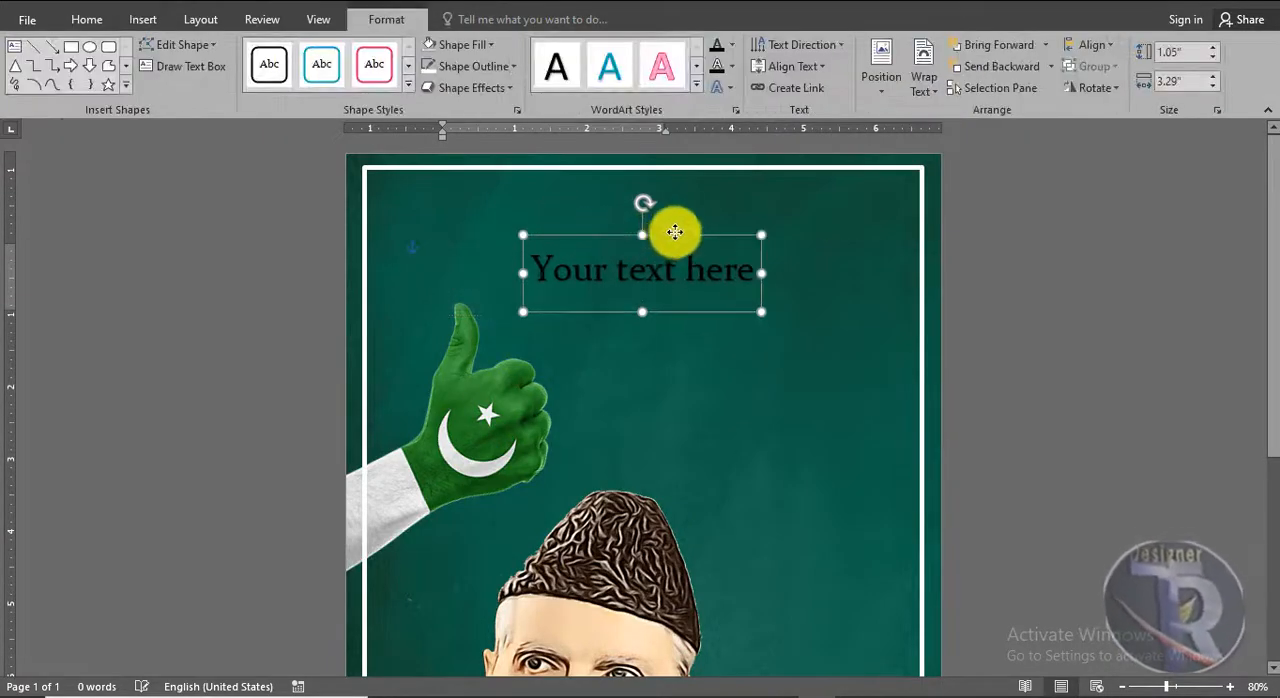
triple_click(663, 257)
text(HAPPY)
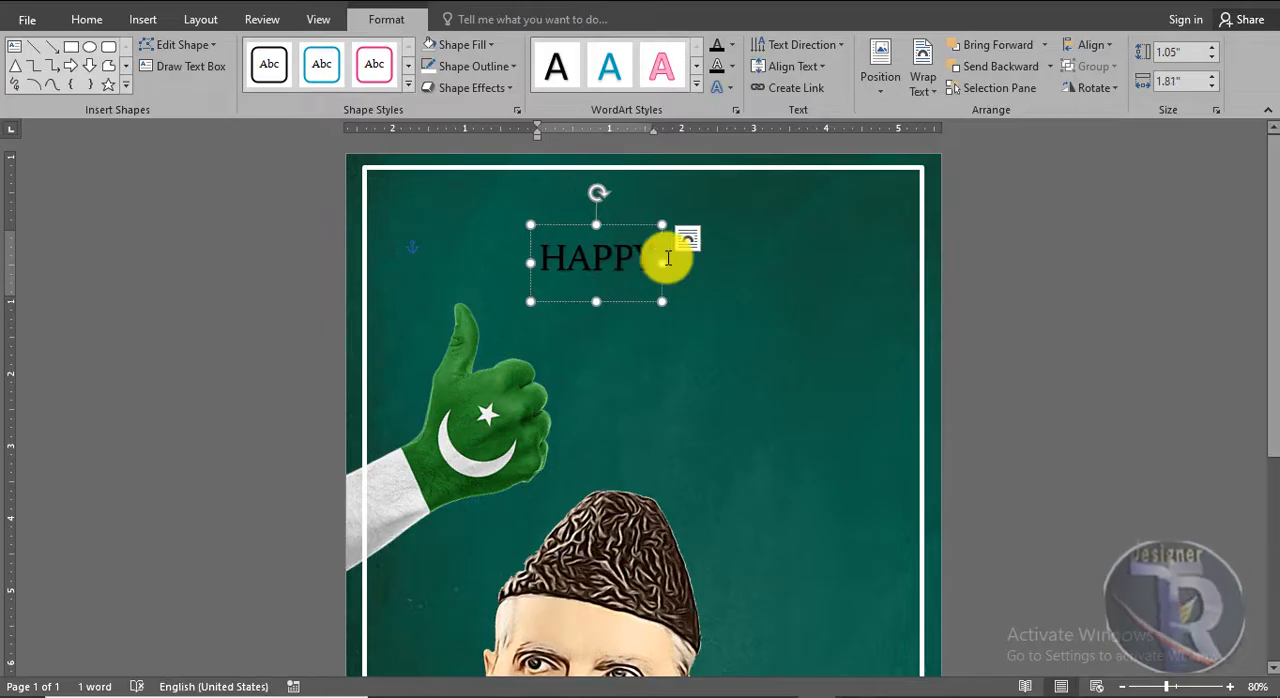
drag(639, 226, 678, 226)
Set the "HAPPY" WordArt in the Ink Free font at size 72
click(87, 19)
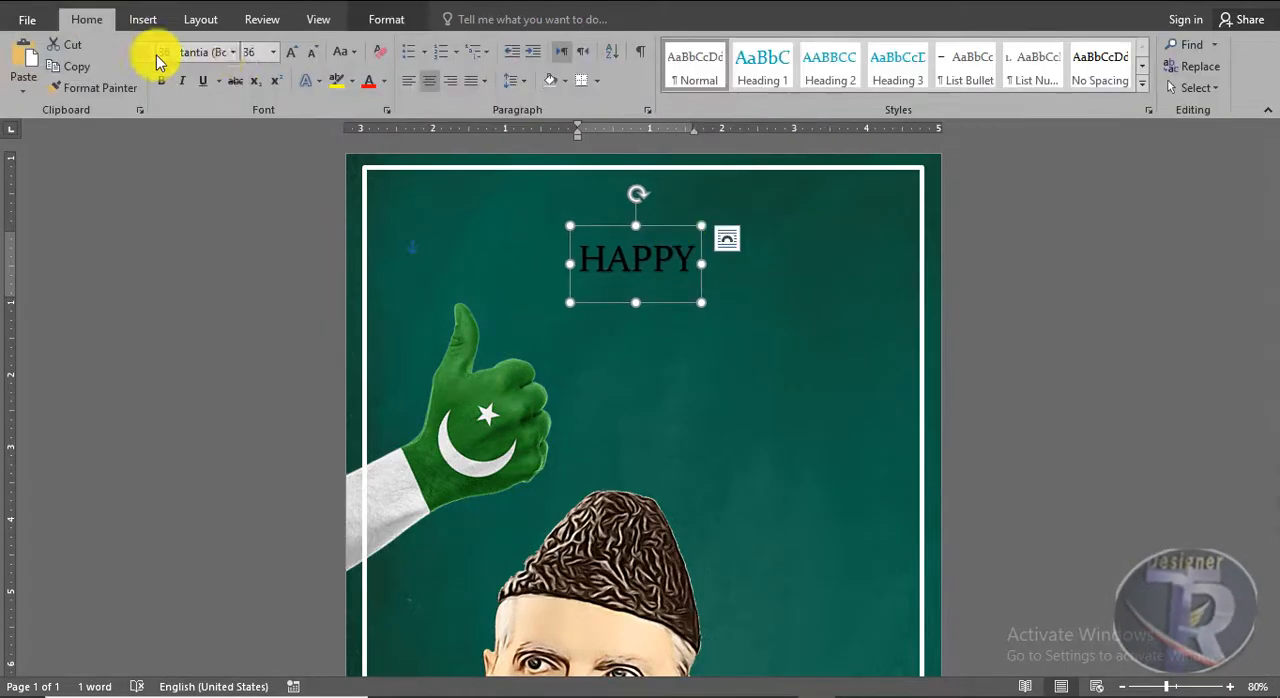
click(235, 56)
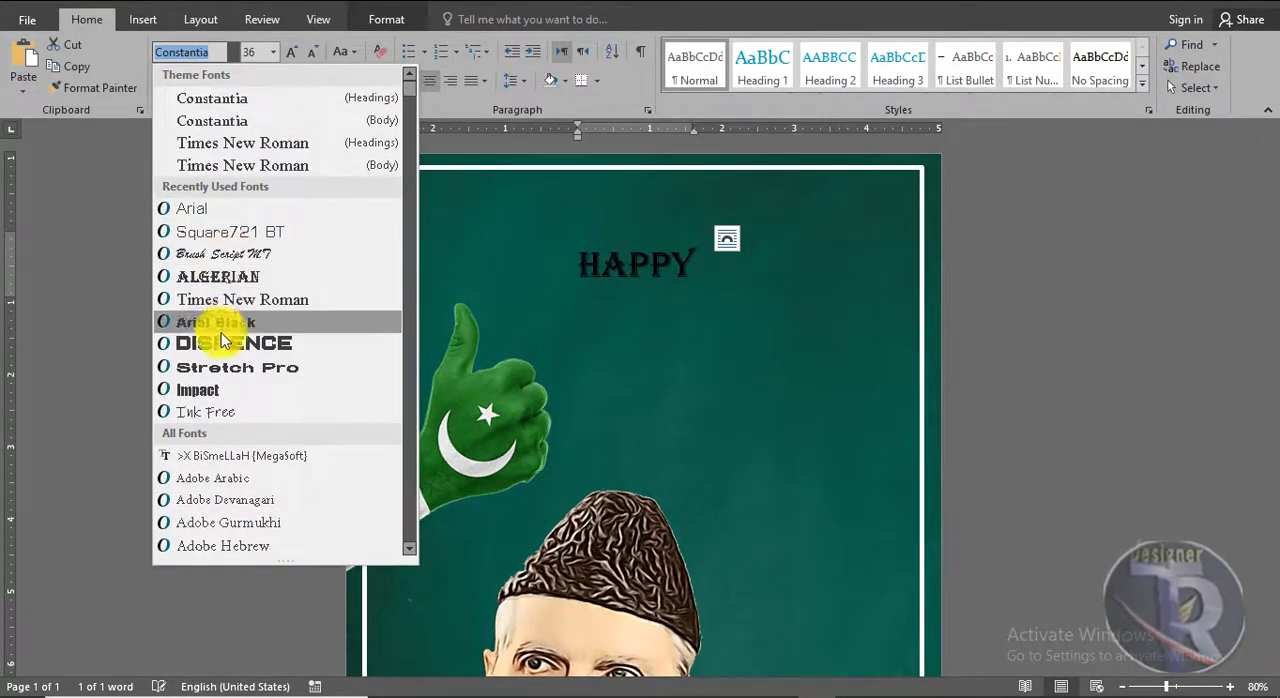
click(220, 412)
click(294, 57)
Enlarge the "HAPPY" WordArt to size 80 and colour its text white
click(294, 57)
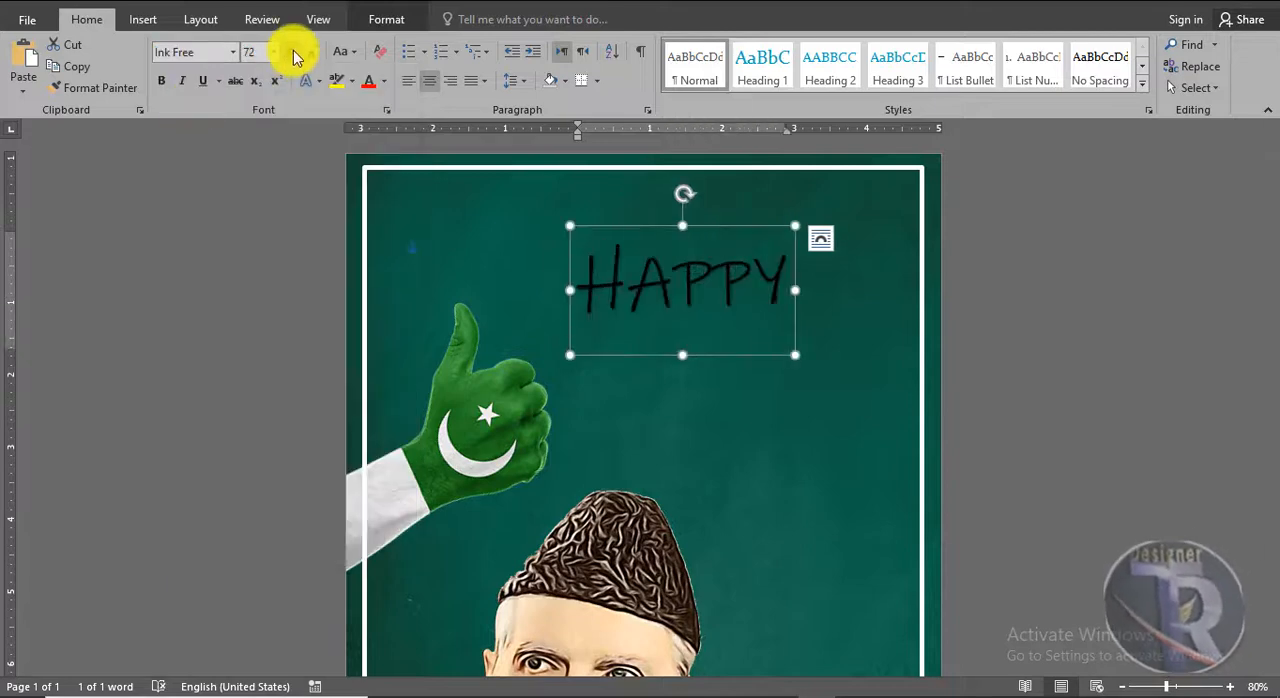
click(294, 57)
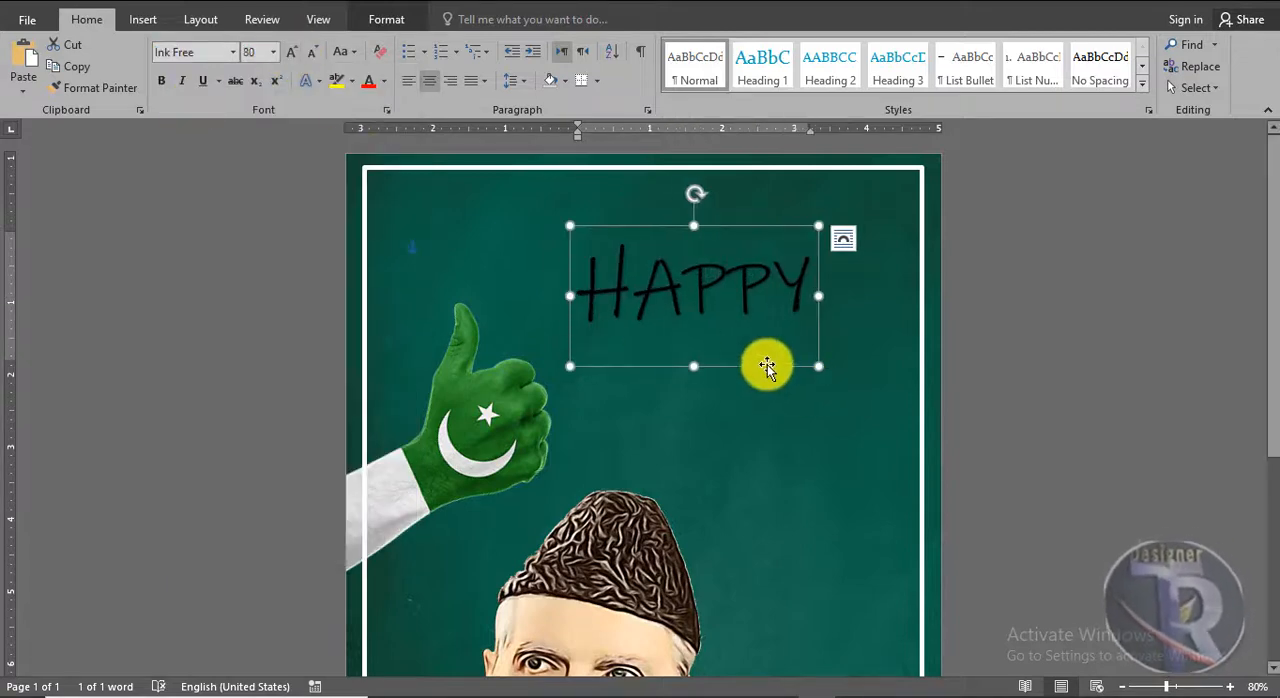
click(384, 81)
click(367, 147)
Duplicate the "HAPPY" WordArt just below the original and set the copy in the Dispence font
drag(737, 346, 749, 397)
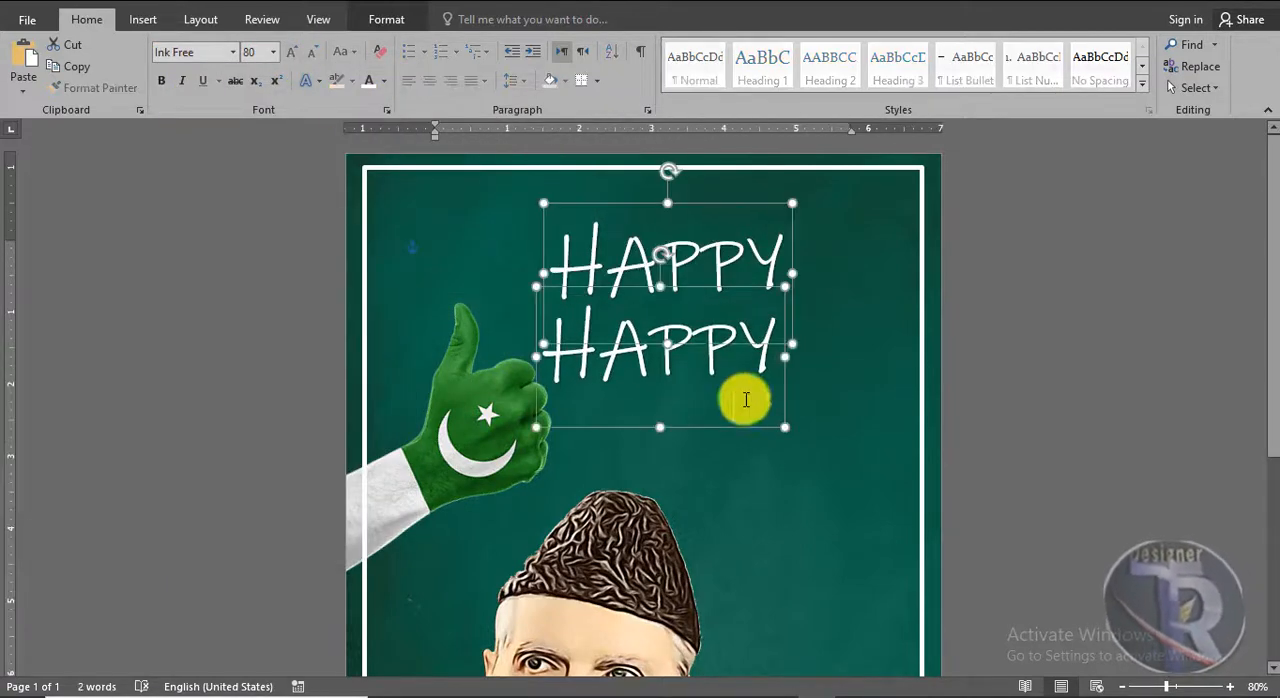
click(233, 53)
click(240, 343)
Replace the copied WordArt's text with "INDEPENDENCE" at size 36 and place it directly under "HAPPY"
click(314, 56)
click(314, 56)
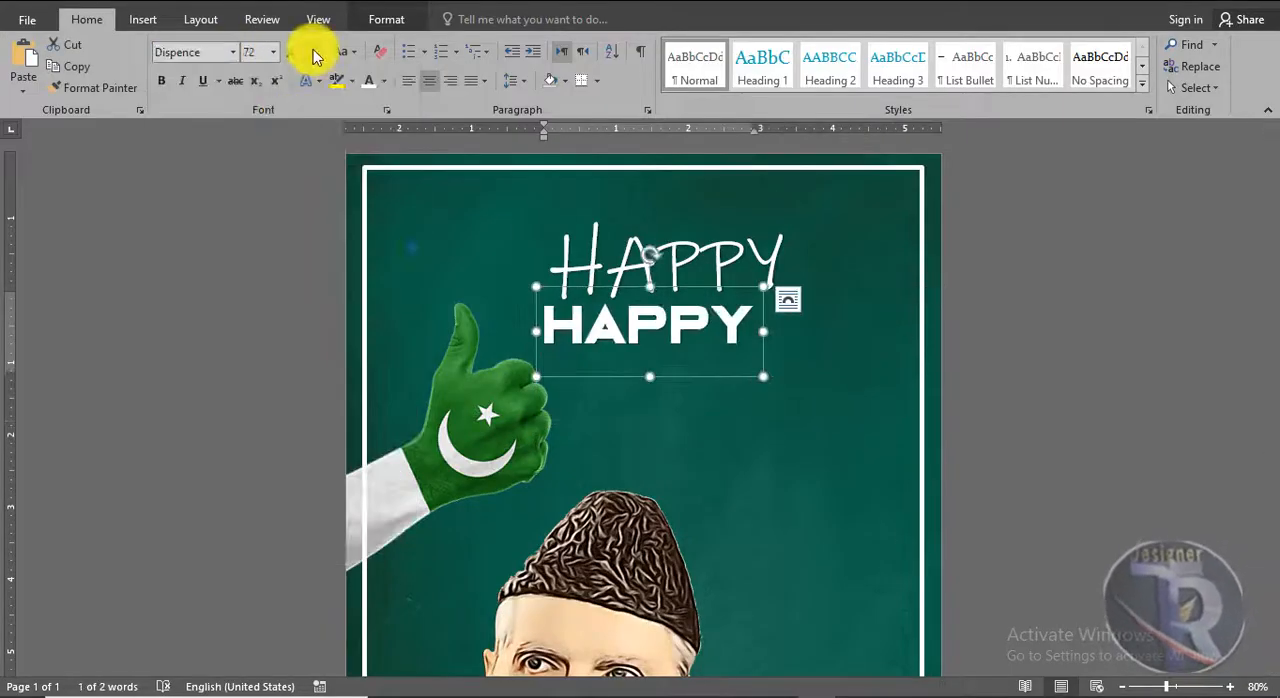
click(314, 56)
double_click(649, 341)
text(INDEPENDENCE)
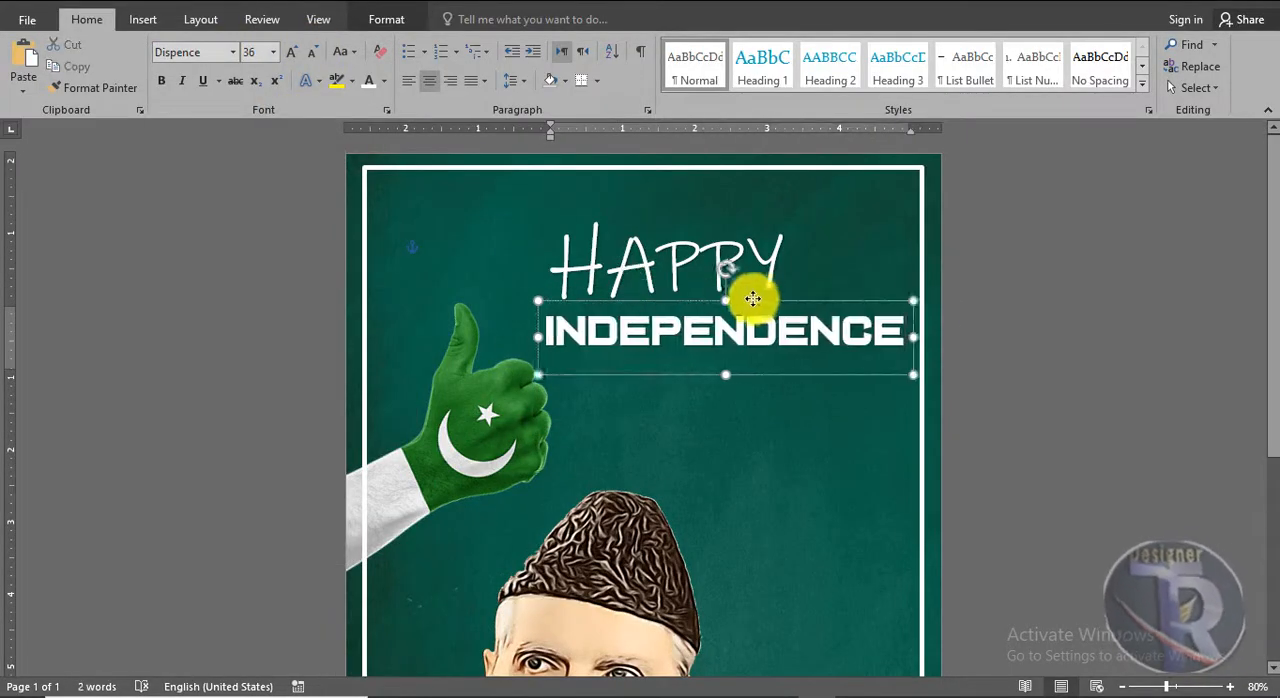
drag(725, 292, 720, 290)
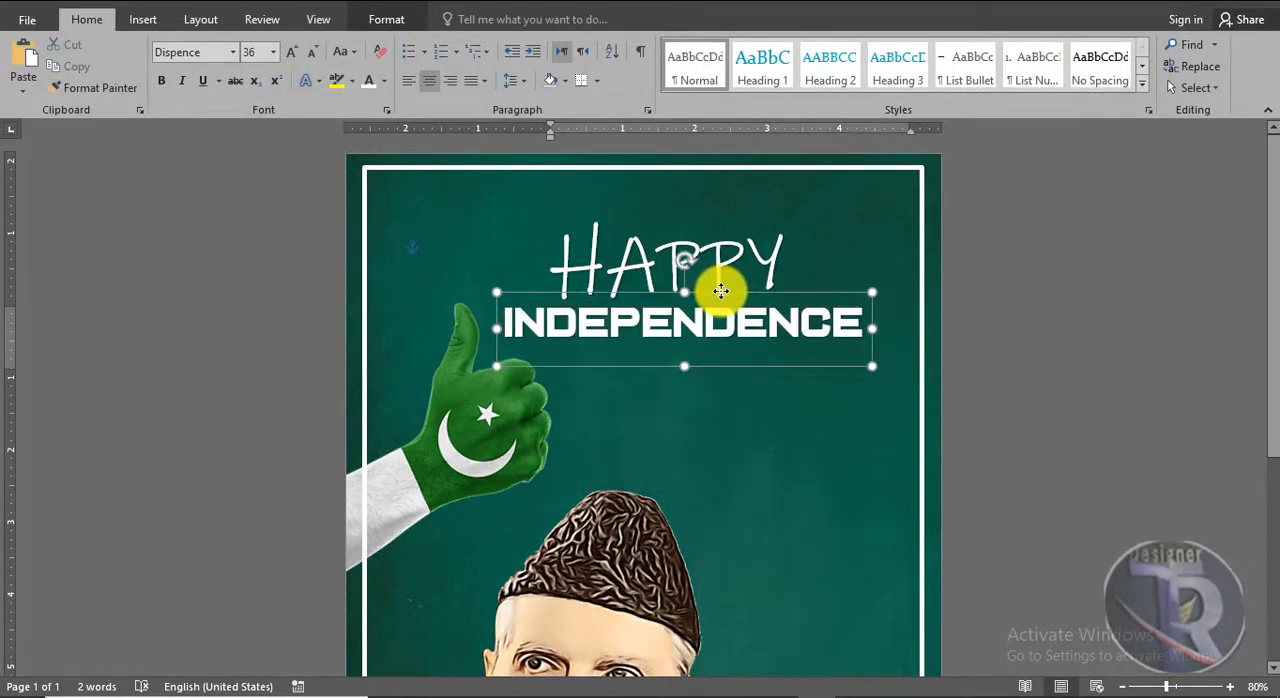
Apply the Capitalize Each Word case to the "INDEPENDENCE" WordArt and nudge it slightly to the right
click(353, 51)
click(375, 147)
click(346, 52)
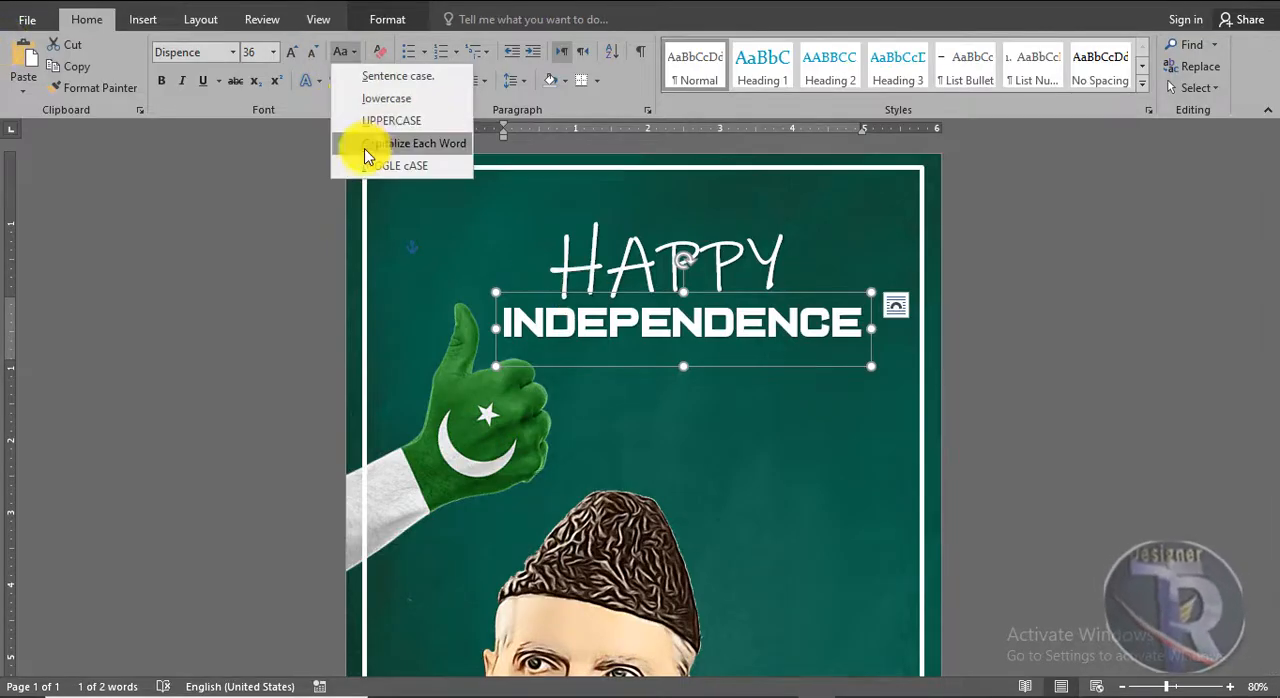
click(366, 147)
drag(531, 294, 540, 295)
Colour the "INDEPENDENCE" text green and recolour its first letters "INDEPE" white
click(383, 80)
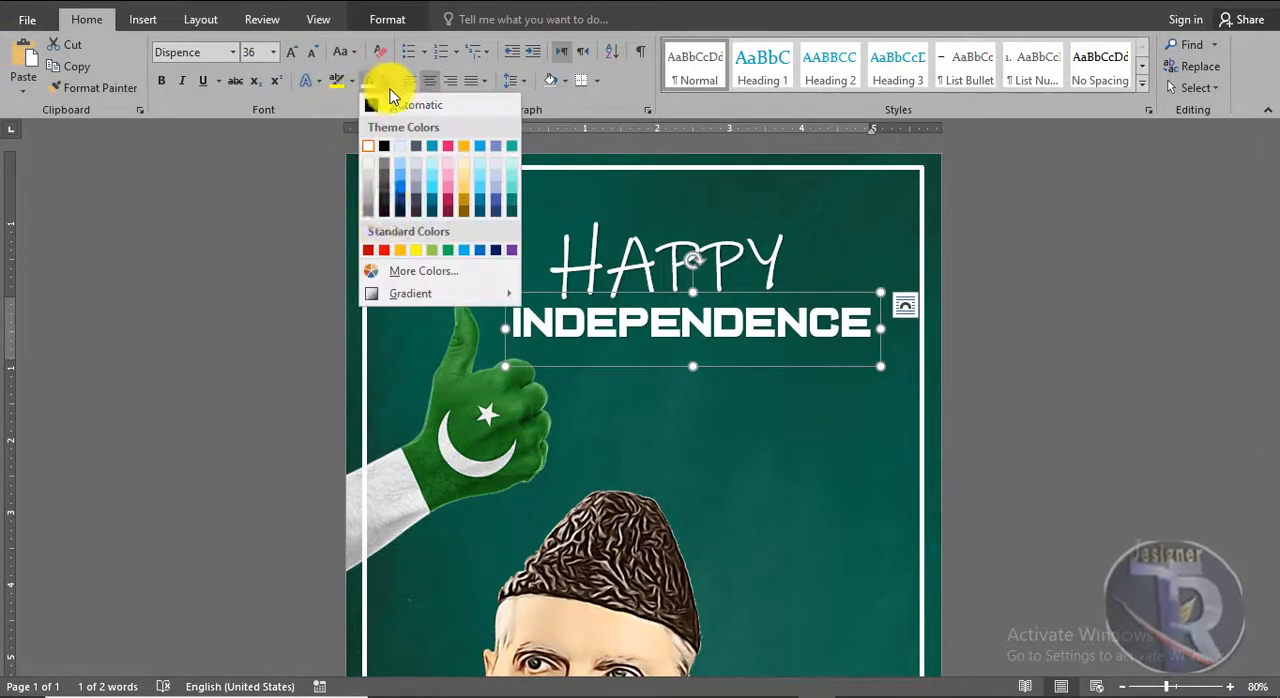
click(440, 249)
drag(679, 331, 497, 309)
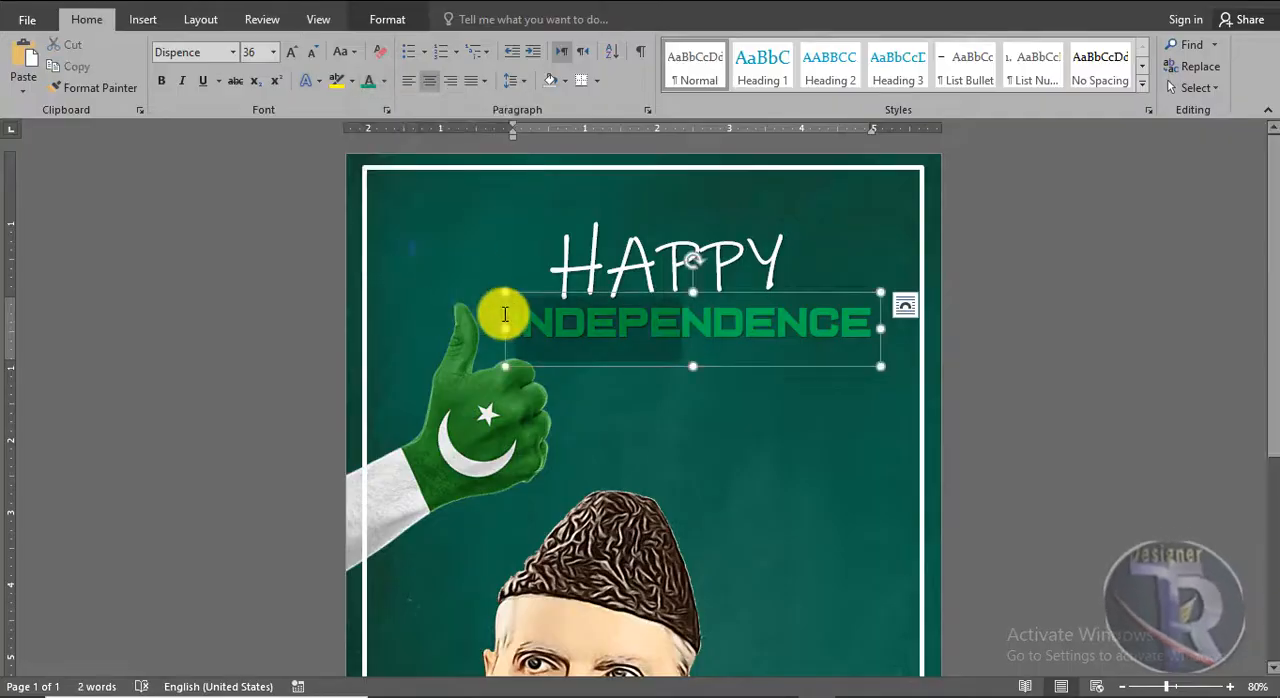
click(383, 80)
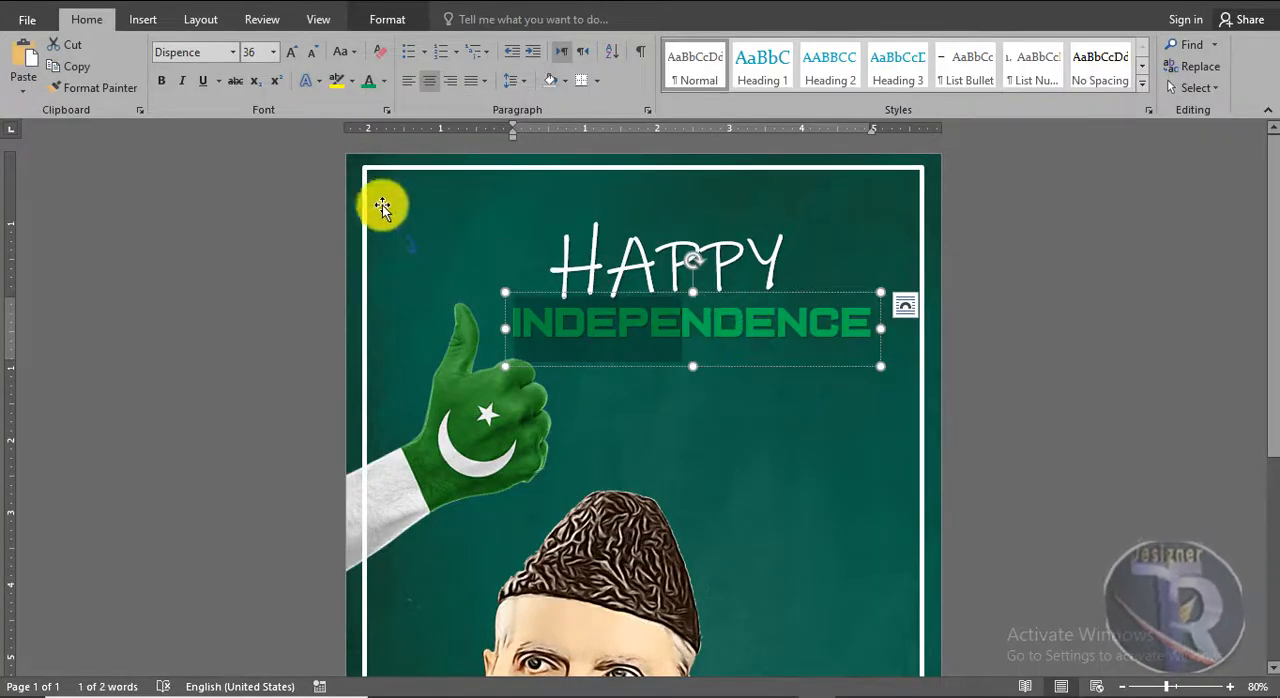
click(383, 80)
click(377, 143)
click(810, 336)
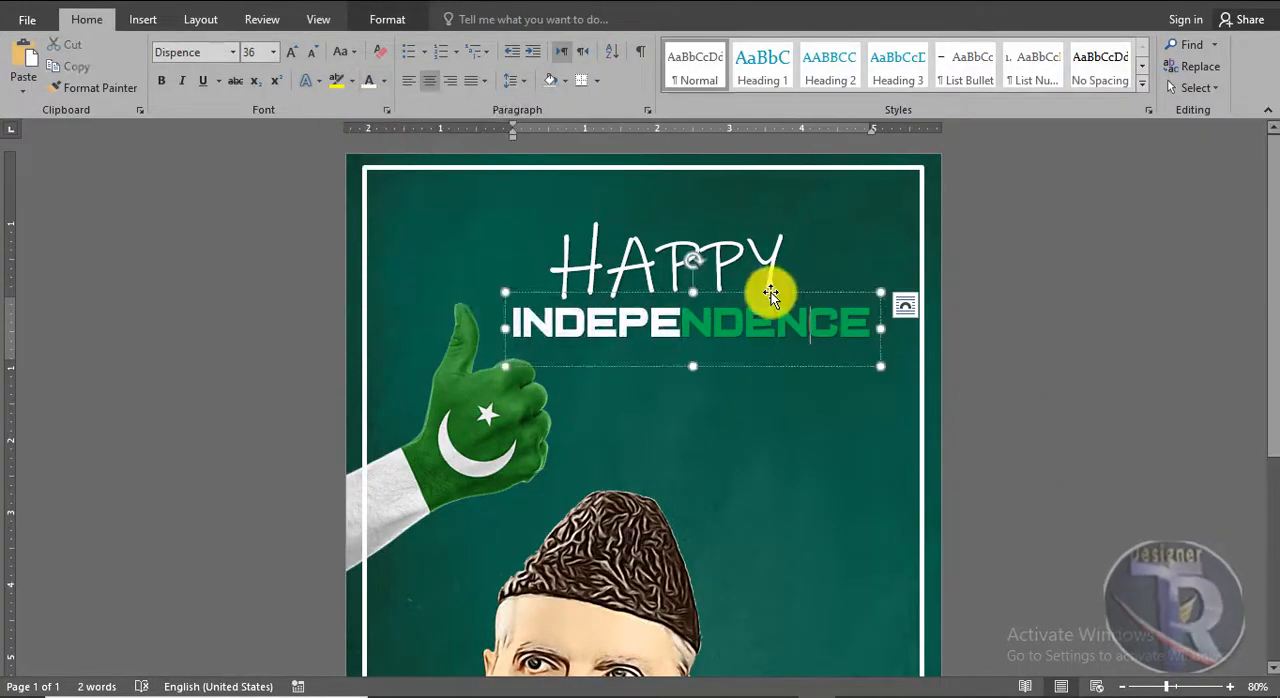
Duplicate the "INDEPENDENCE" WordArt below itself, replace the copy's text with "DAY" and position it under the middle of the line
drag(772, 300, 785, 380)
double_click(785, 380)
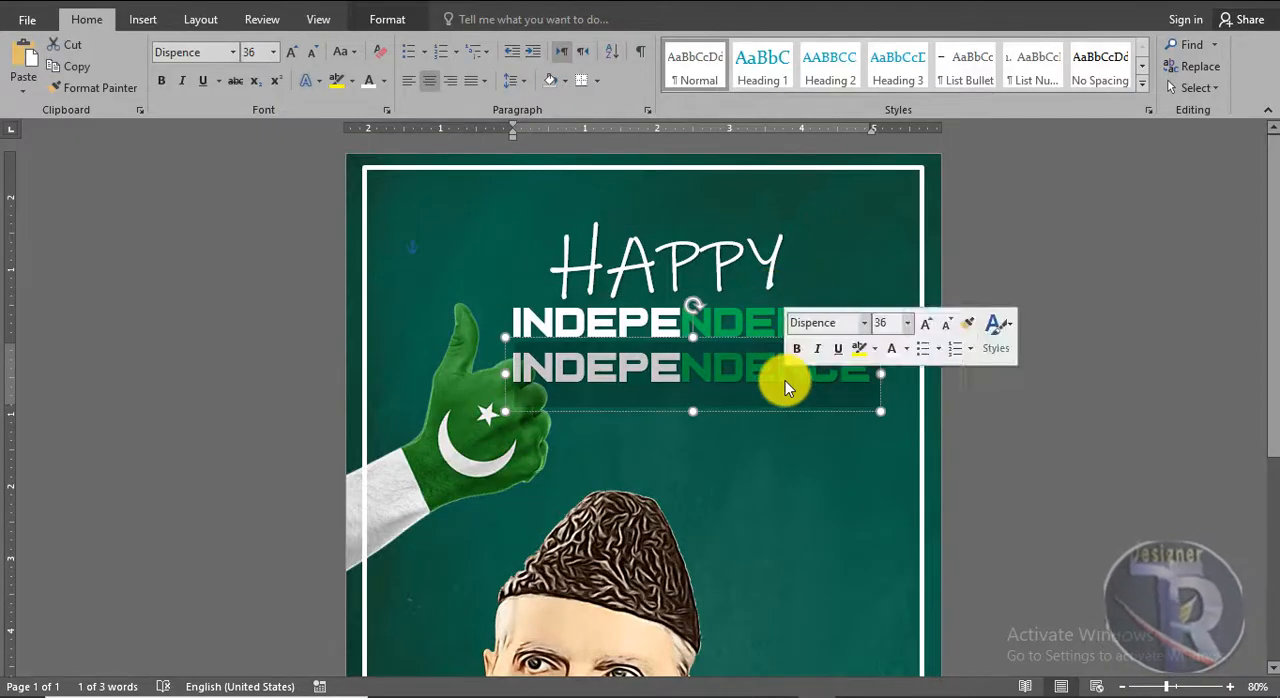
text(DAY)
drag(589, 341, 687, 347)
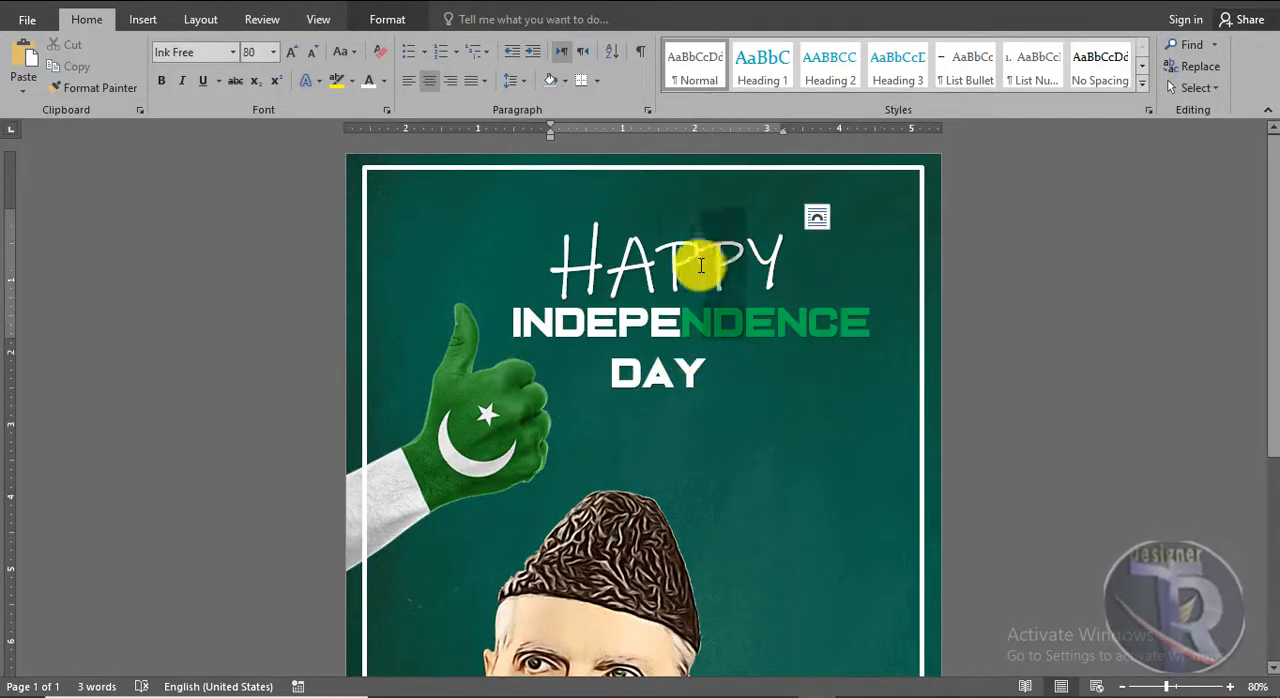
Colour the two letters "PP" in the "HAPPY" title green
click(383, 80)
click(445, 249)
Enlarge the white "DAY" WordArt to size 80 and colour its letter "A" green
click(520, 343)
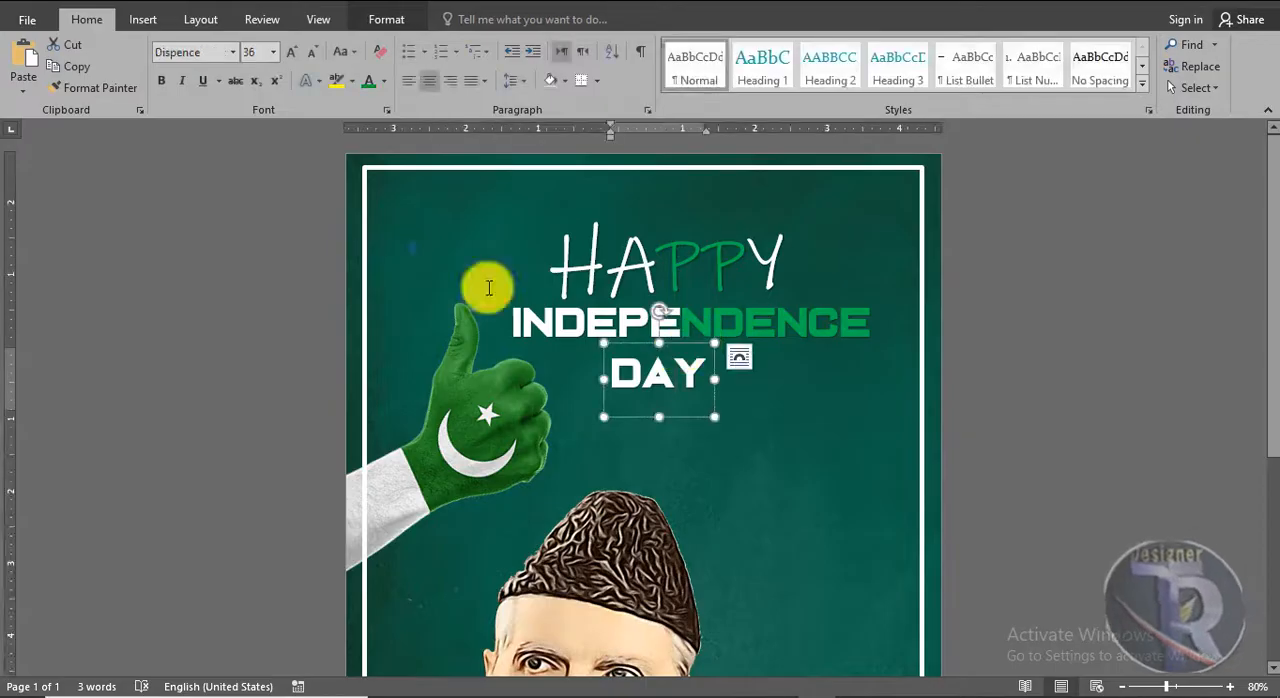
drag(731, 484, 726, 467)
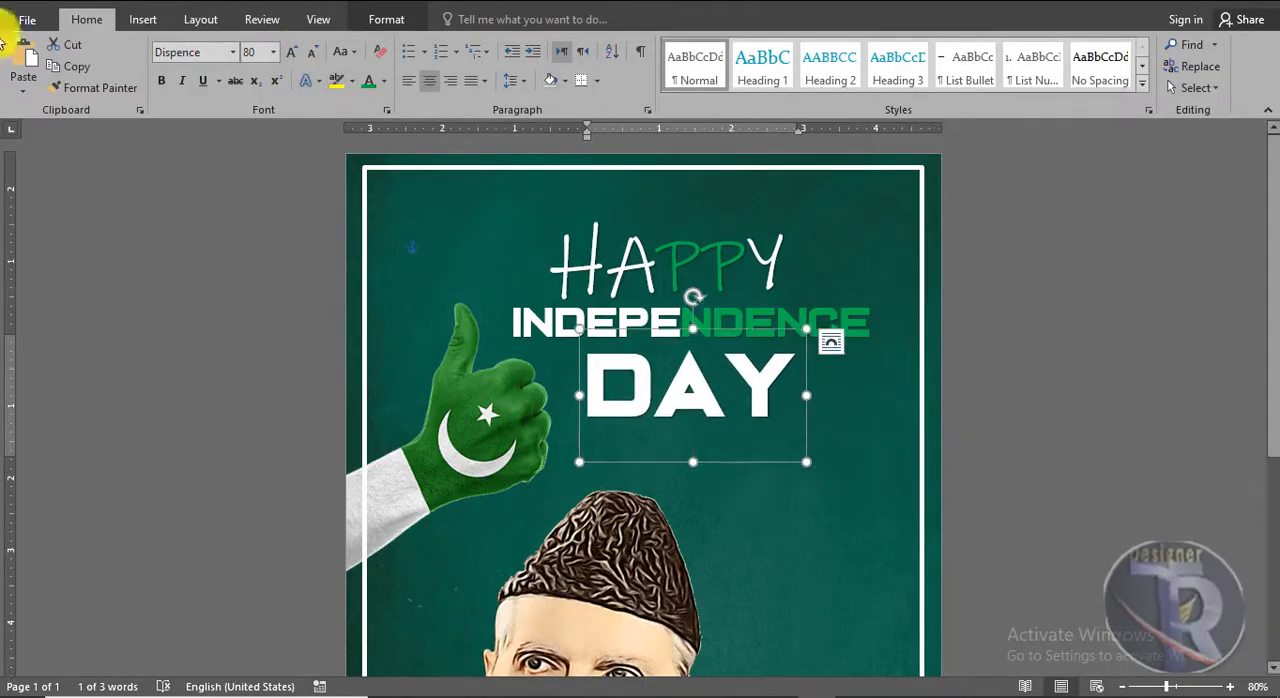
click(383, 80)
click(445, 249)
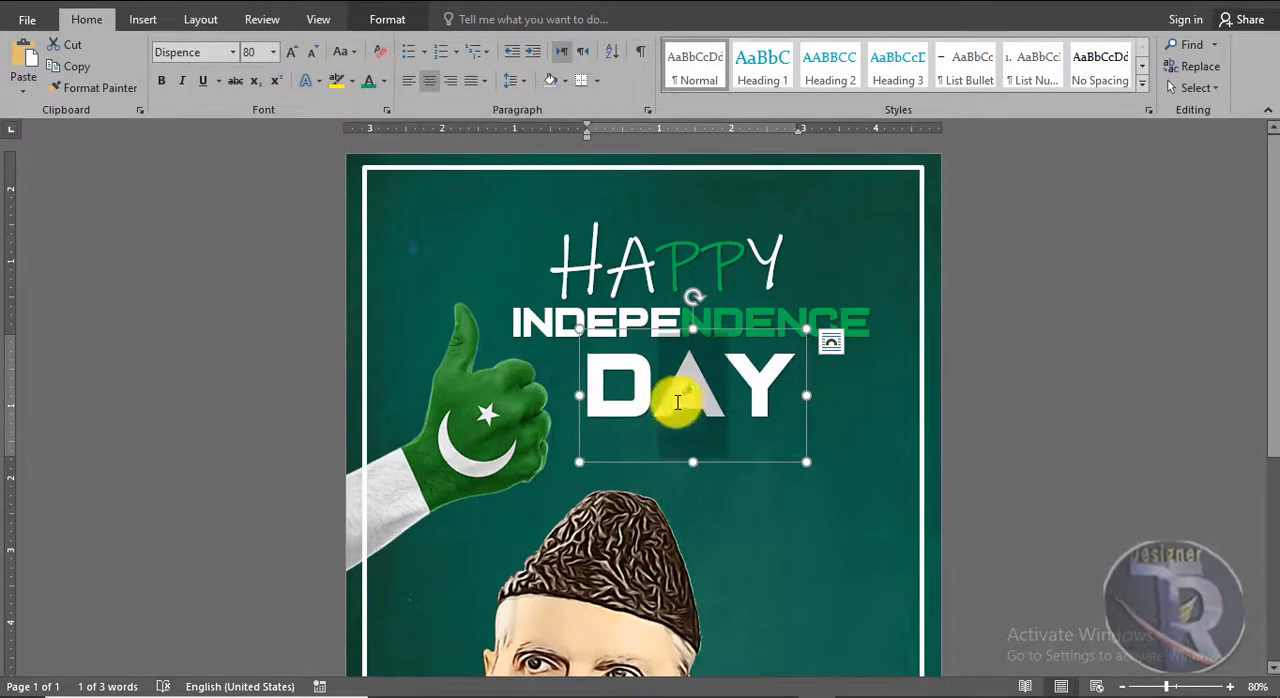
Move the "HAPPY", "INDEPENDENCE" and "DAY" WordArts together down and slightly right, beside the thumbs-up hand
shift+click(738, 318)
shift+click(726, 216)
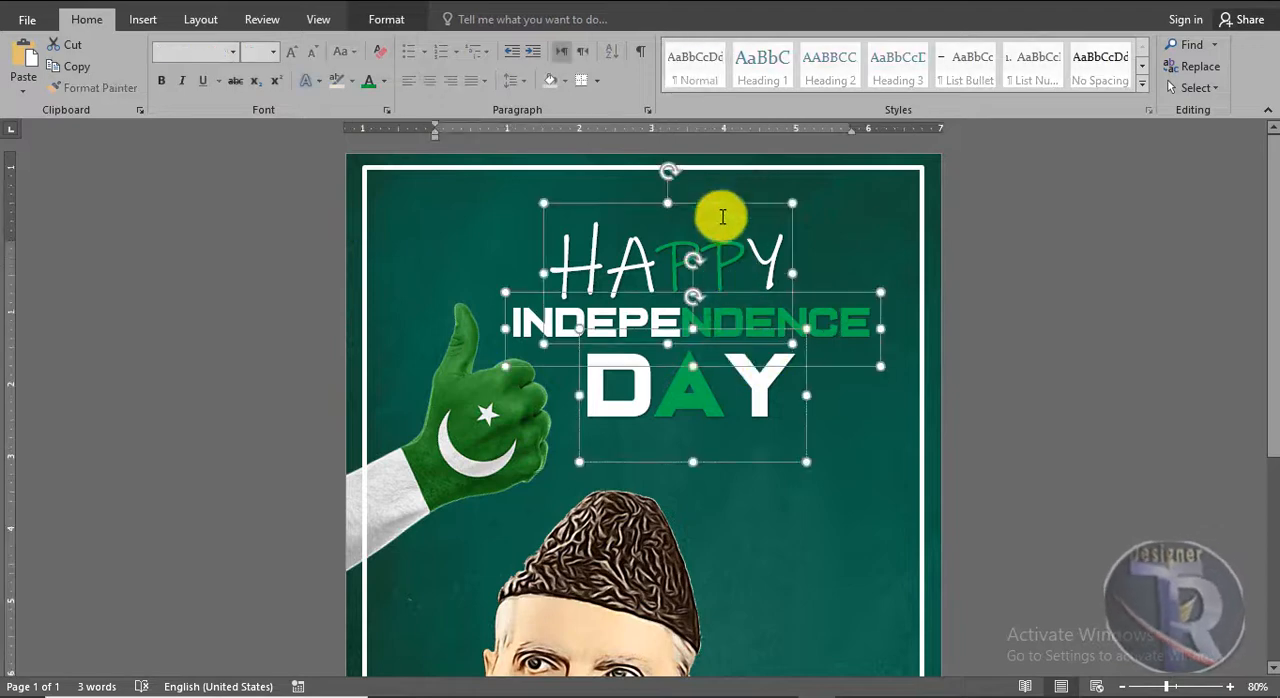
drag(740, 217, 755, 275)
click(1110, 405)
Shift the thumbs-up hand picture slightly left, away from the "INDEPENDENCE" text
scroll(1110, 405, down, 4)
scroll(1110, 405, up, 4)
drag(511, 443, 489, 443)
click(1094, 401)
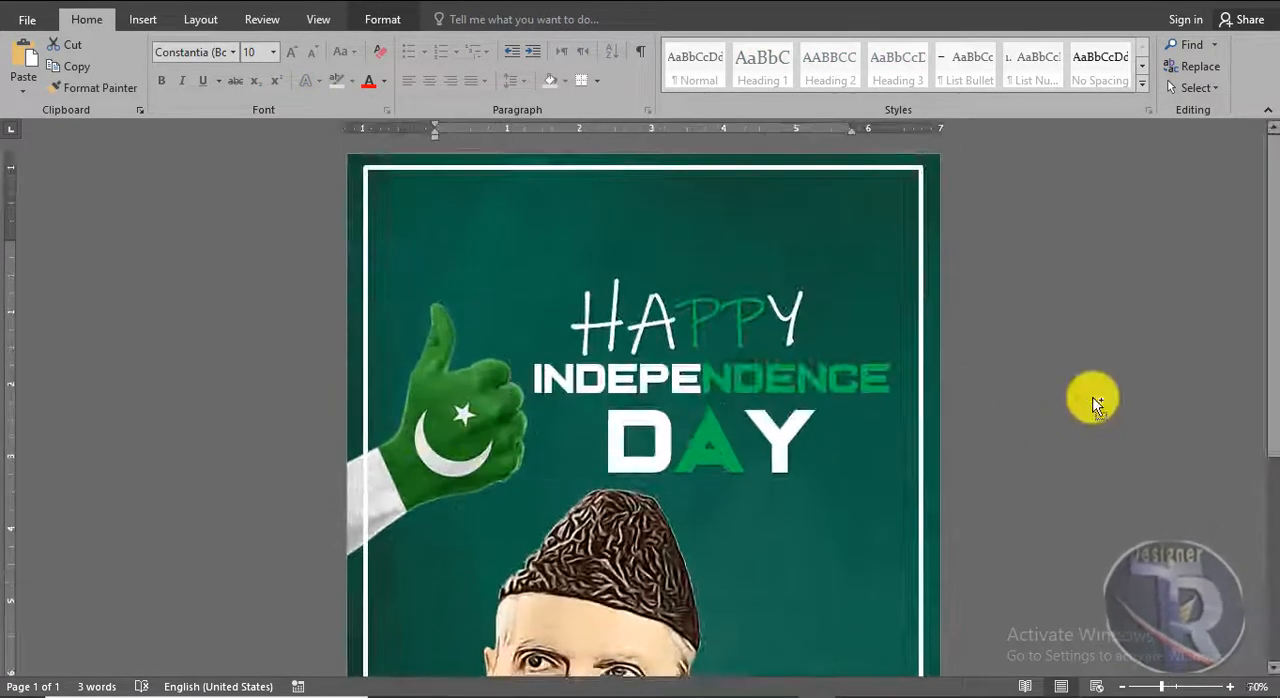
scroll(1094, 398, down, 3)
scroll(1094, 397, up, 2)
scroll(1094, 397, up, 2)
scroll(1072, 350, down, 3)
scroll(1072, 350, up, 3)
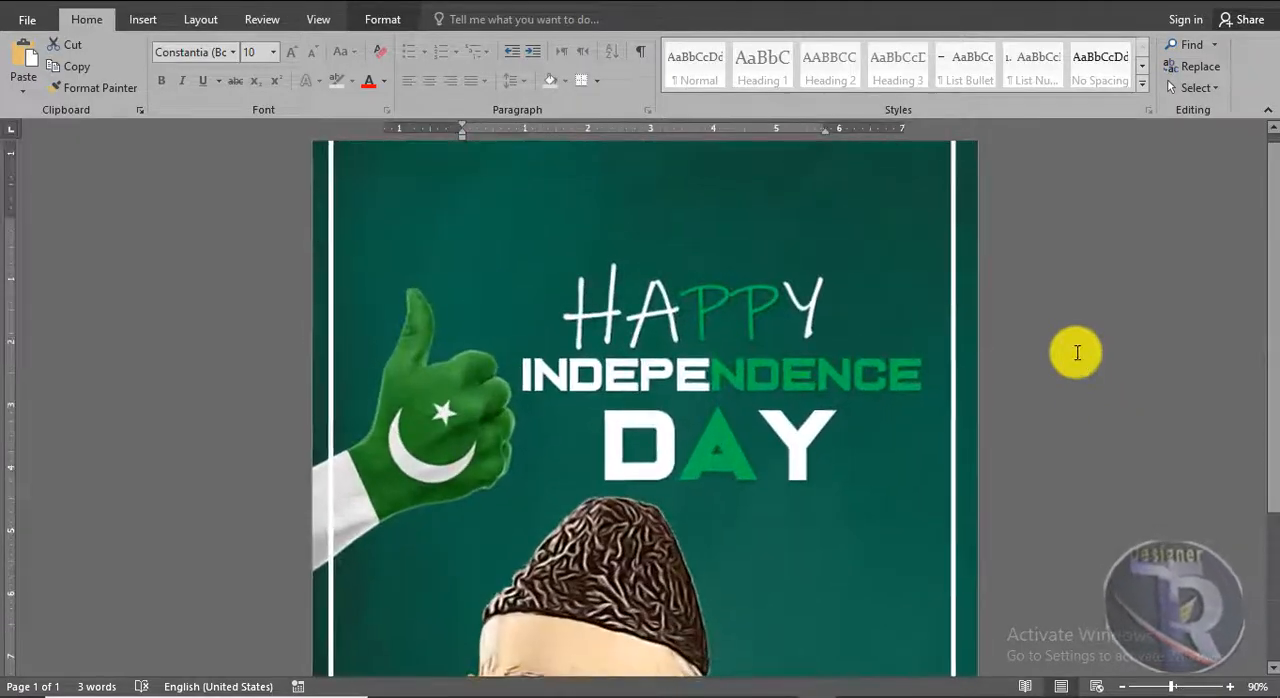
Insert the green light-flare picture "1 (3)" from the PAKISTAN folder
click(144, 20)
click(171, 68)
double_click(526, 140)
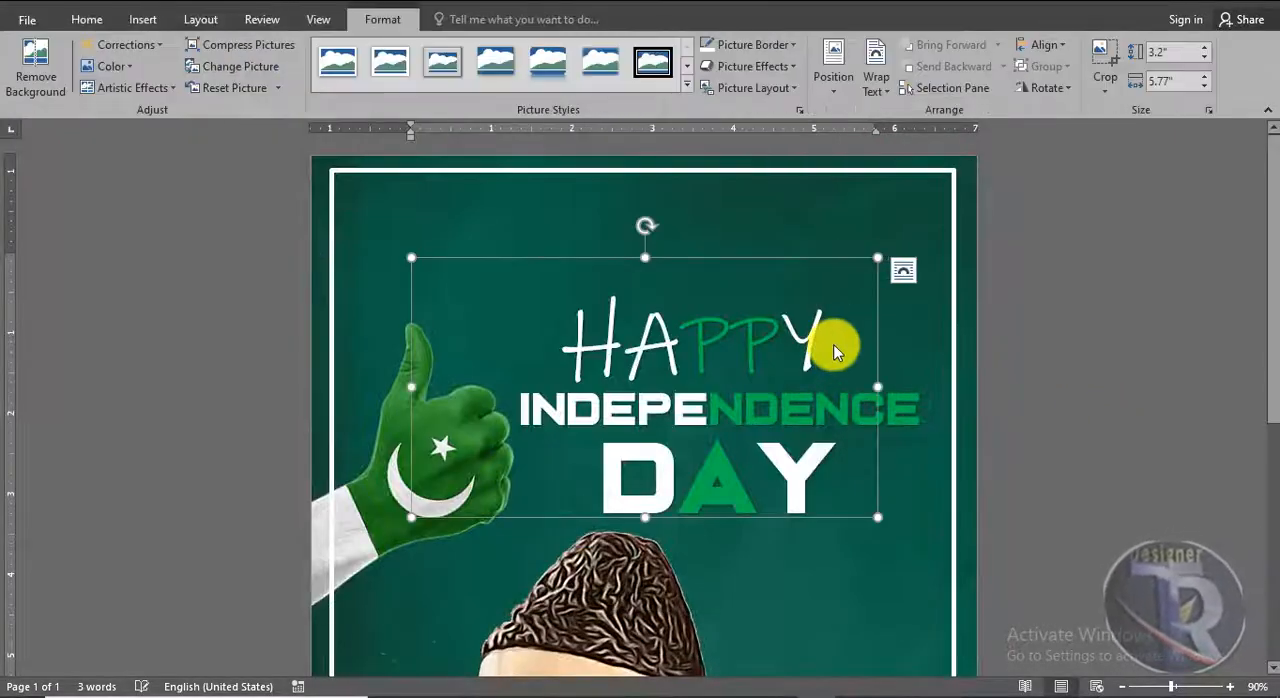
Set the light-flare picture's wrapping to In Front of Text and move it just above "HAPPY"
scroll(830, 345, down, 2)
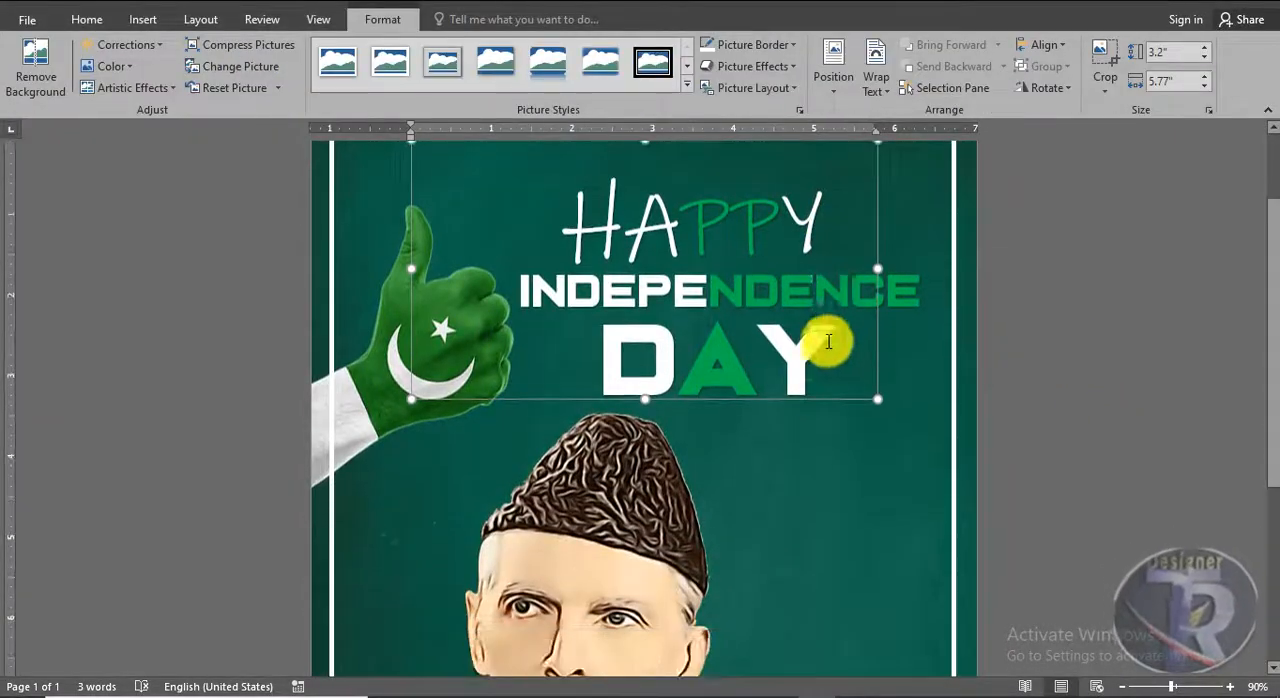
click(878, 80)
click(886, 246)
drag(772, 400, 780, 319)
scroll(780, 319, up, 2)
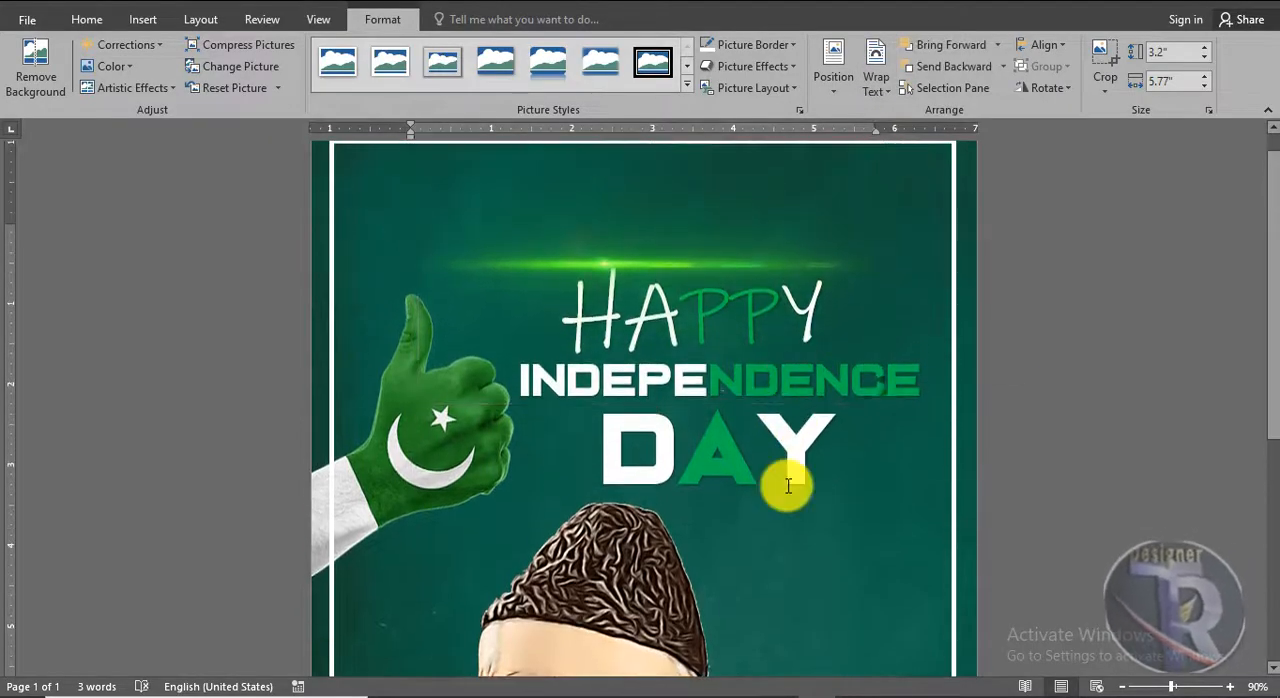
click(786, 480)
Move "DAY" right under the end of "INDEPENDENCE" and lower the "INDEPENDENCE" line slightly to even out the spacing
scroll(1148, 492, down, 5)
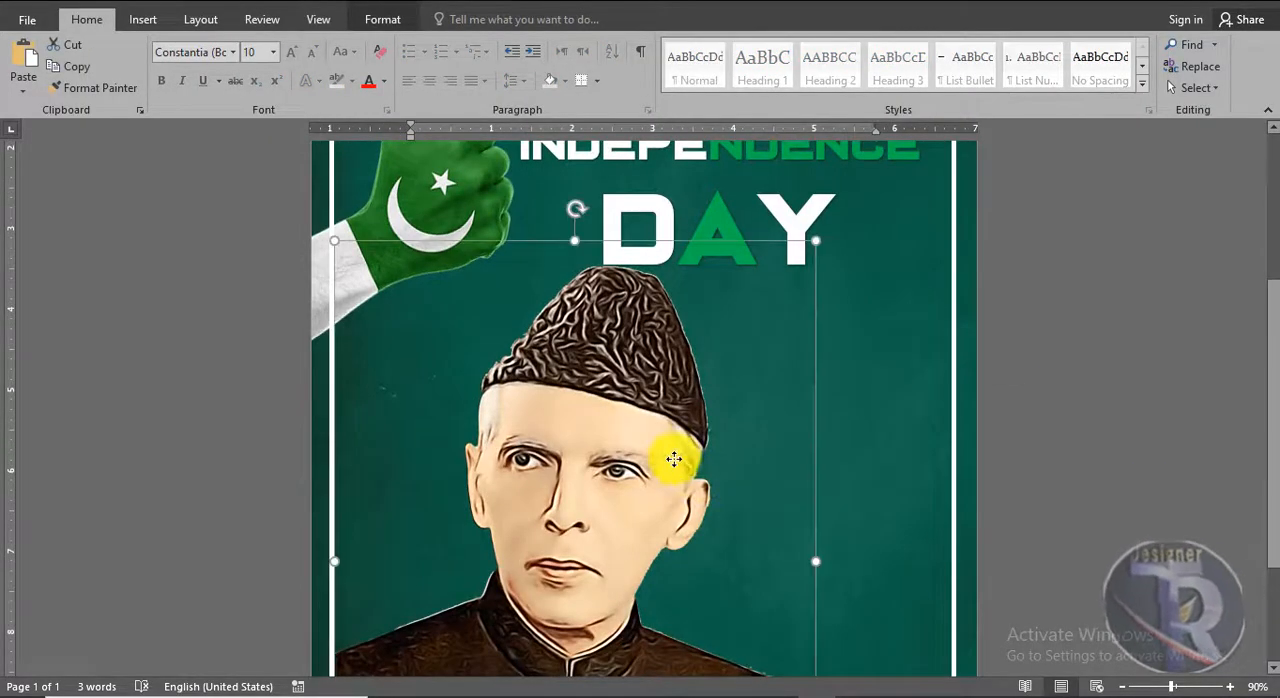
drag(780, 318, 866, 311)
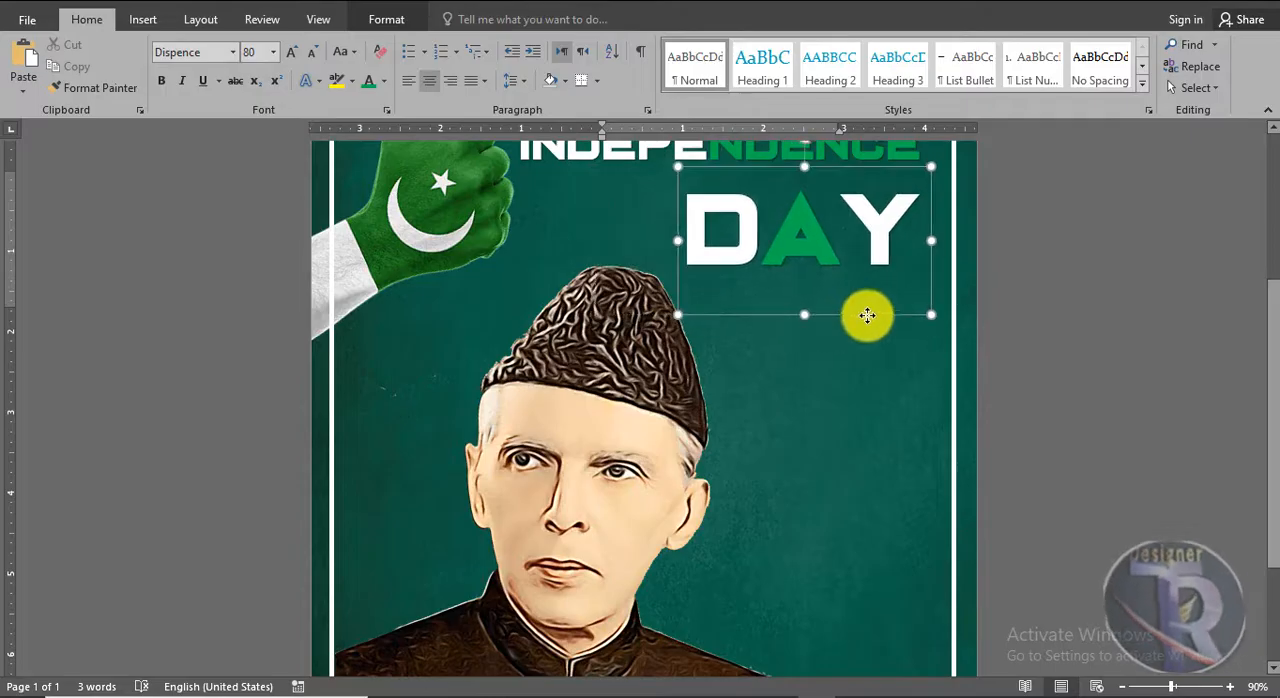
click(1035, 332)
scroll(1035, 332, up, 3)
click(837, 277)
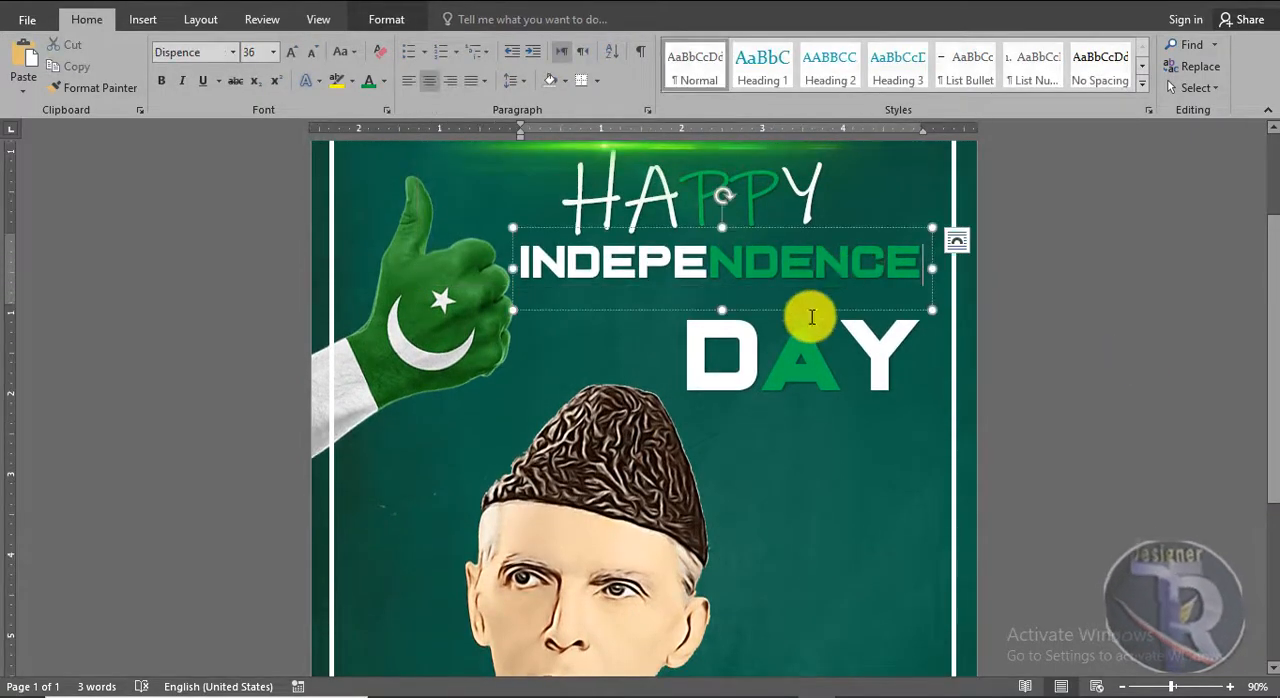
scroll(800, 277, up, 2)
Shrink the green light flare and place it between "INDEPENDENCE" and "DAY", along the top edge of "DAY"
click(757, 257)
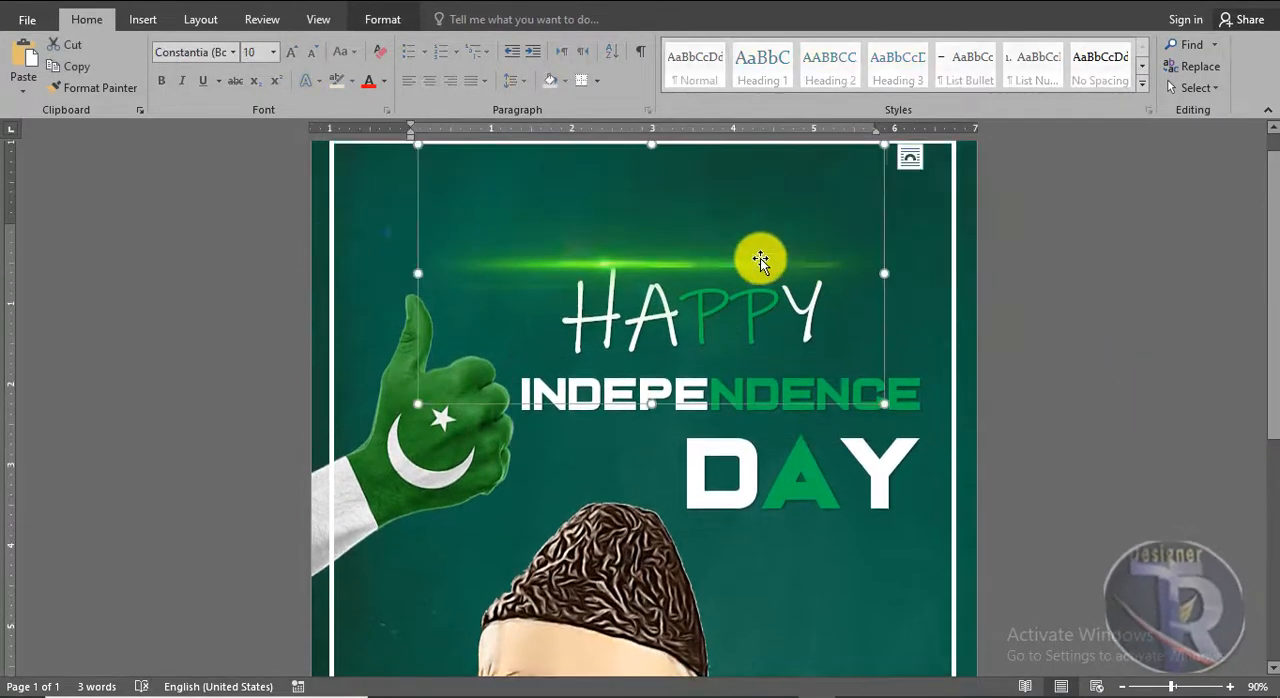
drag(757, 257, 865, 430)
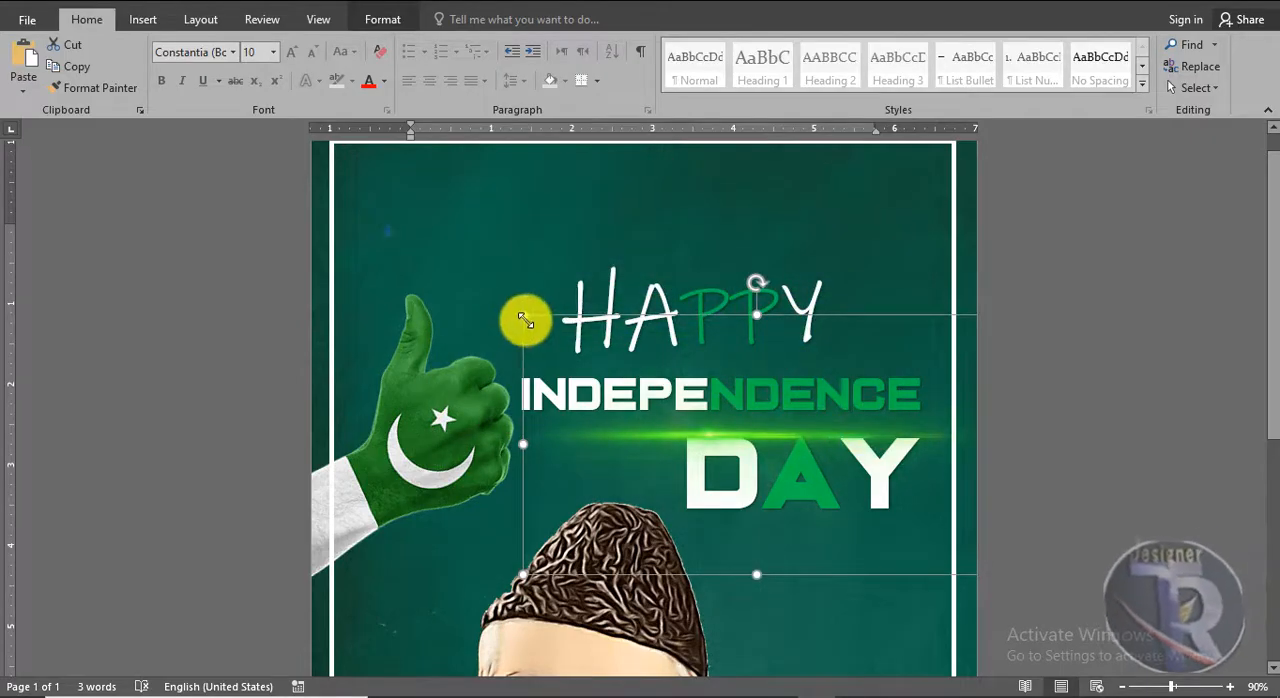
drag(525, 320, 702, 396)
drag(786, 396, 753, 350)
scroll(1110, 472, down, 5)
scroll(1090, 465, up, 5)
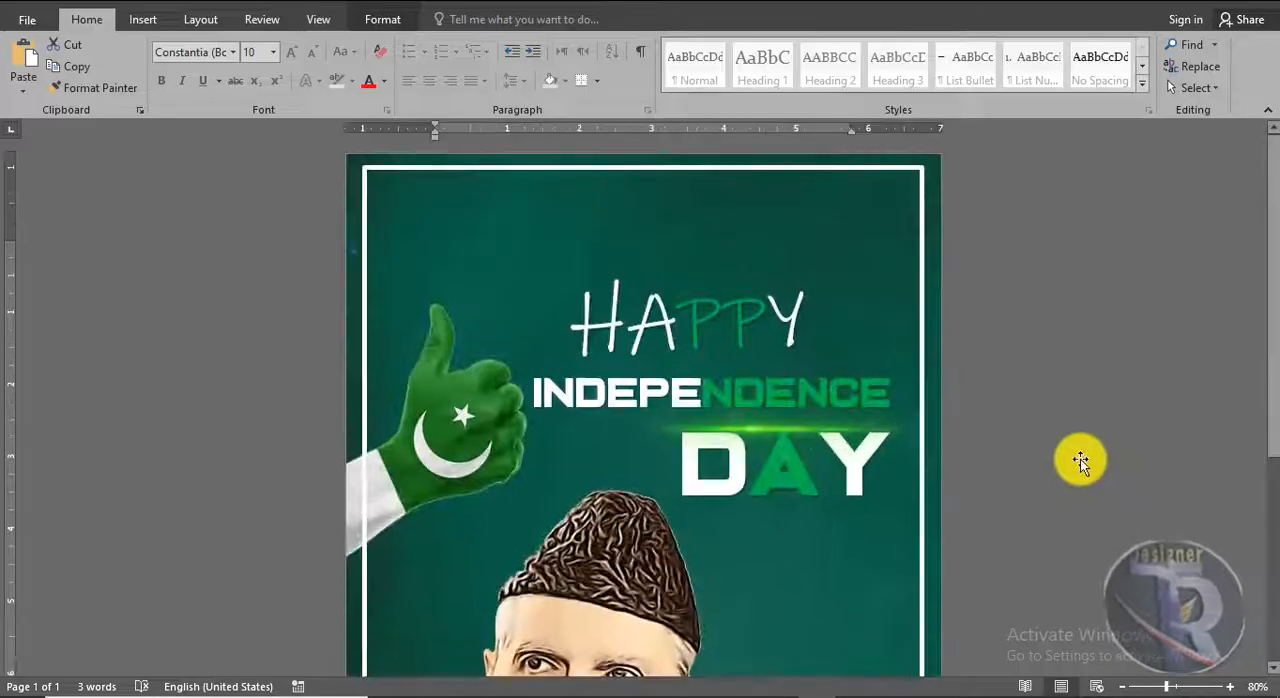
Insert the flag bunting picture "1 (4)" from the PAKISTAN folder and set its wrapping to In Front of Text
click(143, 19)
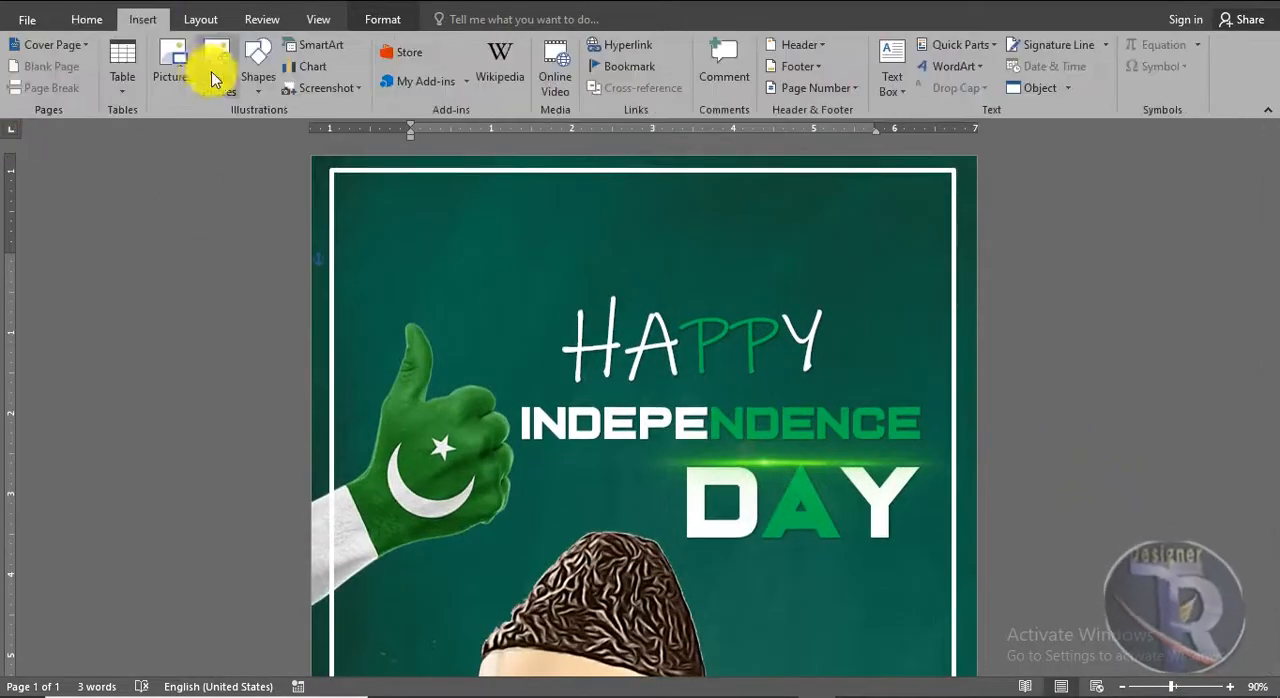
click(176, 66)
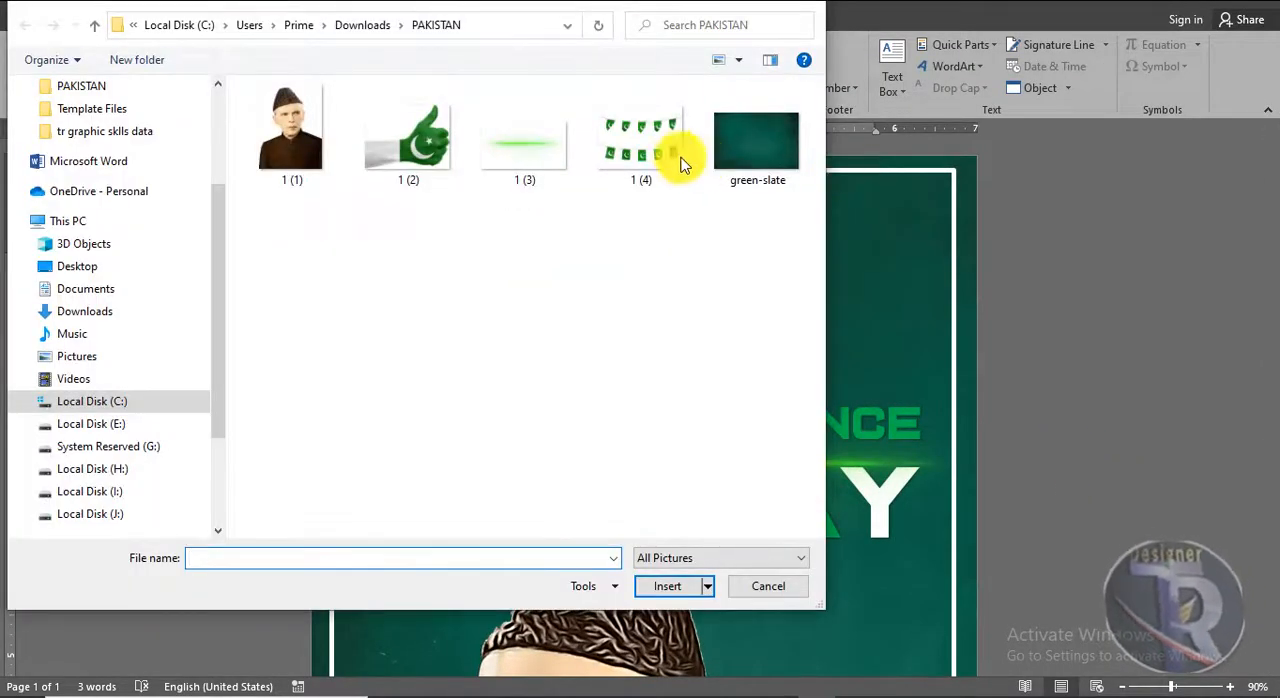
double_click(674, 155)
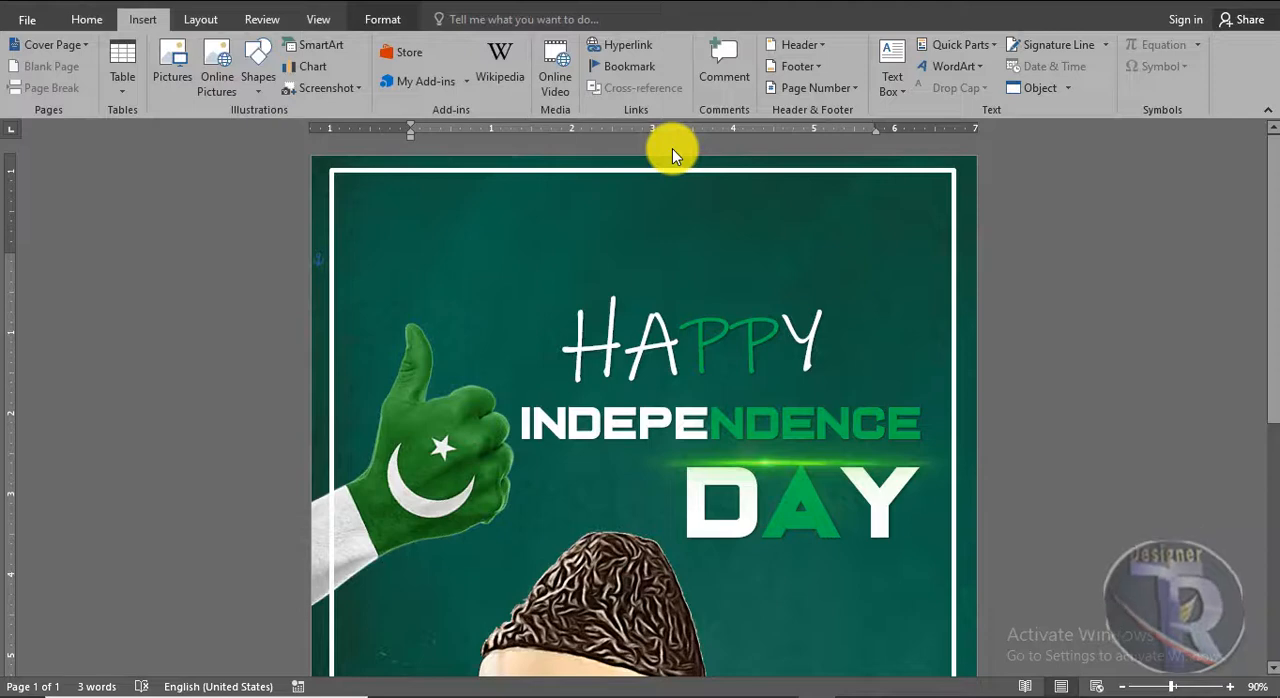
click(878, 84)
click(896, 258)
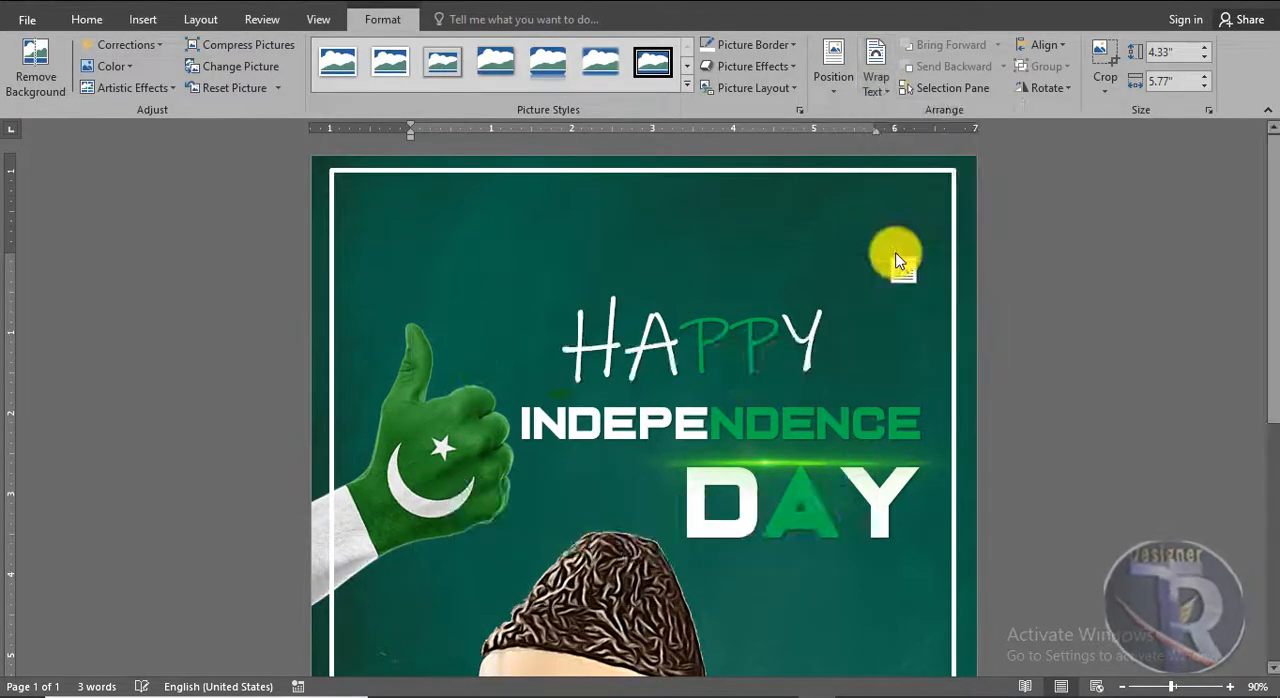
Crop the lower row of flags off the bunting picture, leaving it about 2.24" high
click(1100, 60)
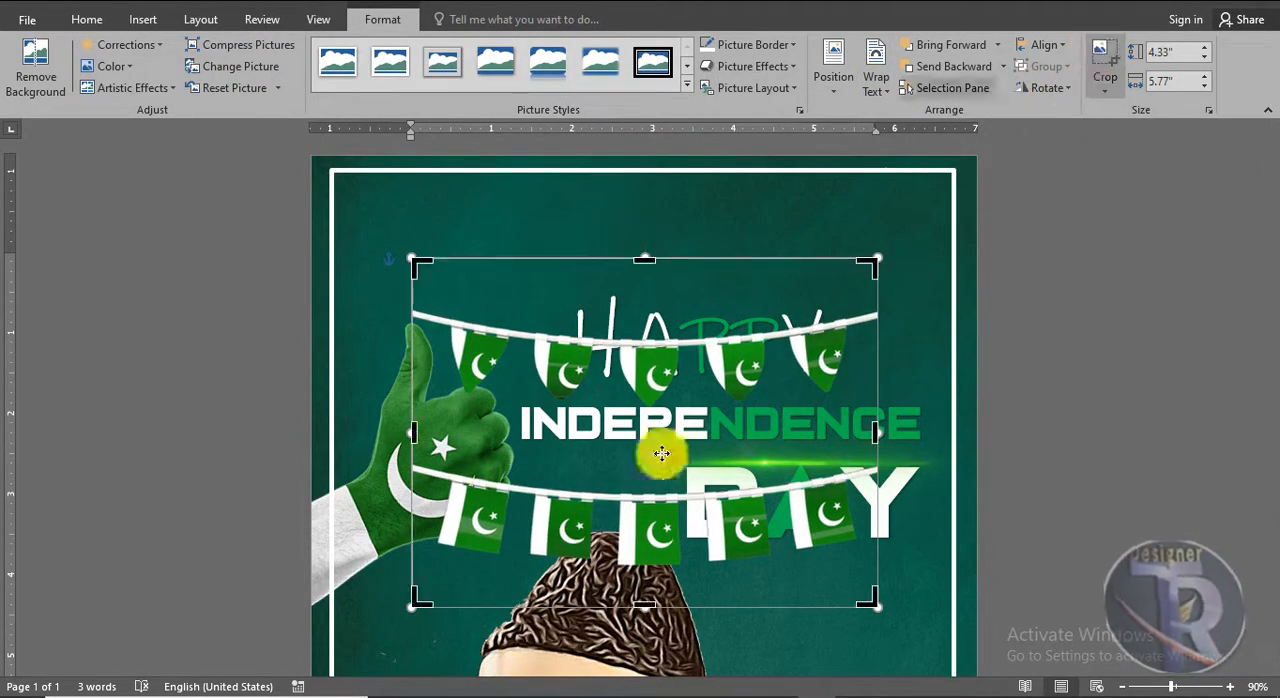
drag(644, 604, 628, 440)
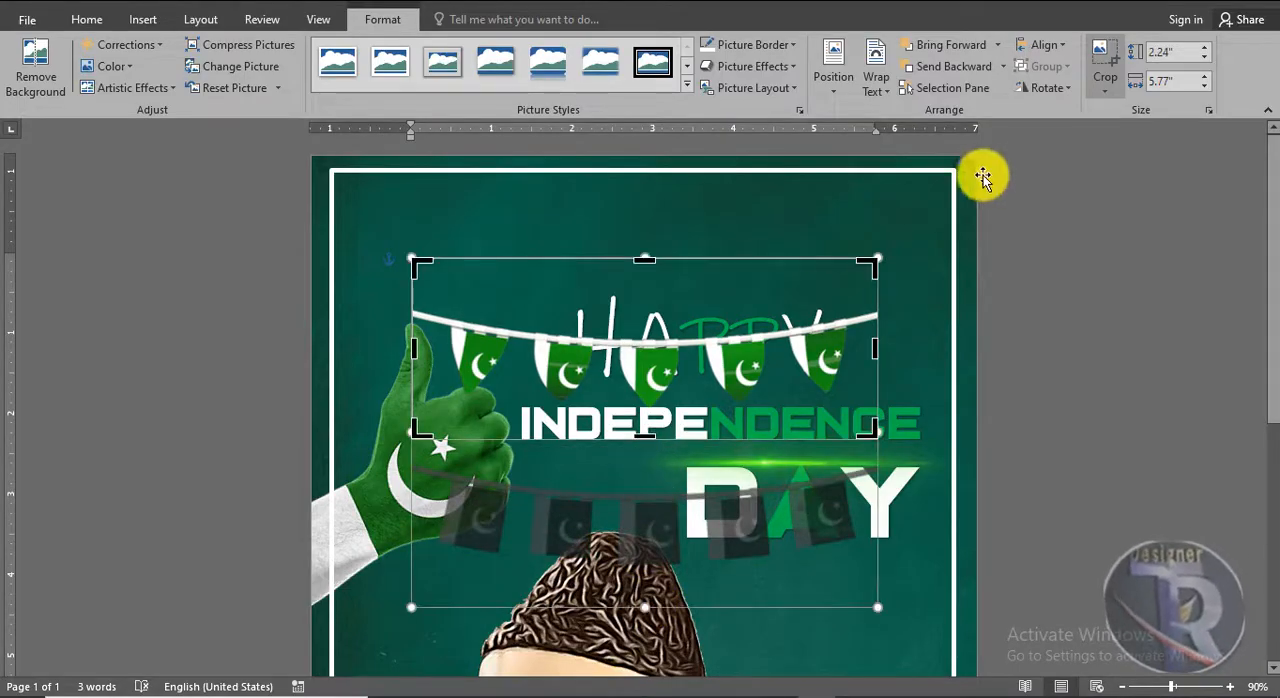
click(1100, 60)
Move the bunting to the top of the white frame and enlarge it to about 2.56" by 6.59"
drag(820, 354, 803, 214)
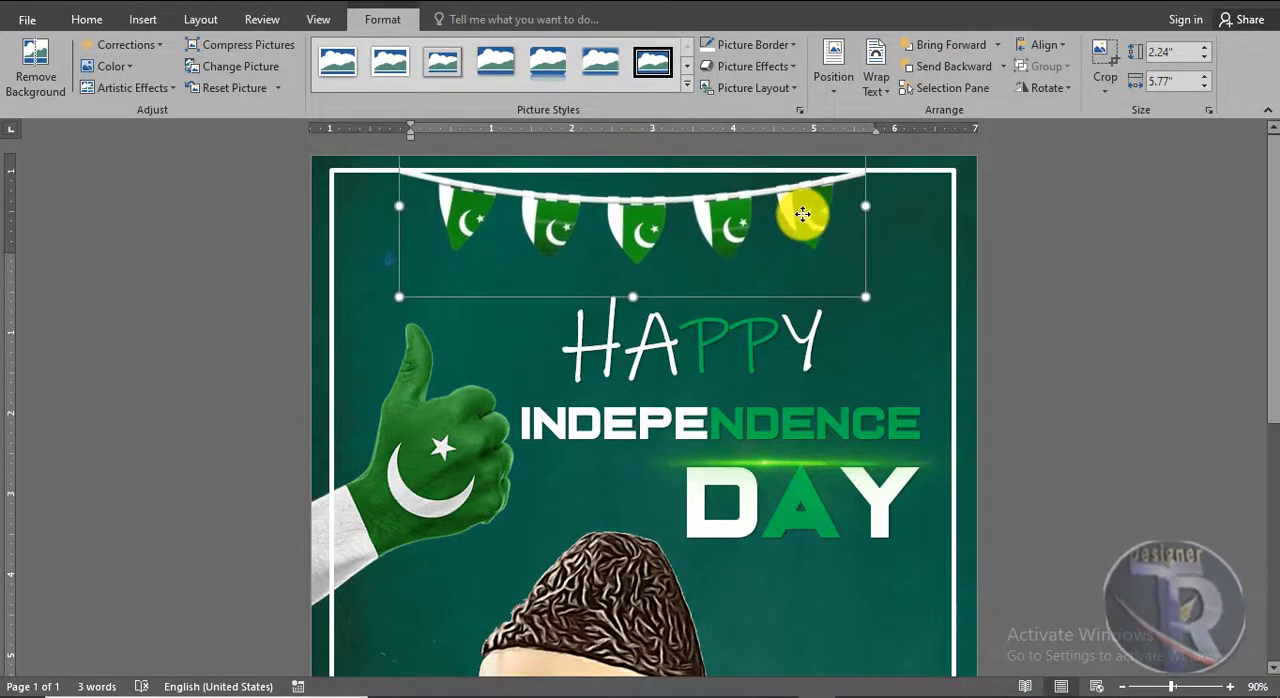
drag(866, 297, 892, 304)
drag(399, 308, 358, 303)
drag(534, 234, 533, 229)
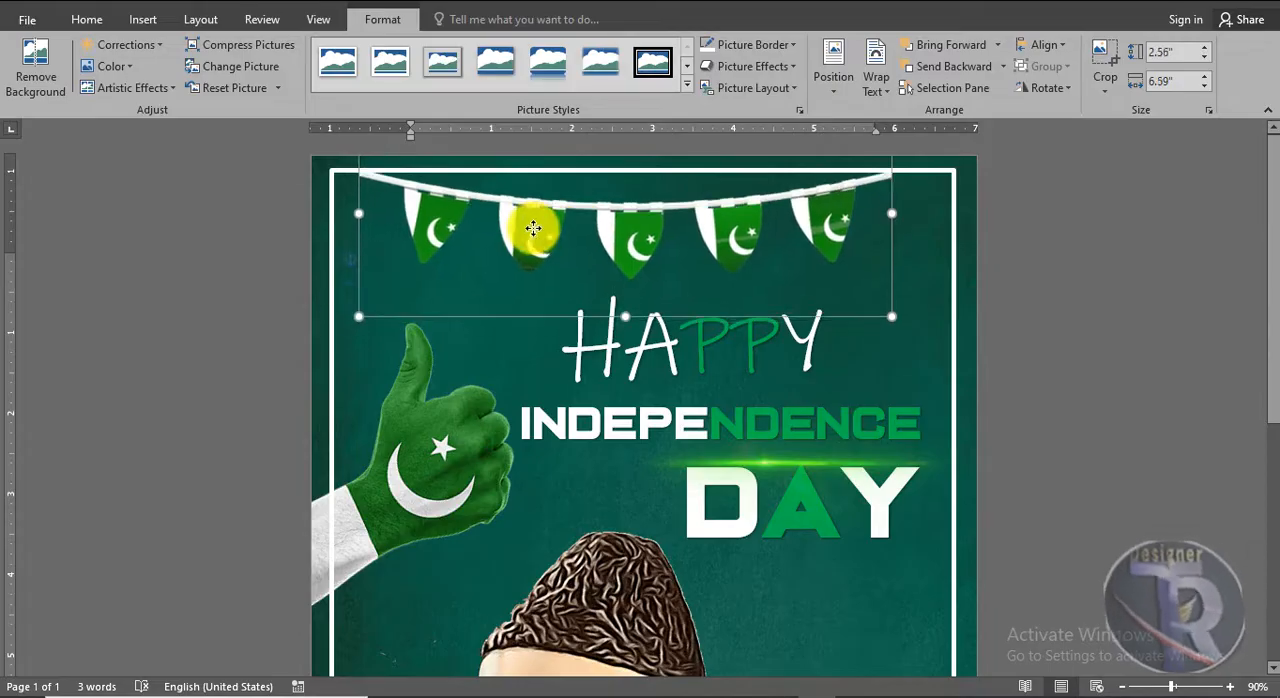
Nudge the flag bunting slightly up against the white frame's top edge and narrow it to about 6.45"
key(Up)
key(Up)
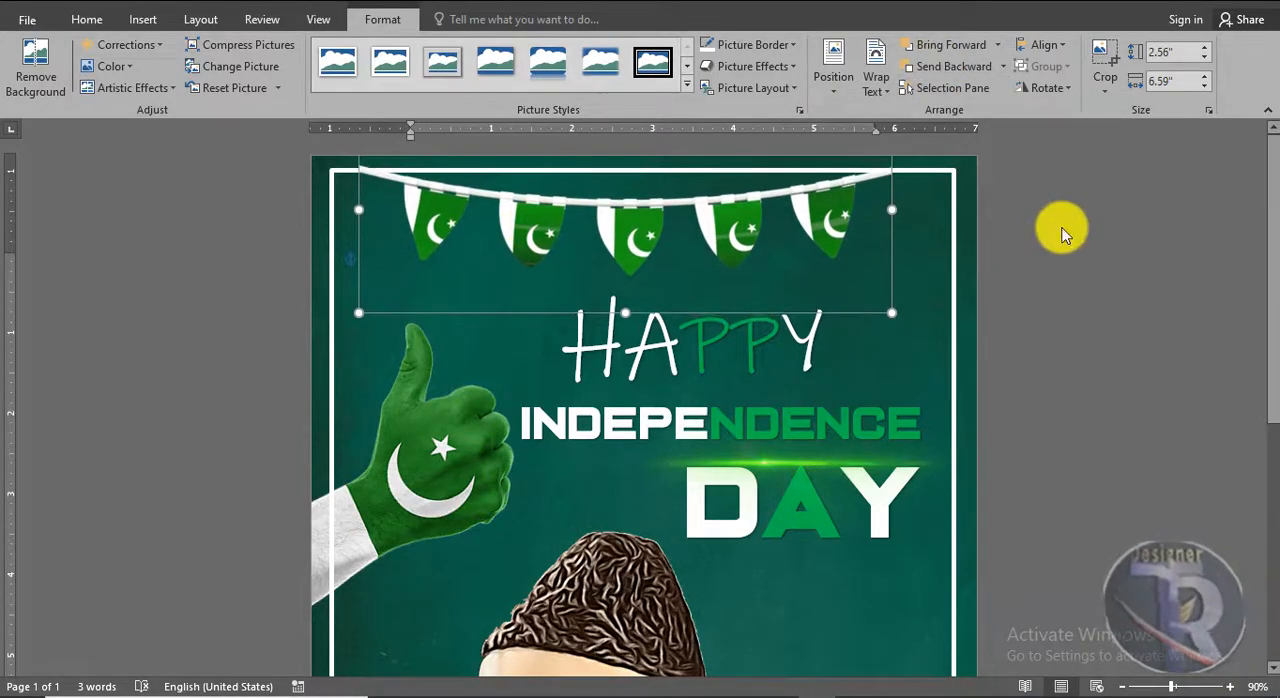
click(962, 69)
click(960, 48)
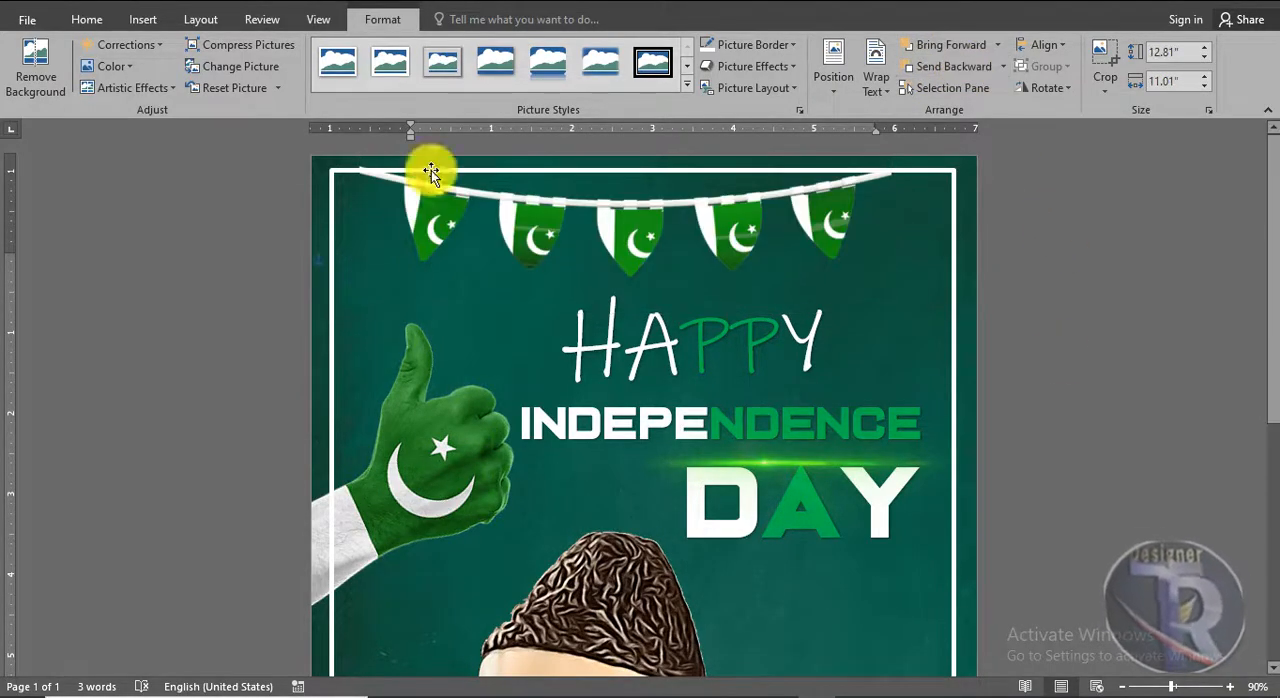
drag(360, 206, 370, 209)
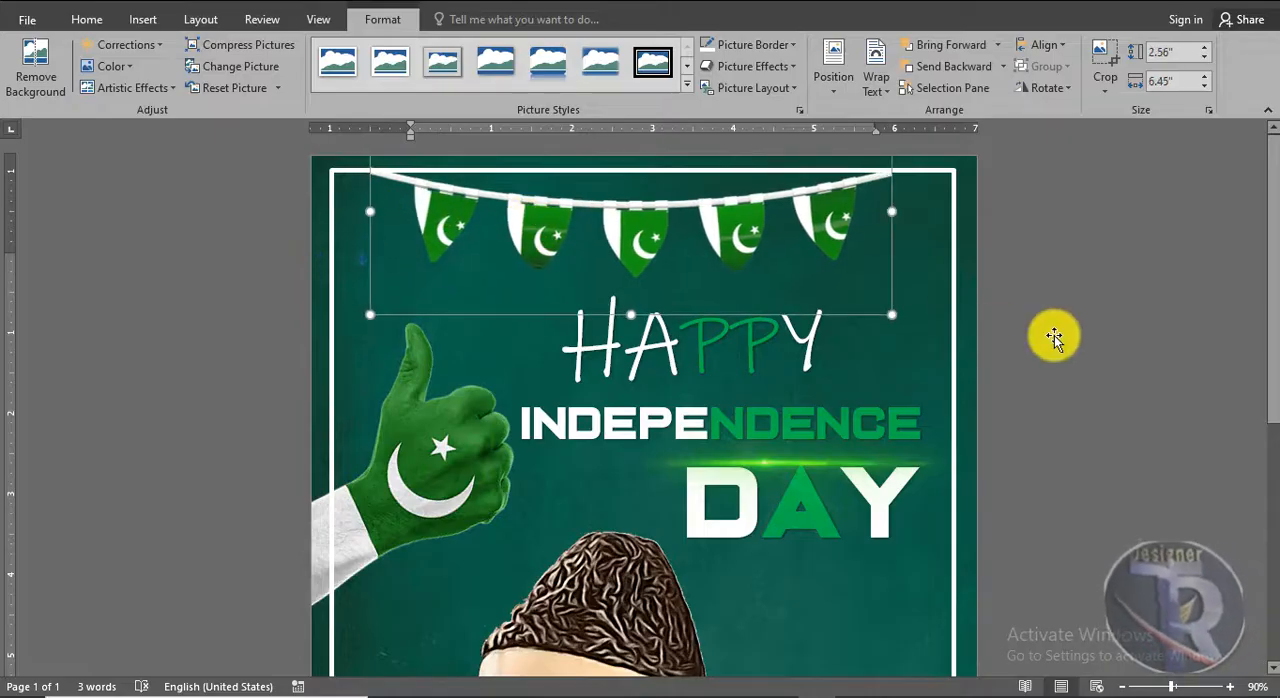
click(1054, 335)
Try the bunting slightly higher and one layer back, and restore its stacking order and position just inside the frame's top edge
scroll(1054, 335, down, 2)
scroll(1054, 335, up, 5)
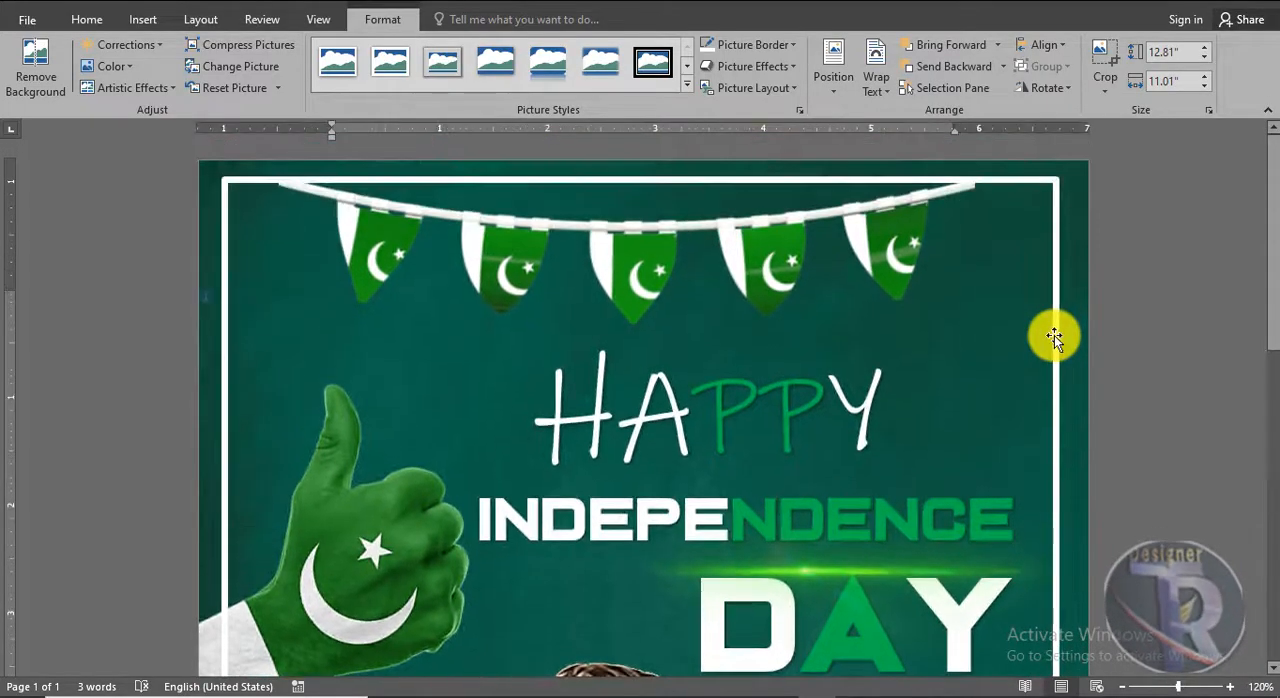
scroll(1054, 335, down, 1)
scroll(1017, 328, up, 1)
drag(863, 261, 862, 249)
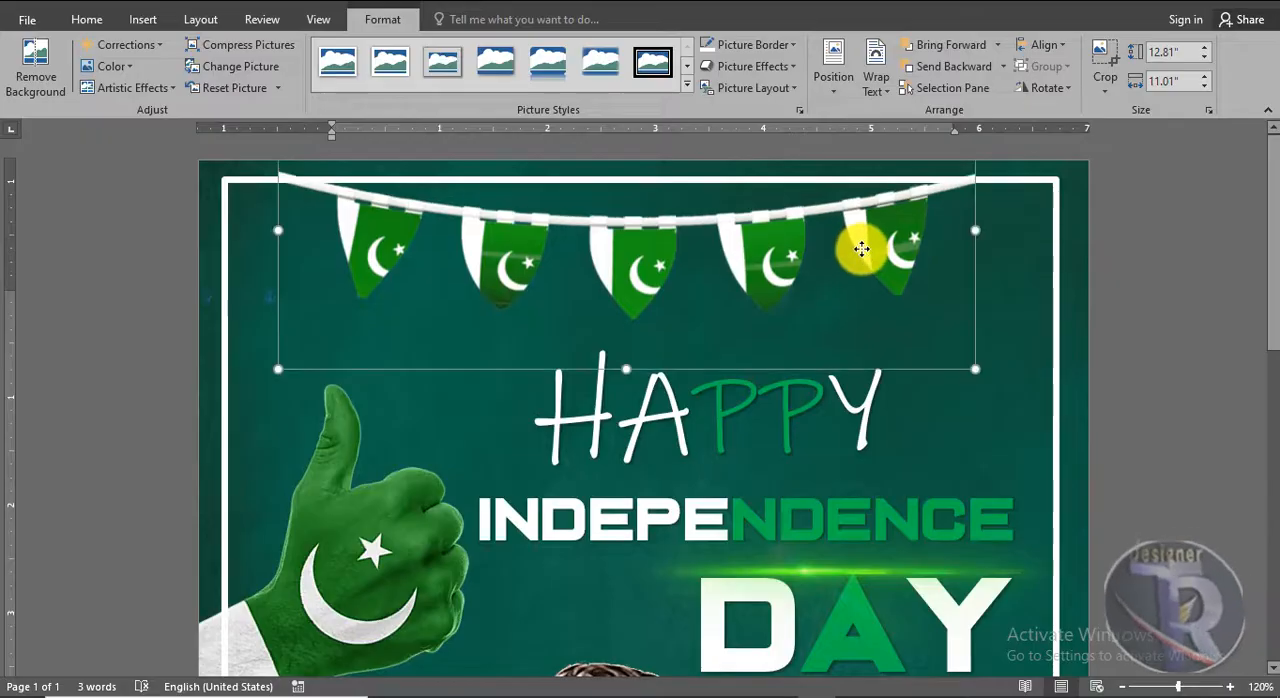
click(940, 68)
click(940, 48)
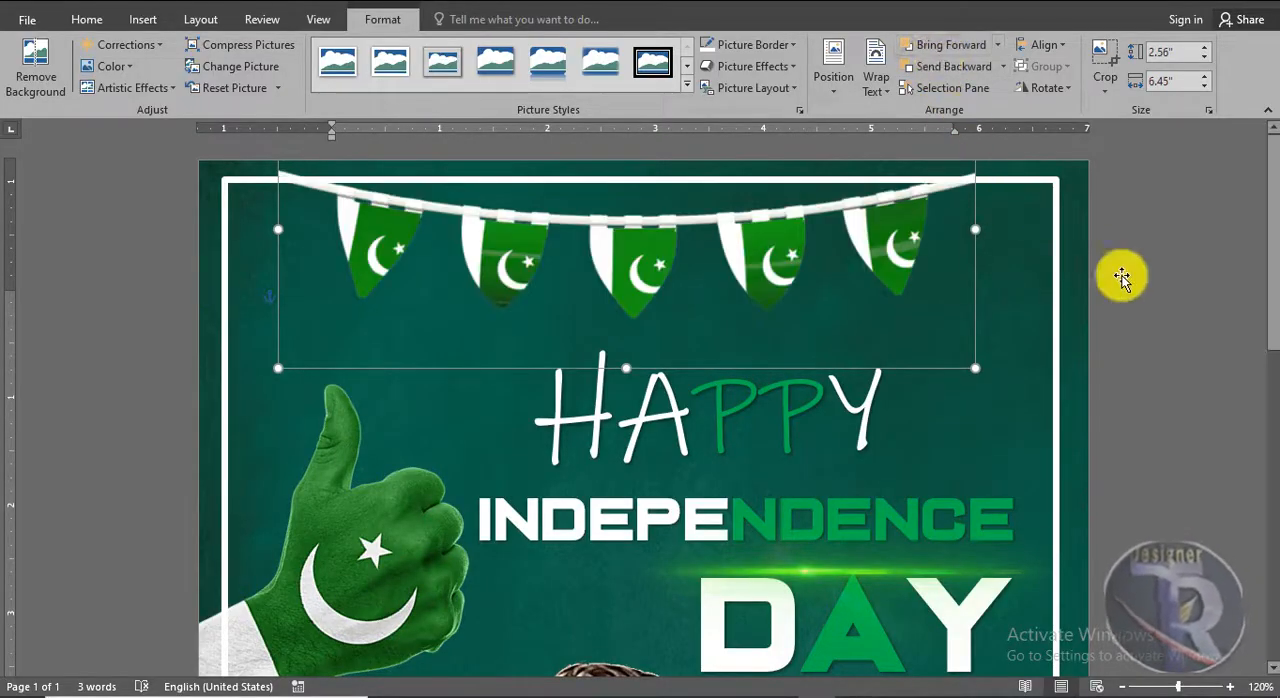
drag(748, 248, 749, 251)
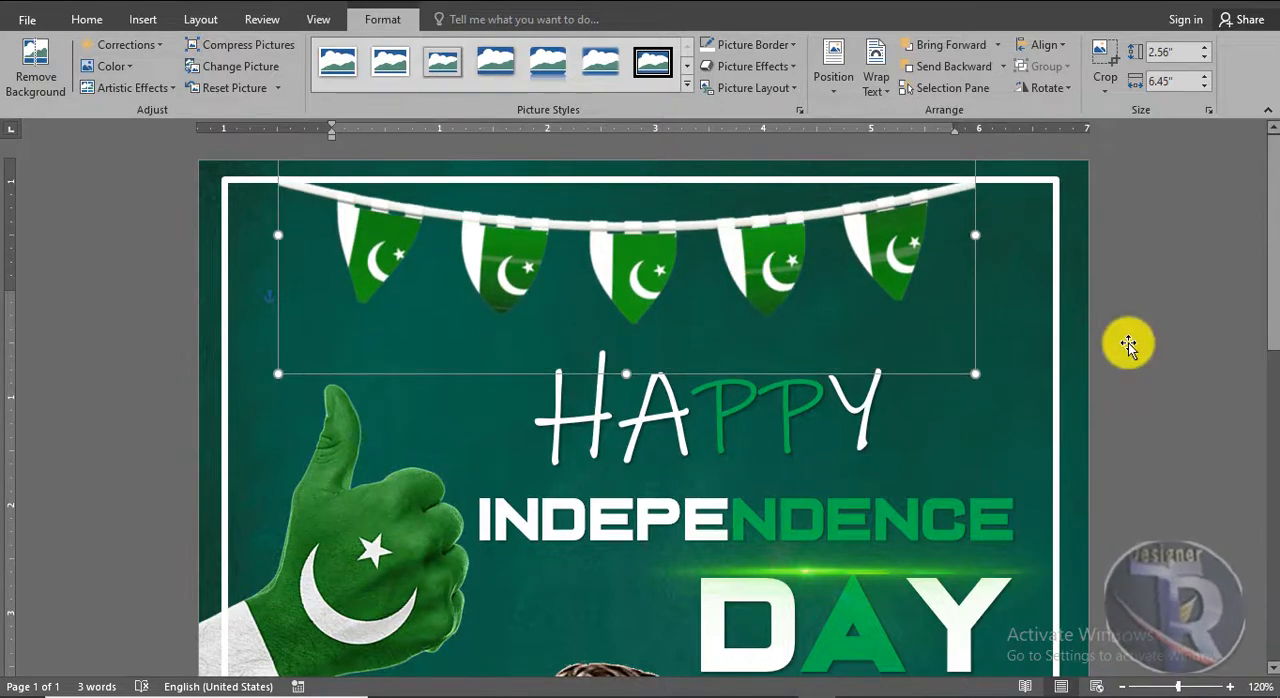
Review the whole poster from the bunting and titles down to the portrait and the frame's lower edge
ctrl+scroll(1164, 341, down, 4)
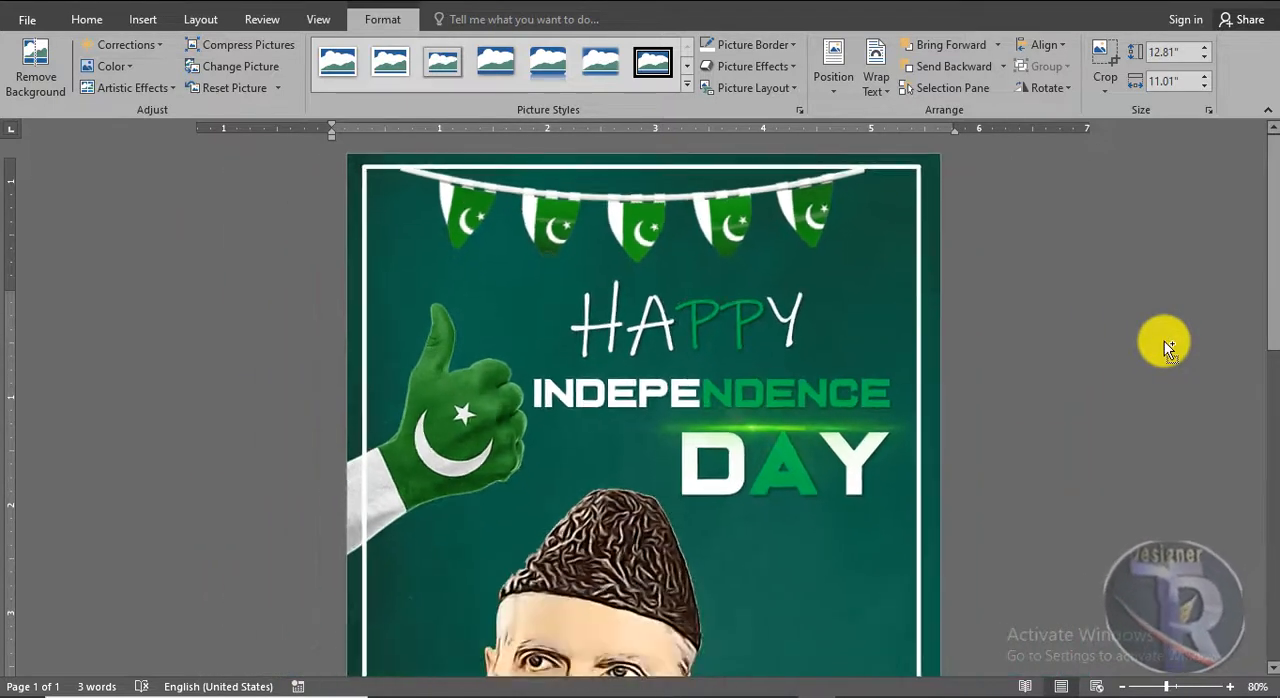
scroll(1164, 341, down, 1)
ctrl+scroll(1165, 341, down, 2)
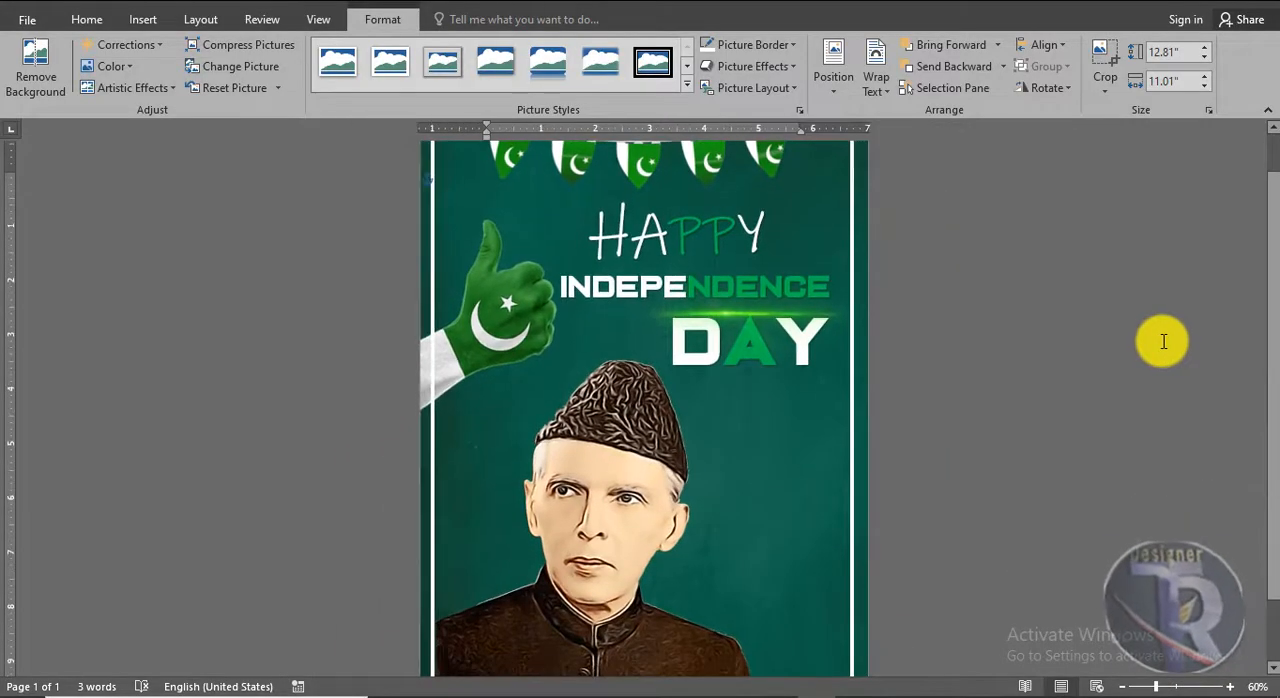
ctrl+scroll(1160, 340, down, 1)
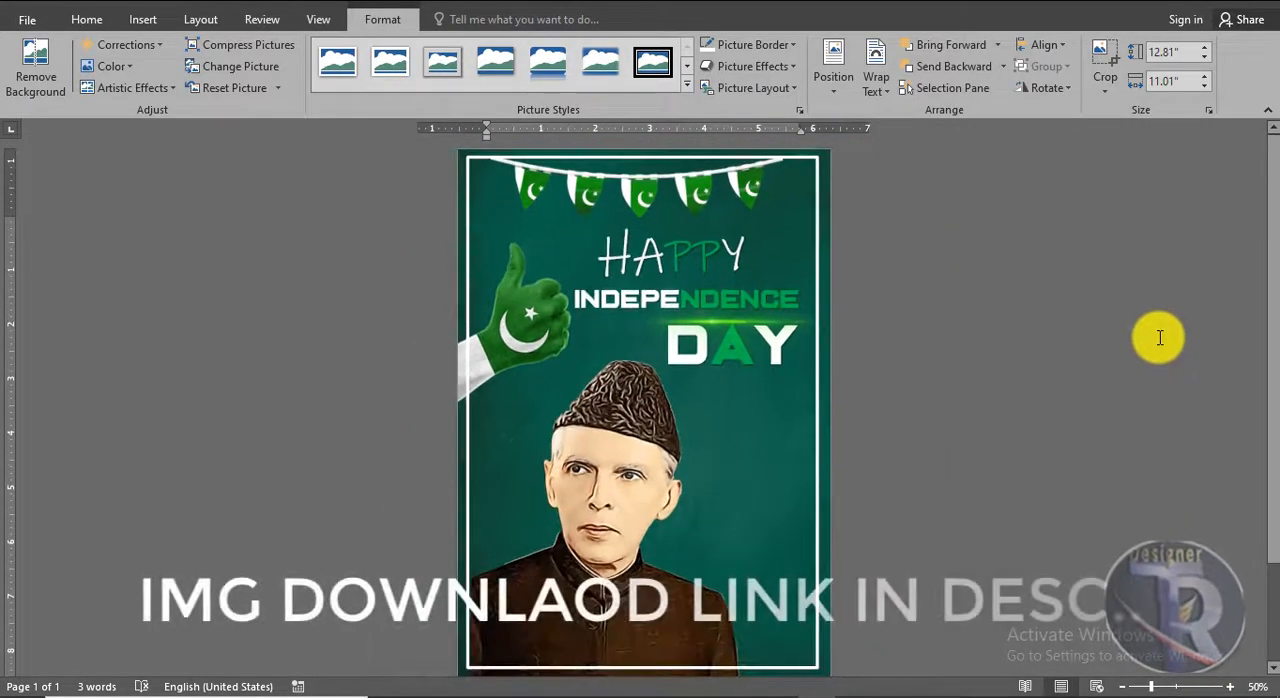
ctrl+scroll(1161, 336, up, 1)
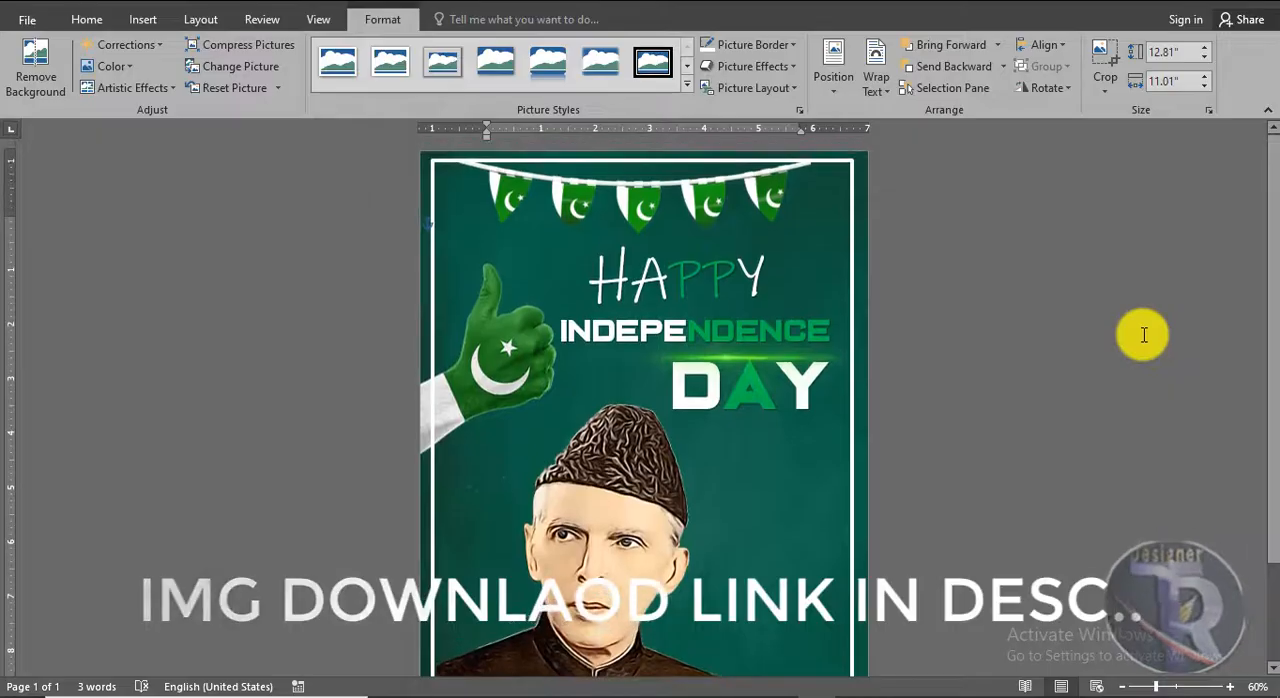
ctrl+scroll(1141, 335, up, 1)
scroll(1141, 335, down, 4)
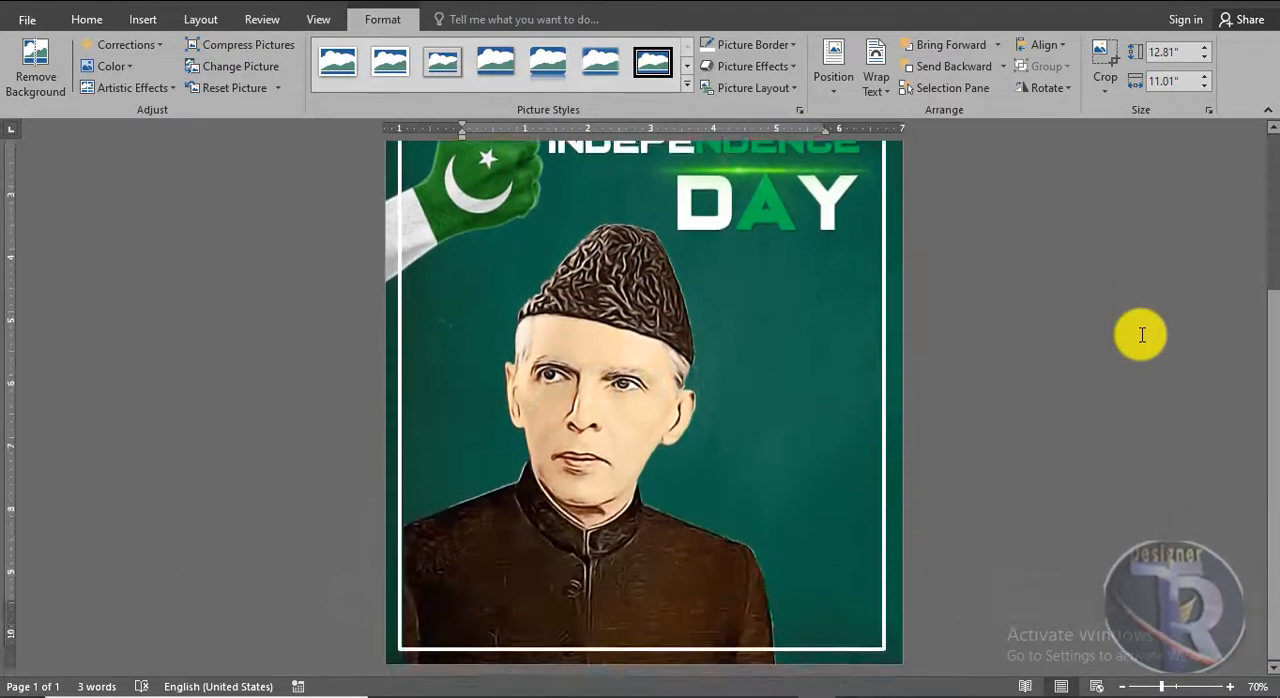
scroll(1141, 335, up, 3)
scroll(1141, 335, up, 1)
scroll(1141, 335, down, 5)
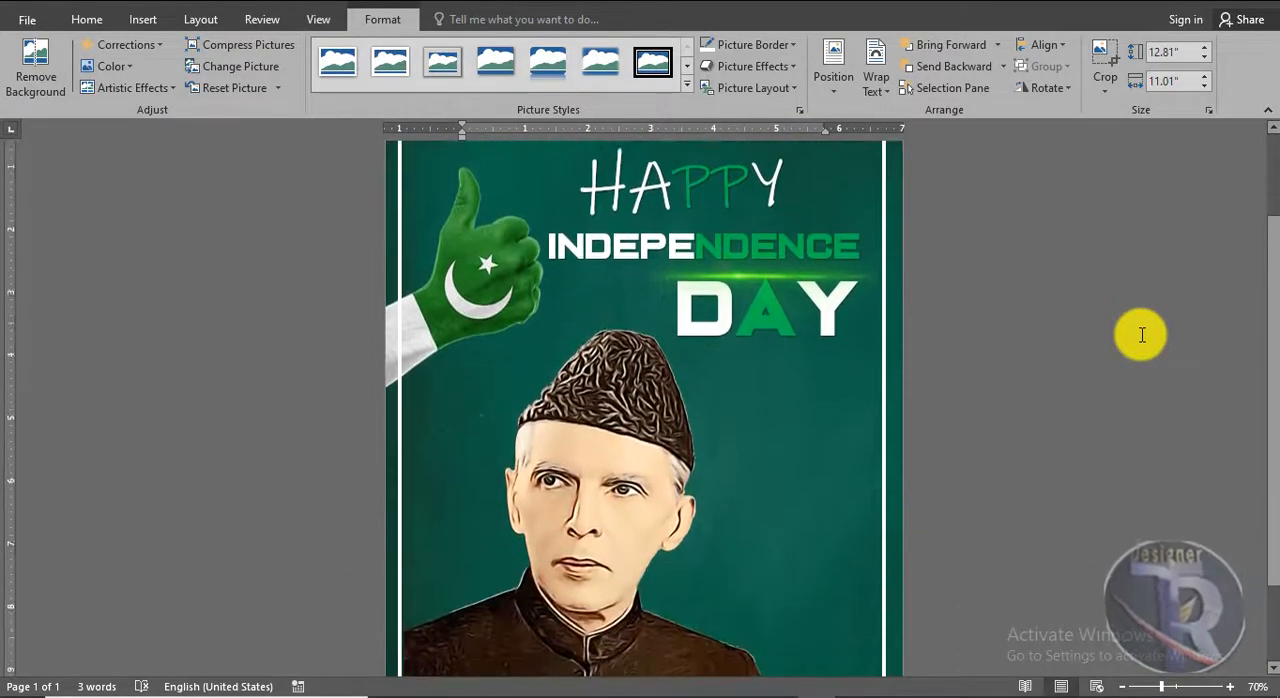
scroll(1141, 335, up, 4)
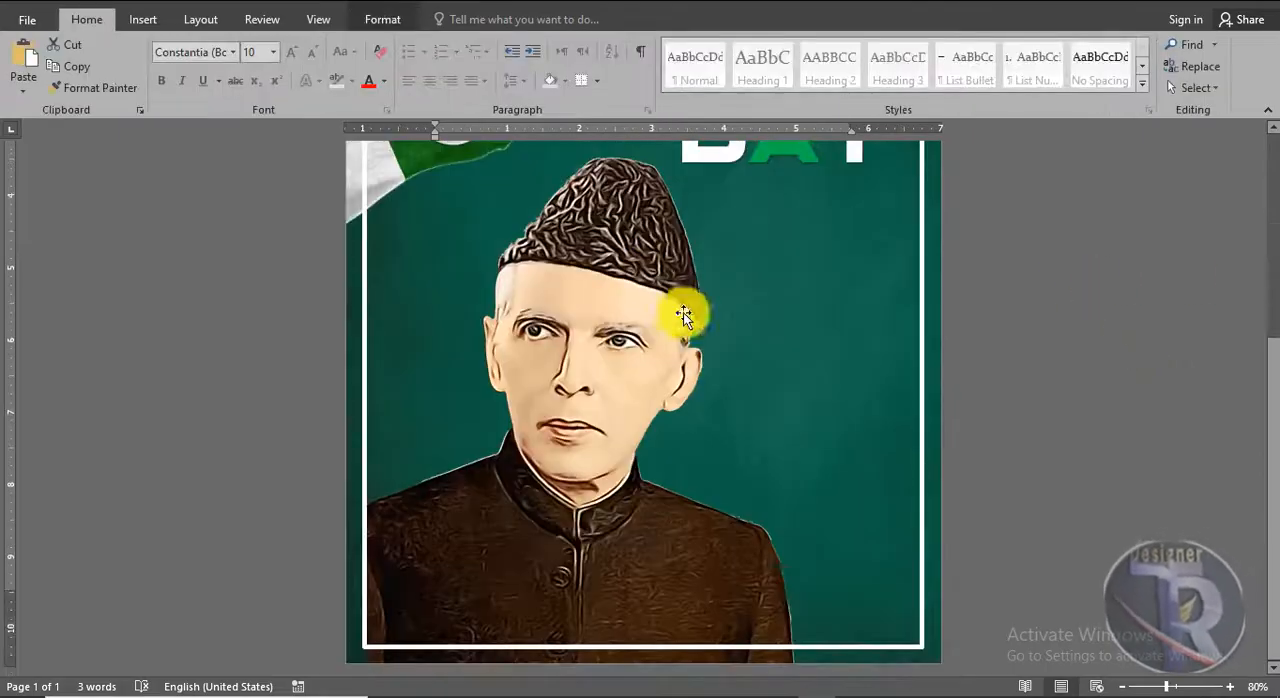
Draw a crescent moon shape about 3.35" high and 1.68" wide in the empty area beside the portrait
click(142, 19)
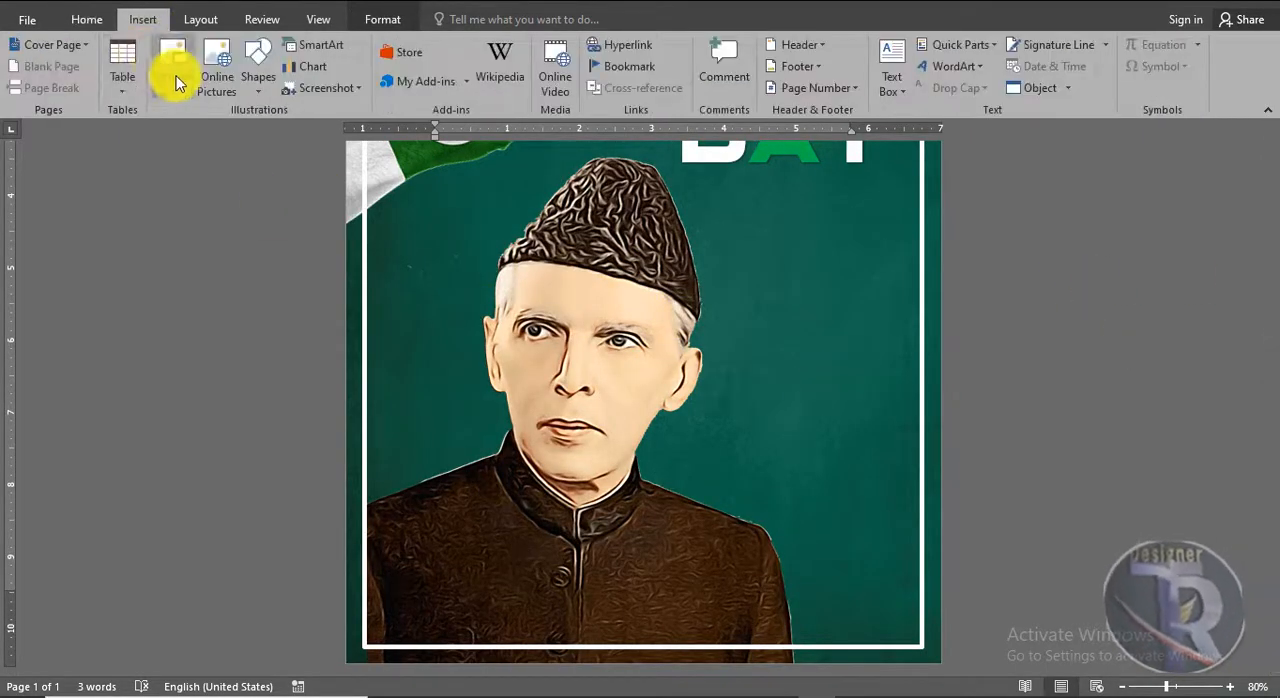
click(172, 65)
key(Escape)
click(258, 68)
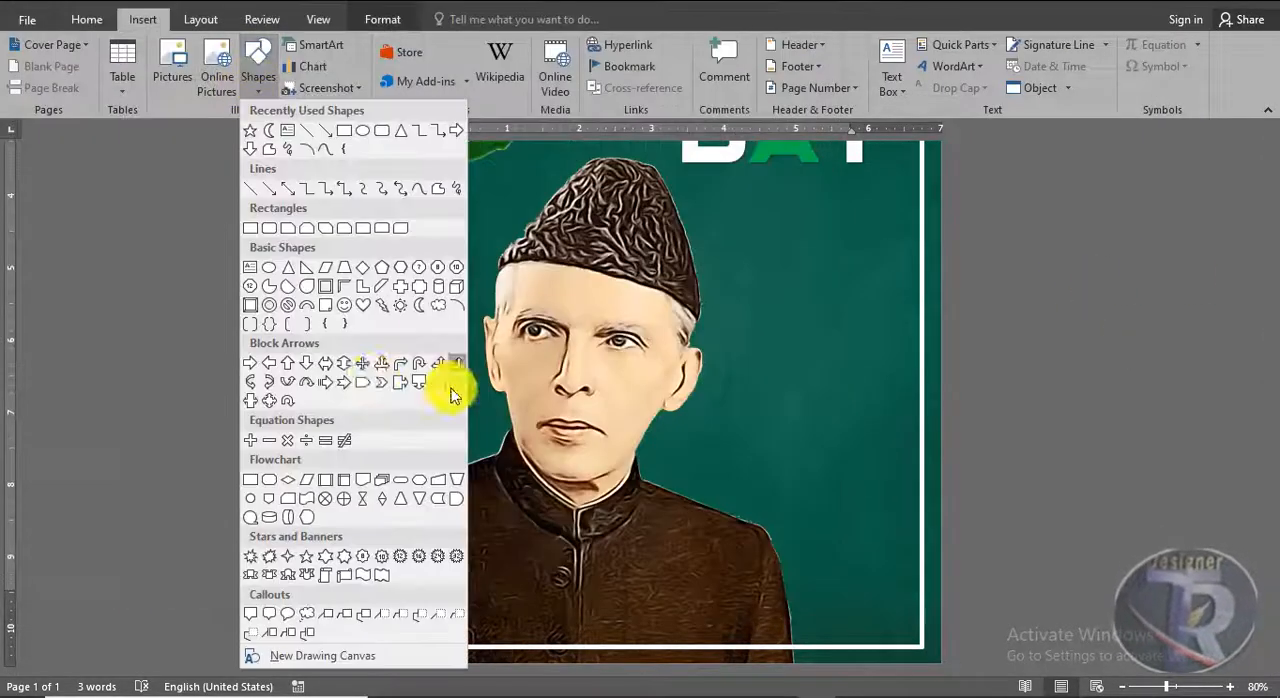
click(404, 472)
drag(759, 306, 806, 470)
Flip the crescent vertically and move it slightly up and closer to the portrait's face
click(1088, 92)
click(1112, 146)
click(1093, 88)
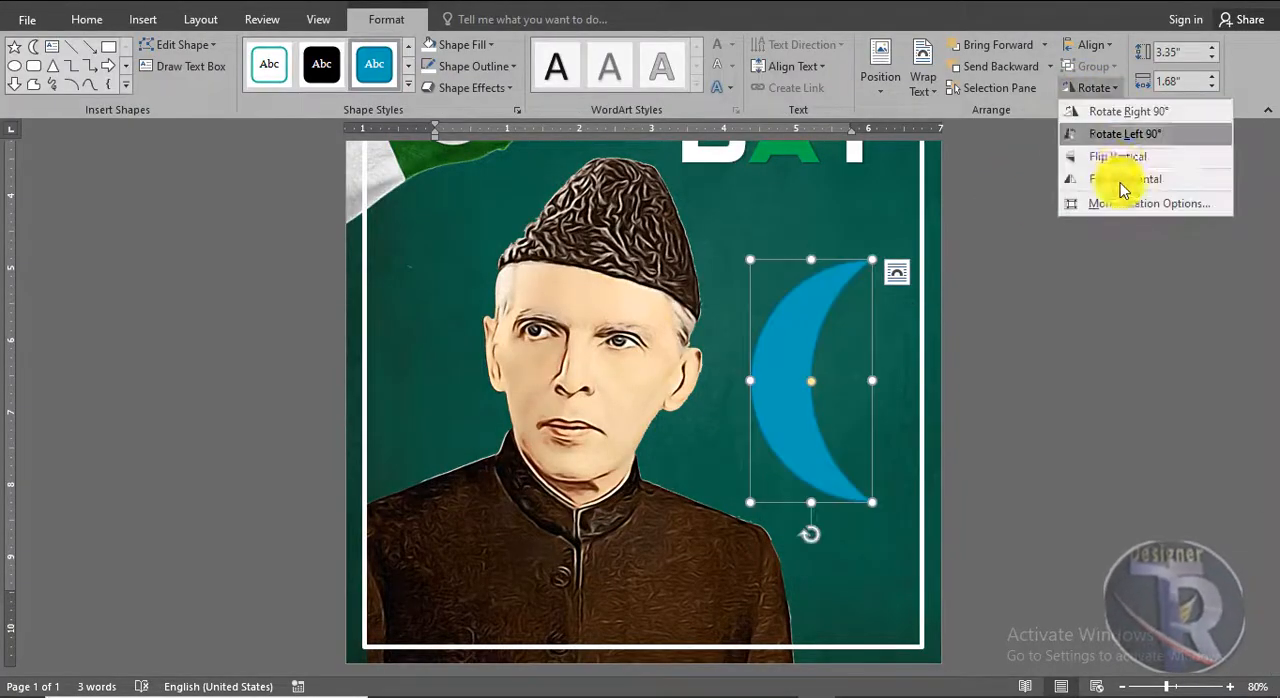
click(1120, 169)
drag(842, 428, 797, 385)
Fill the crescent with white and stretch it wider toward the frame's side, keeping its height
click(457, 44)
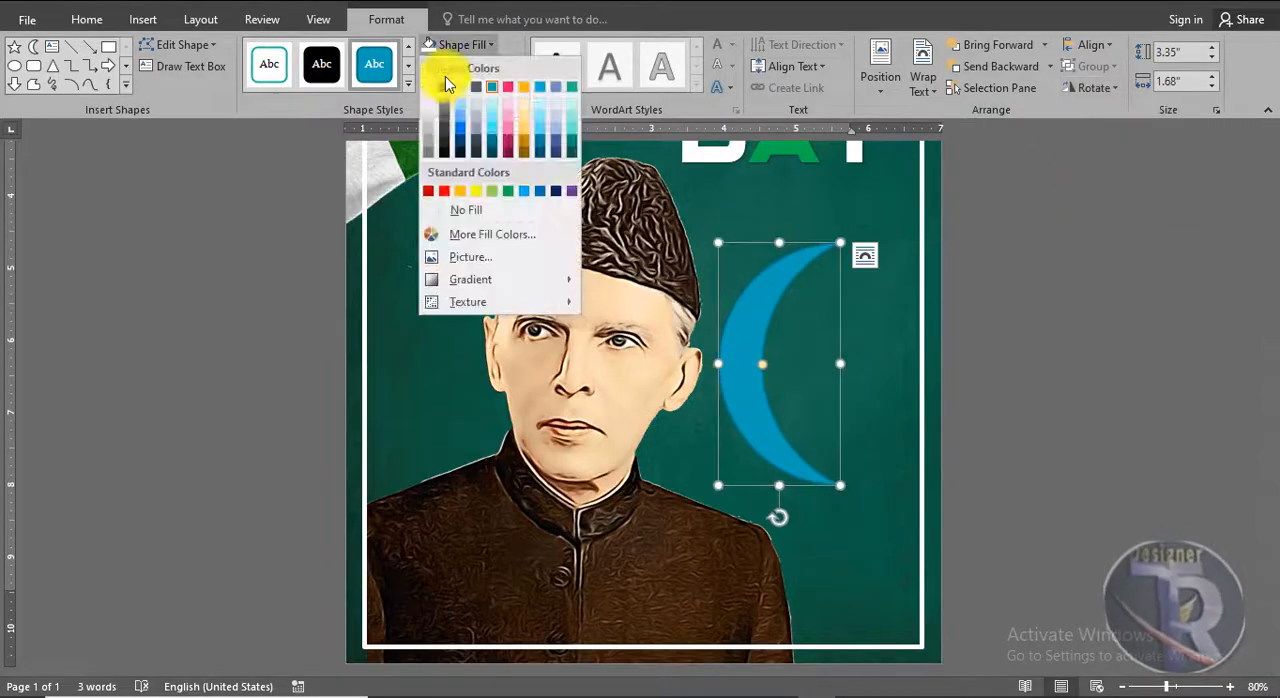
click(432, 86)
click(1108, 397)
scroll(1108, 397, up, 5)
scroll(1100, 394, down, 5)
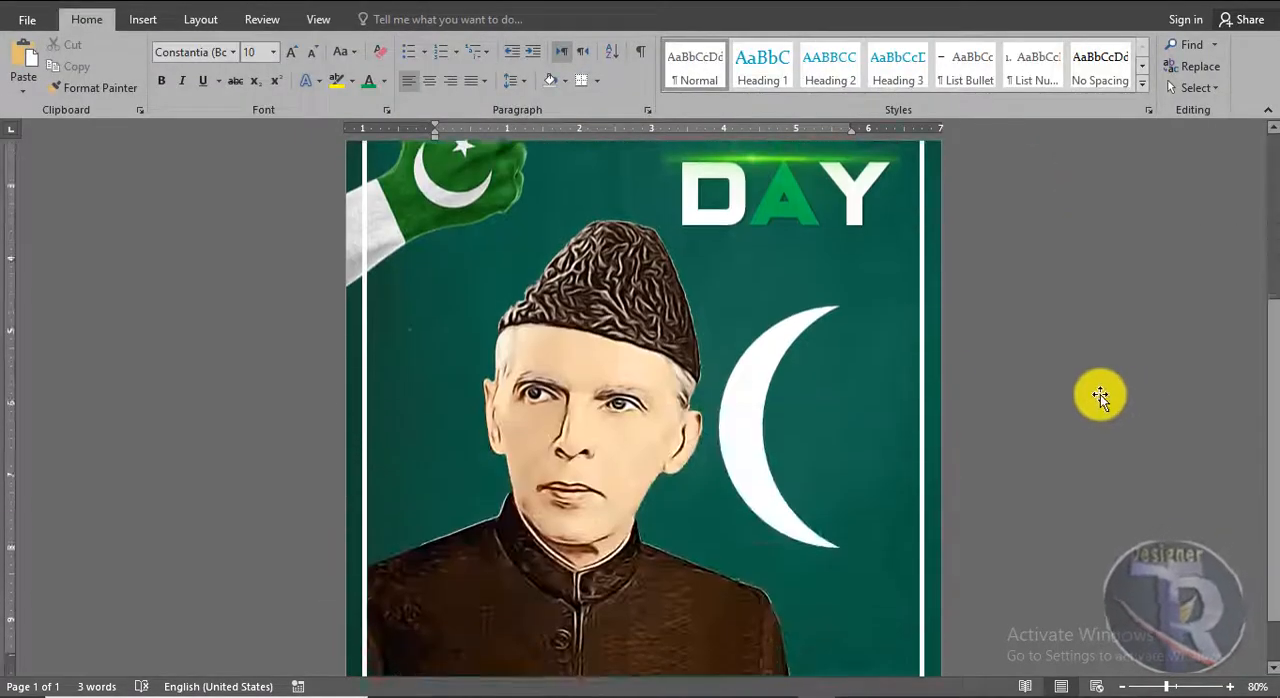
click(771, 484)
drag(840, 392, 880, 387)
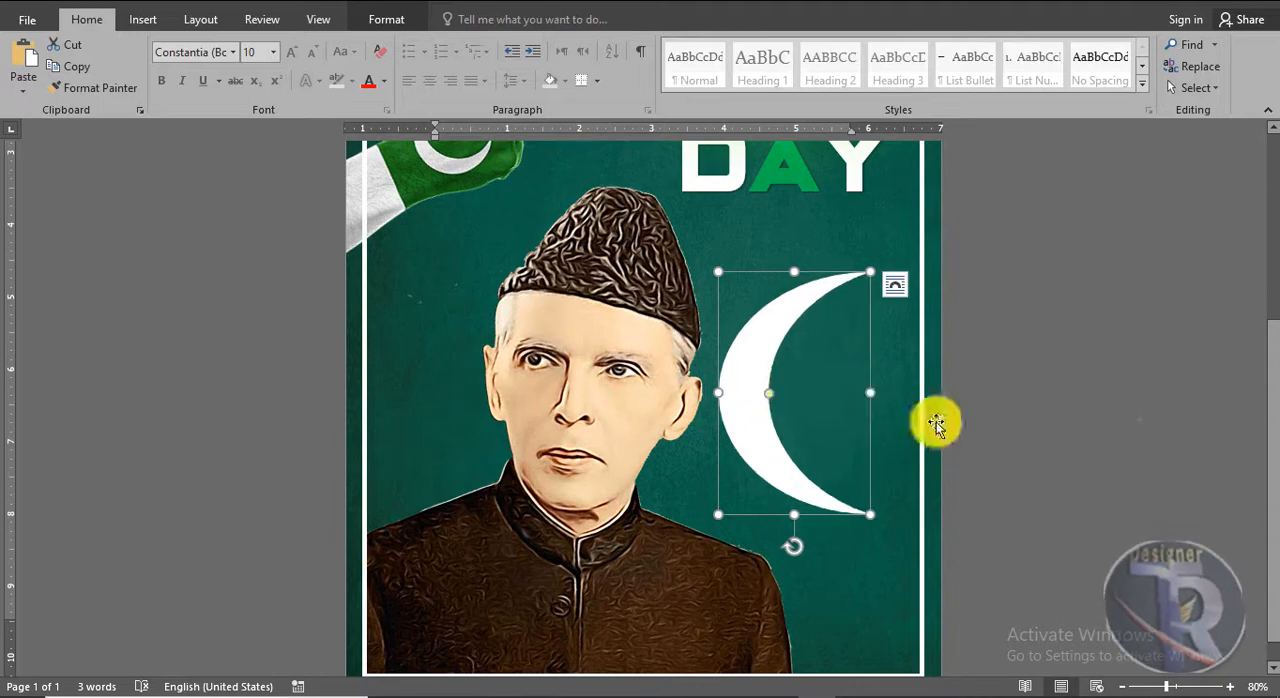
click(935, 424)
Draw a five-pointed star about 1.47" by 1.47" inside the opening of the crescent
scroll(935, 424, up, 2)
click(142, 19)
click(258, 70)
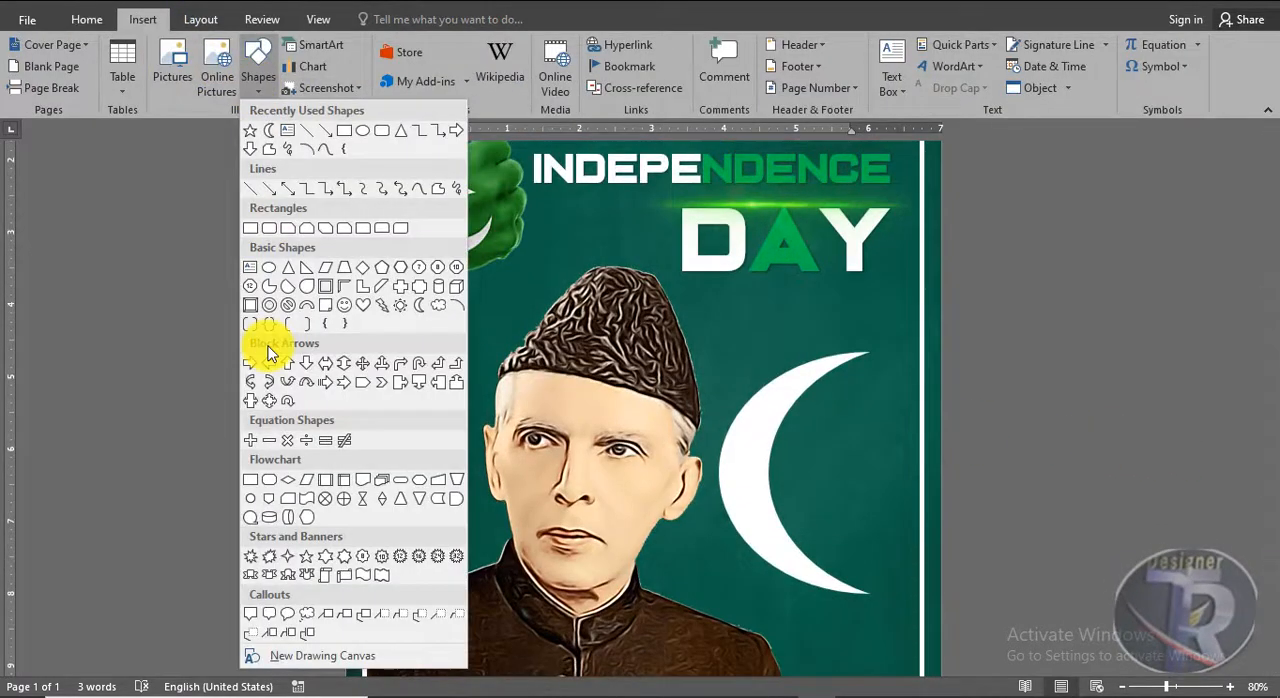
click(250, 131)
drag(885, 534, 900, 513)
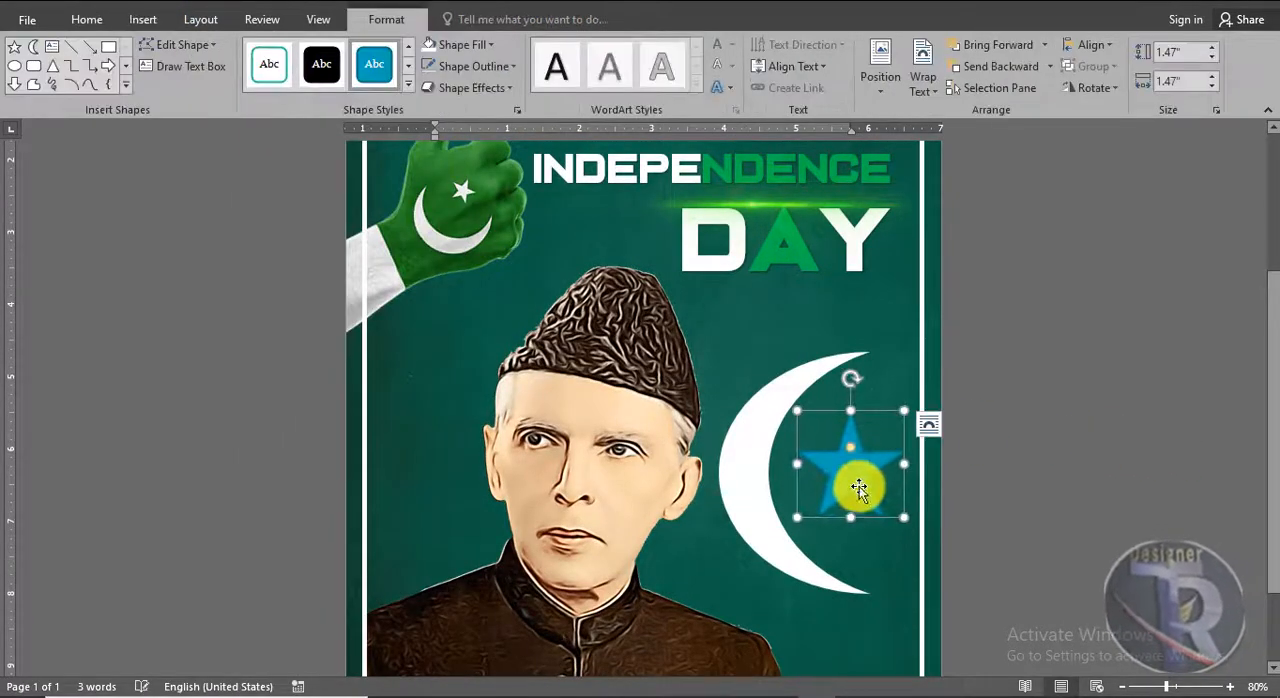
Fill the star with white and remove its outline
click(466, 45)
click(434, 87)
click(474, 66)
click(477, 231)
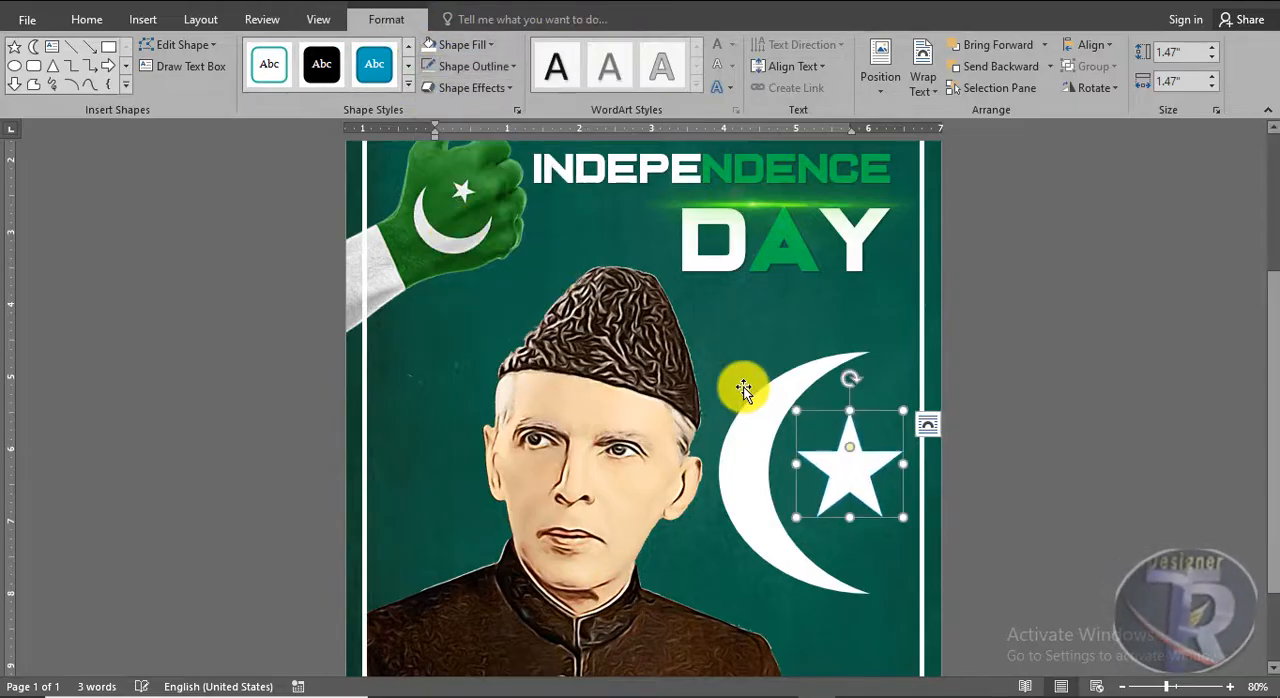
click(1179, 478)
Select the crescent and the star together and apply a glow in the standard green color
scroll(812, 473, down, 5)
click(837, 477)
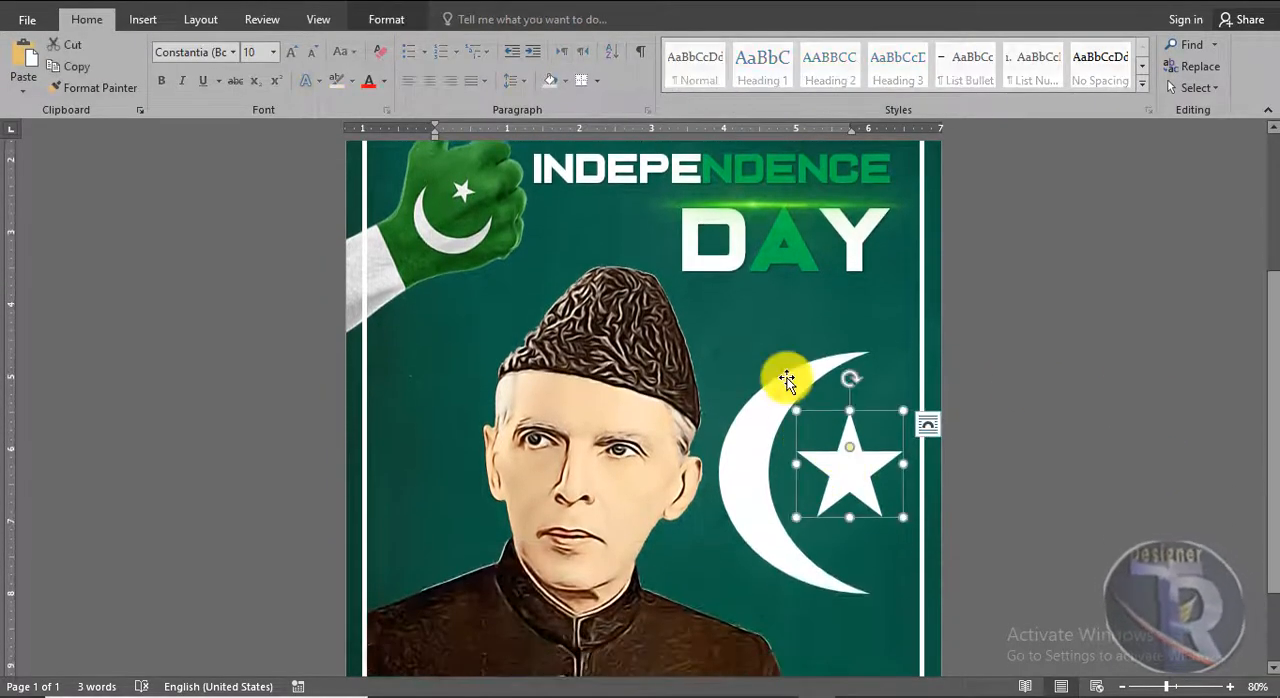
click(386, 20)
click(481, 91)
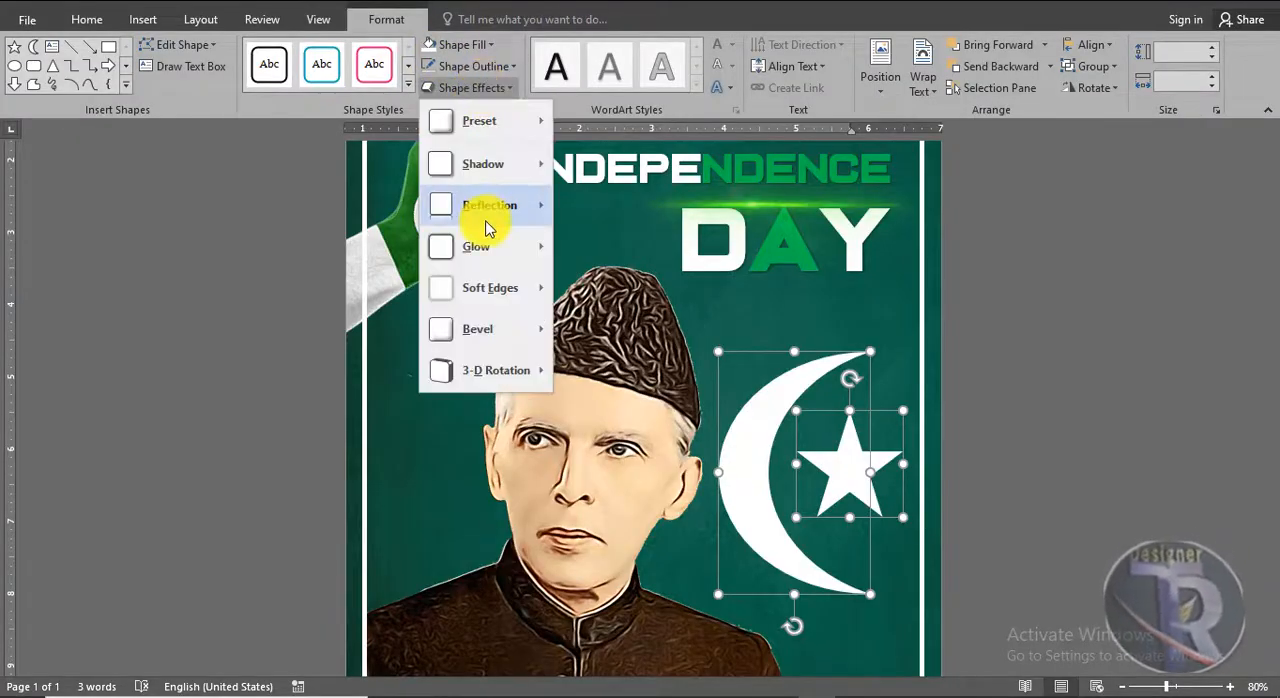
mouse_move(490, 262)
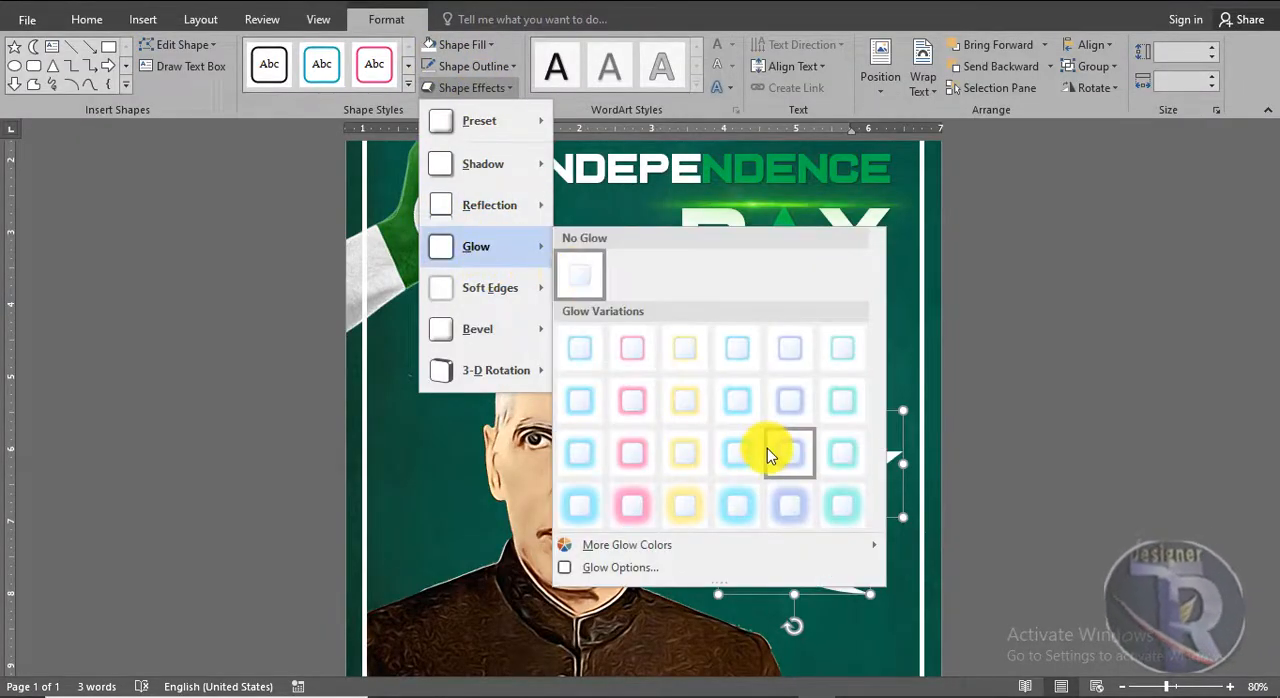
mouse_move(768, 554)
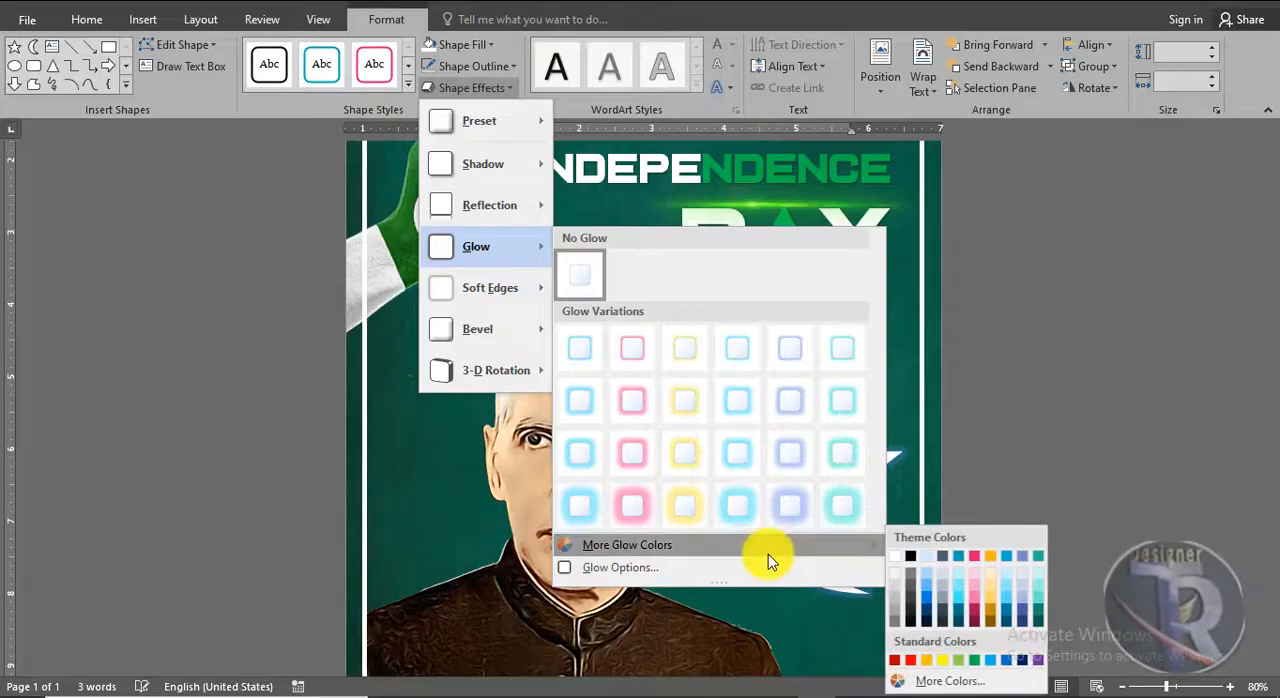
click(975, 660)
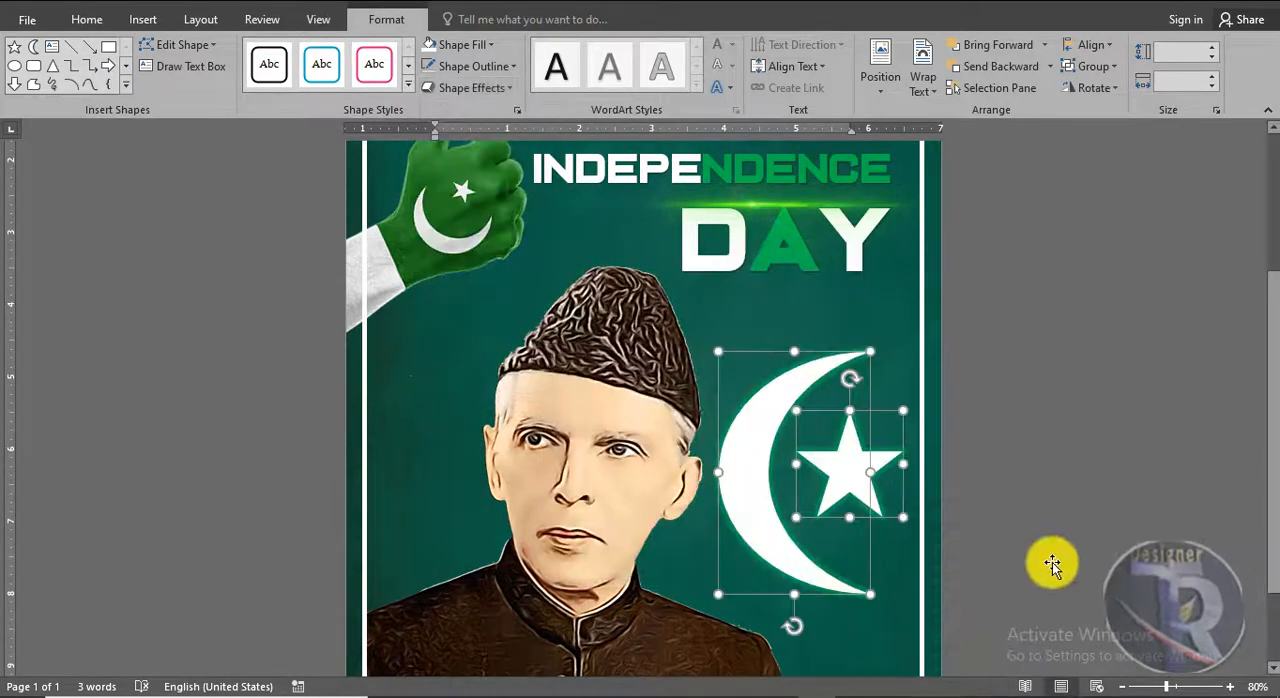
click(1085, 505)
scroll(1059, 449, up, 3)
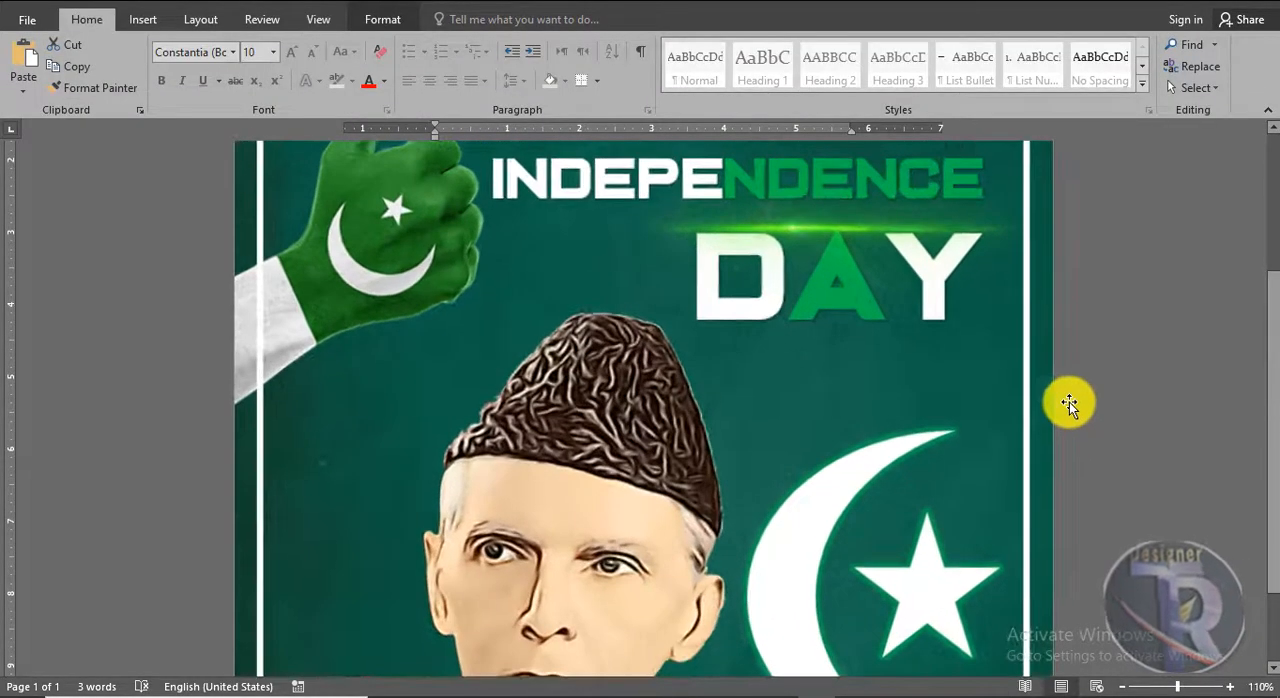
scroll(1066, 400, up, 4)
scroll(1067, 395, down, 7)
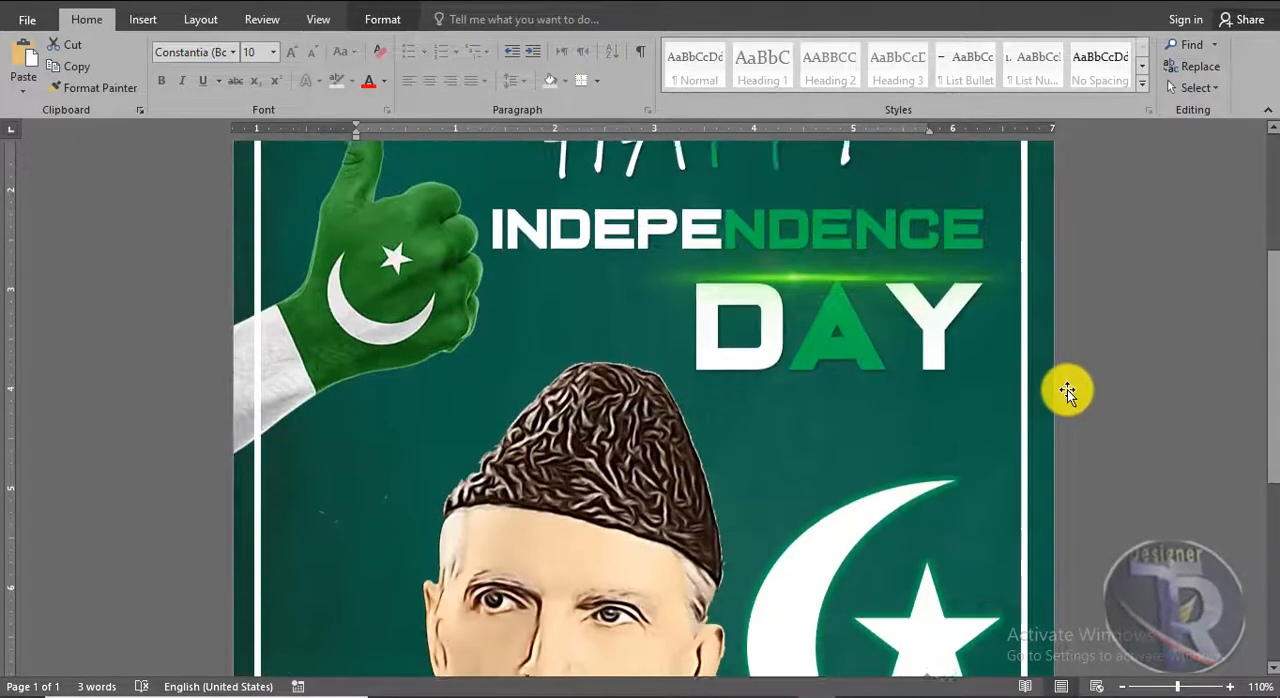
scroll(1067, 392, down, 6)
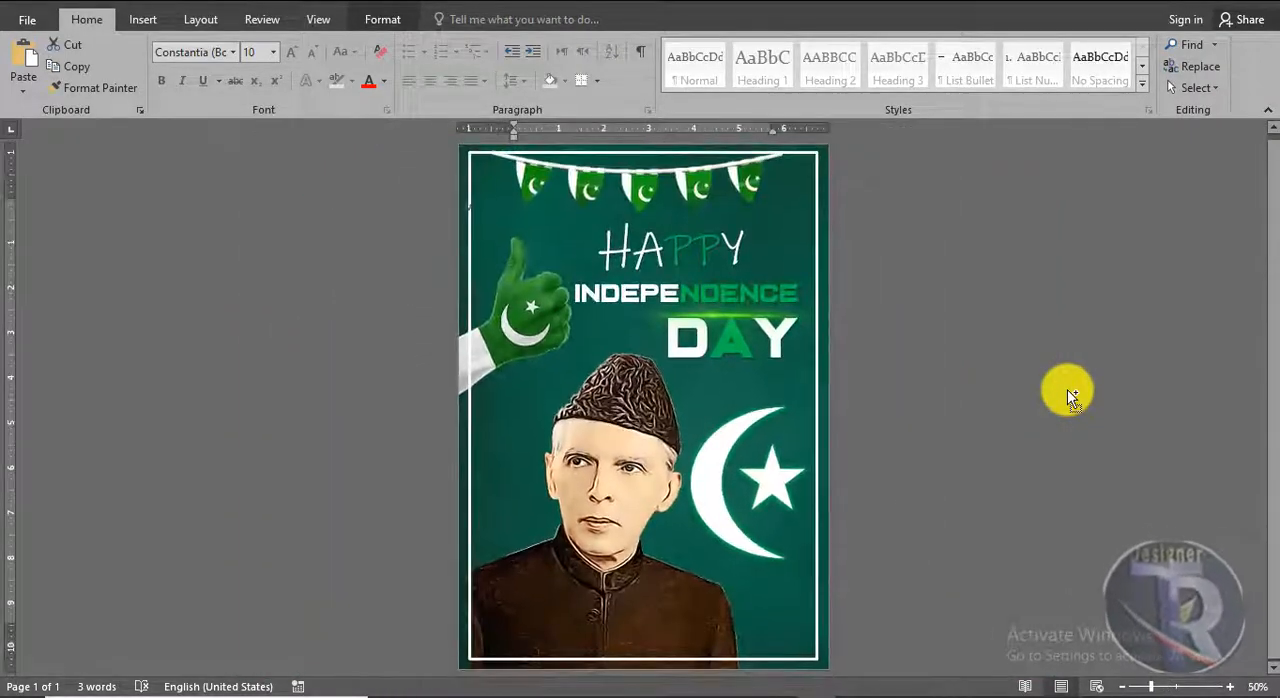